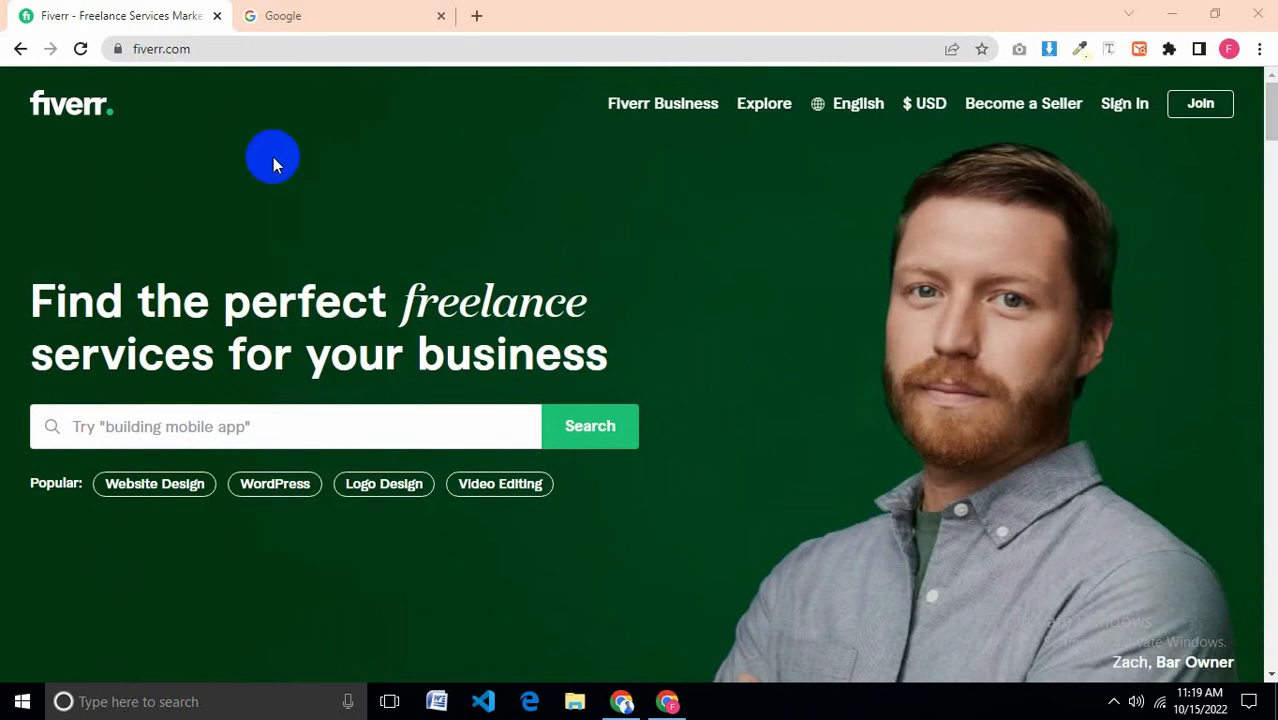
Step: Copy the signed-in account's e-mail address from the Google account details
left_click(354, 10)
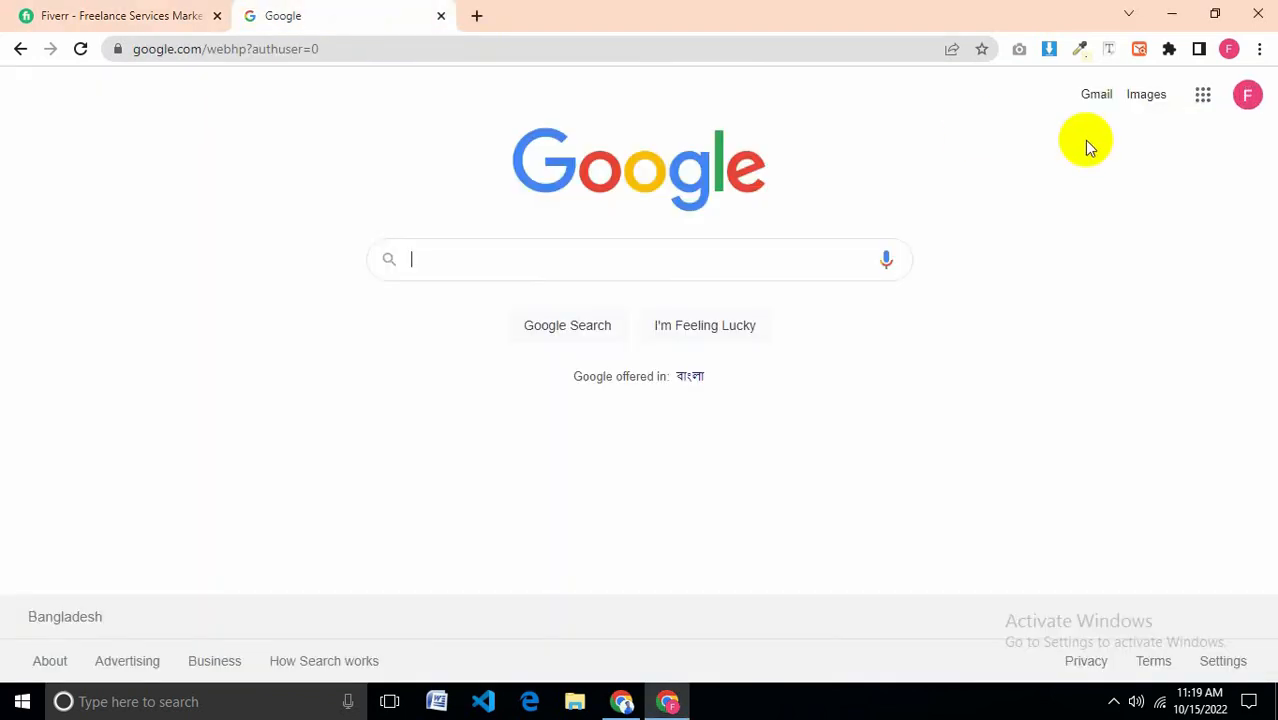
left_click(1243, 98)
double_click(1141, 274)
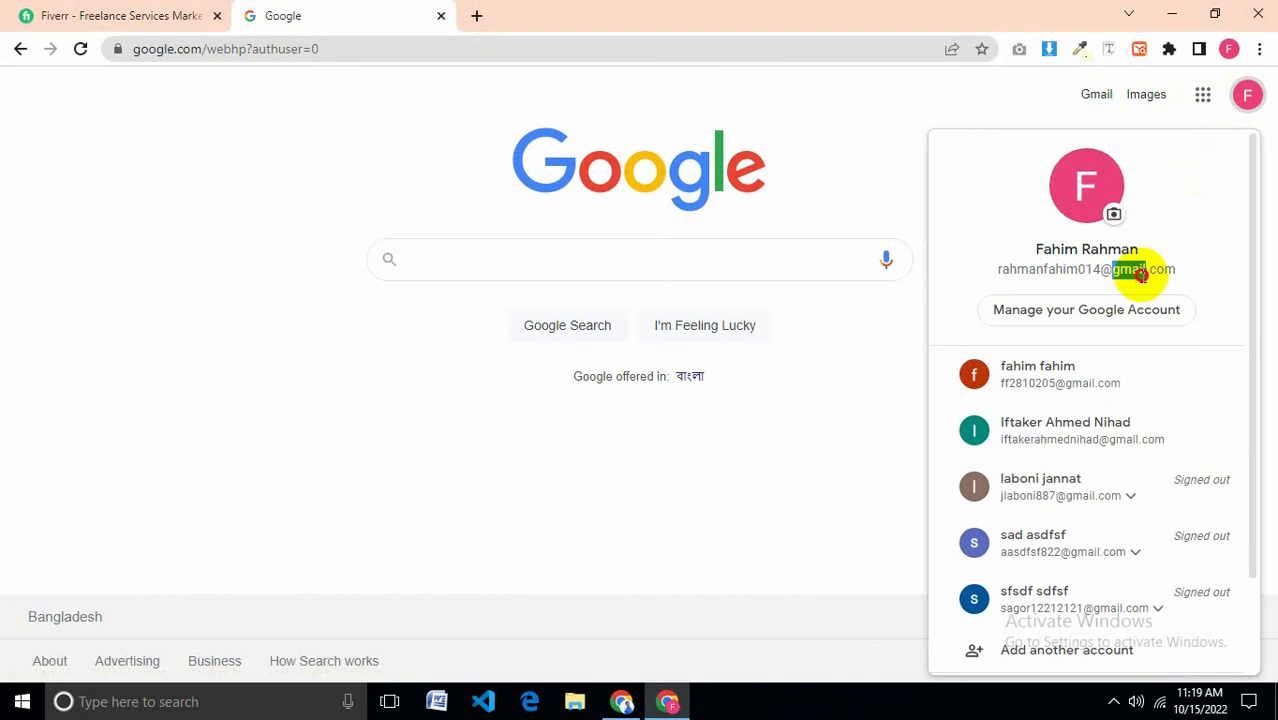
triple_click(1142, 274)
key("ctrl+c")
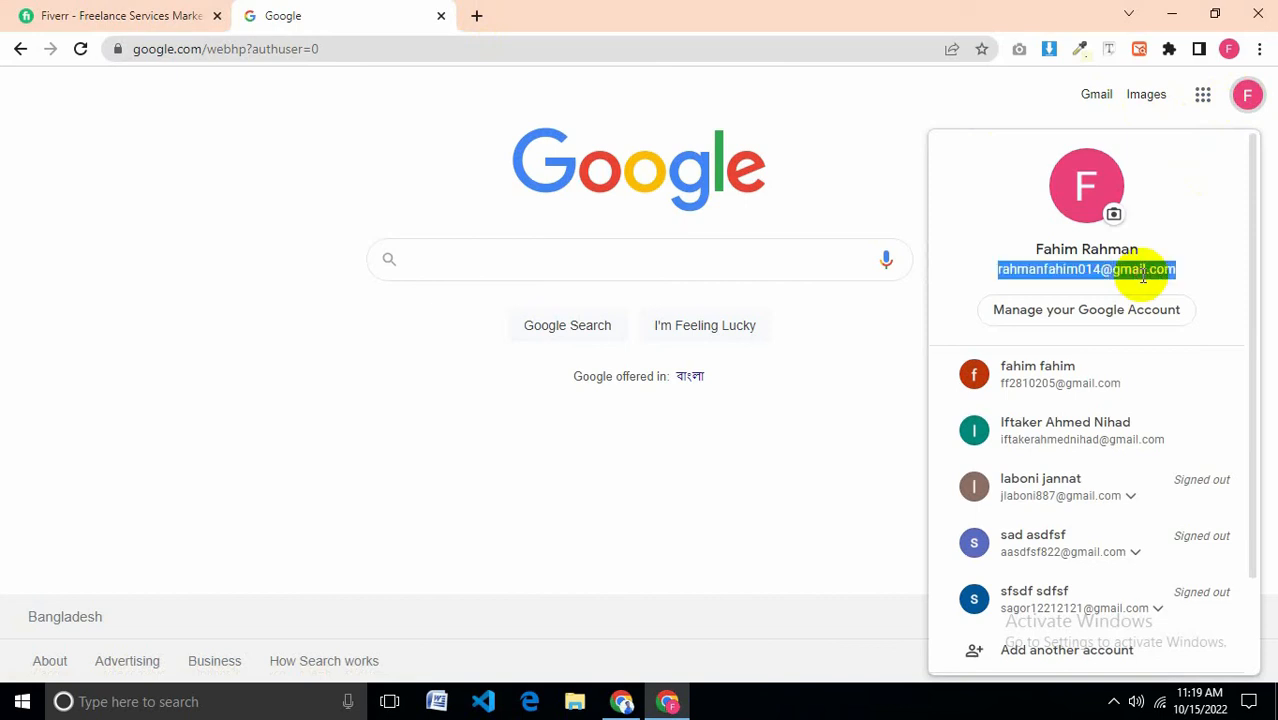
Step: Start joining Fiverr with the copied e-mail address and continue to the username and password form
left_click(33, 12)
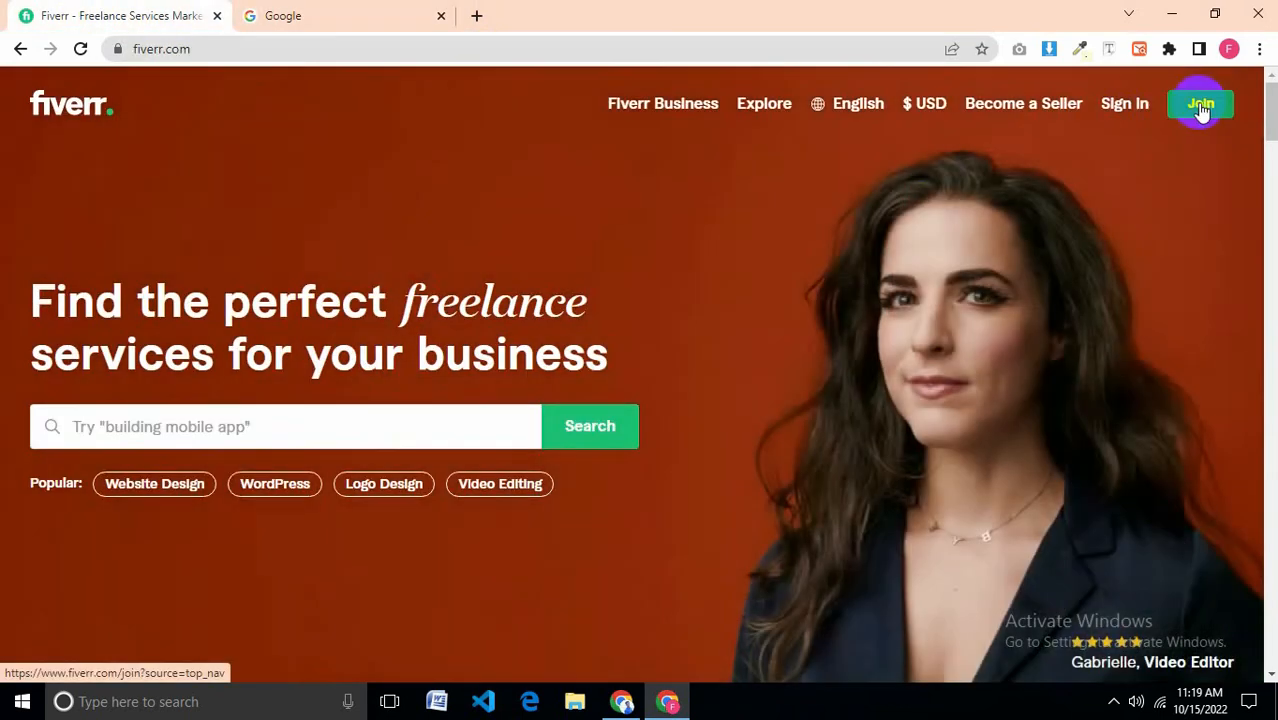
left_click(1201, 110)
left_click(608, 456)
key("ctrl+v")
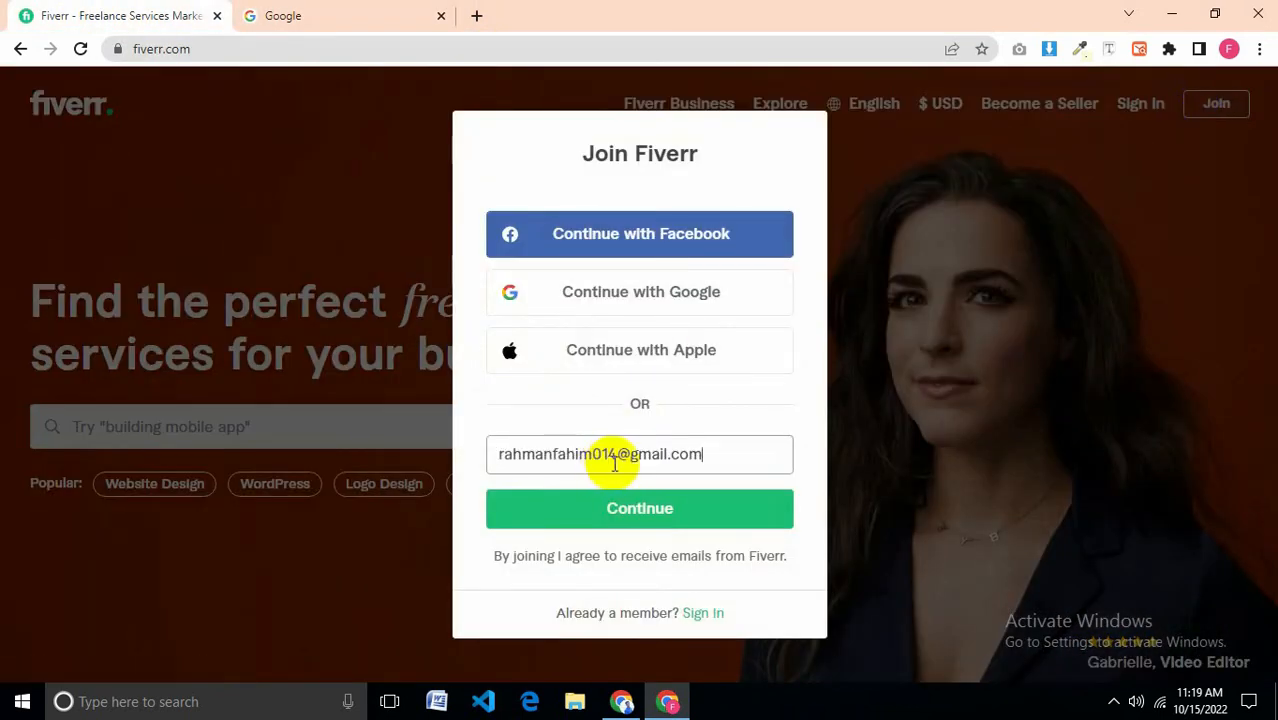
left_click(661, 510)
left_click(540, 278)
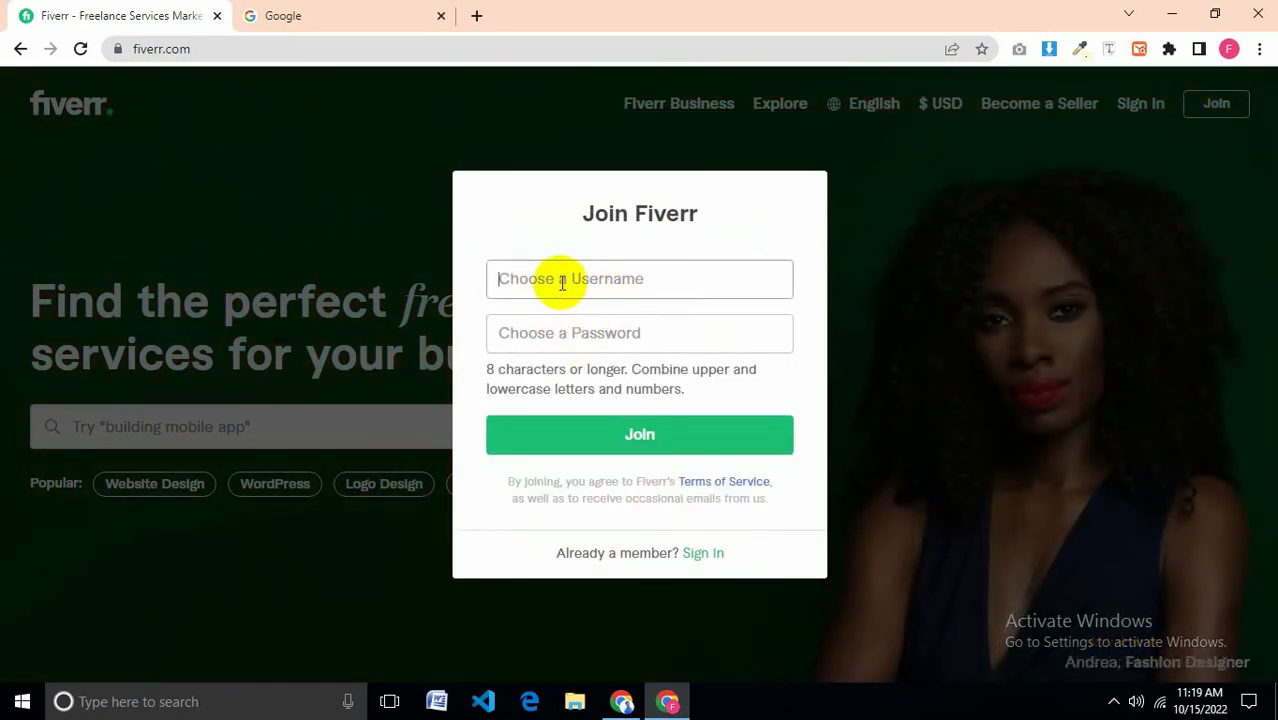
left_click(562, 283)
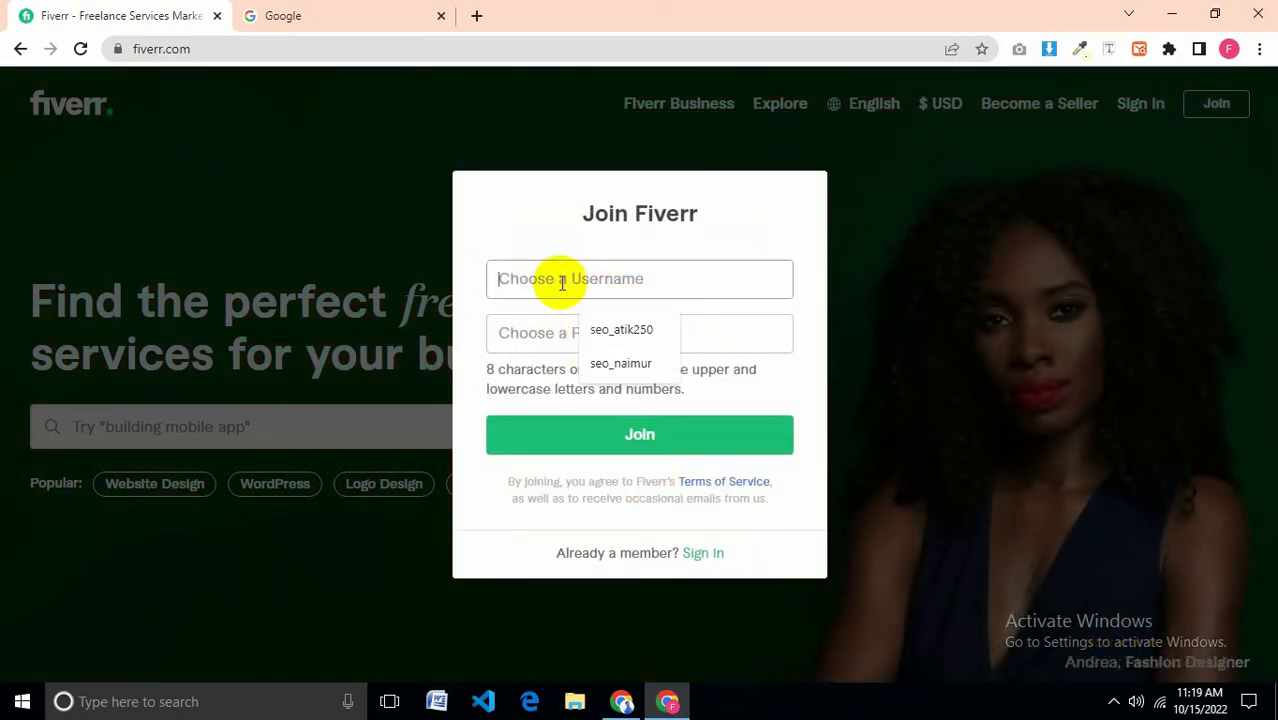
left_click(640, 330)
double_click(588, 278)
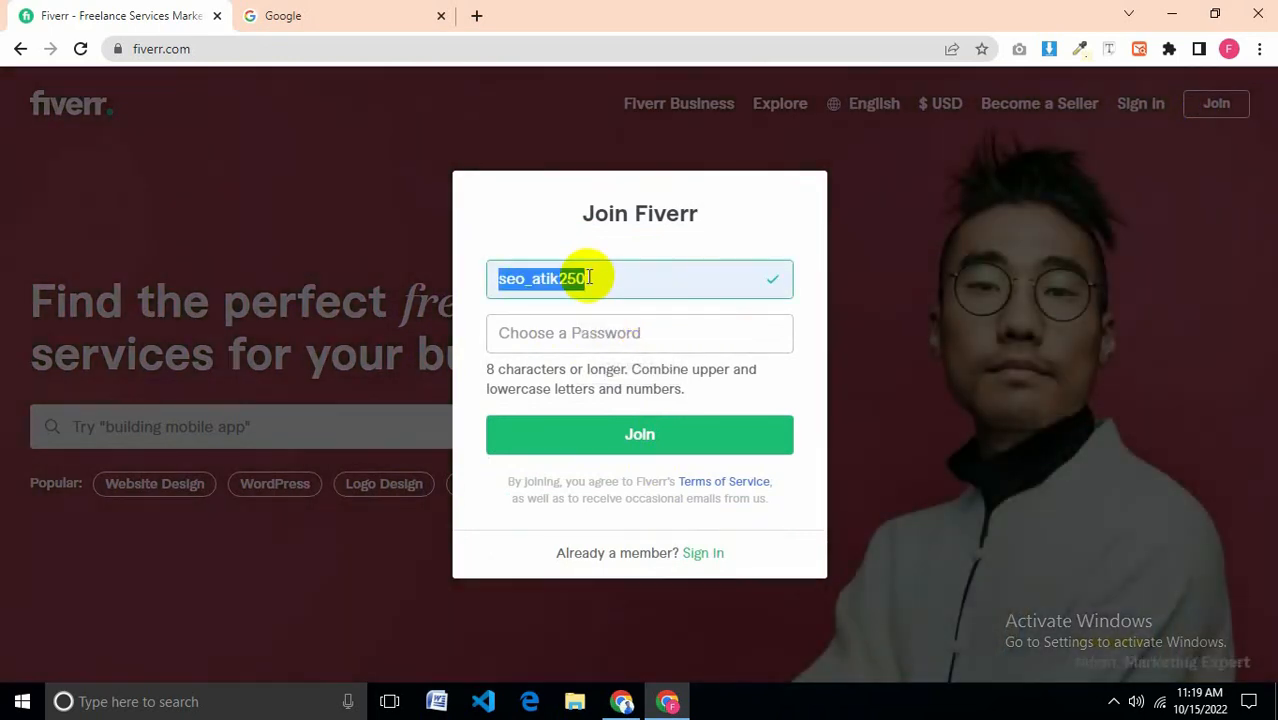
key("BackSpace")
left_click(577, 253)
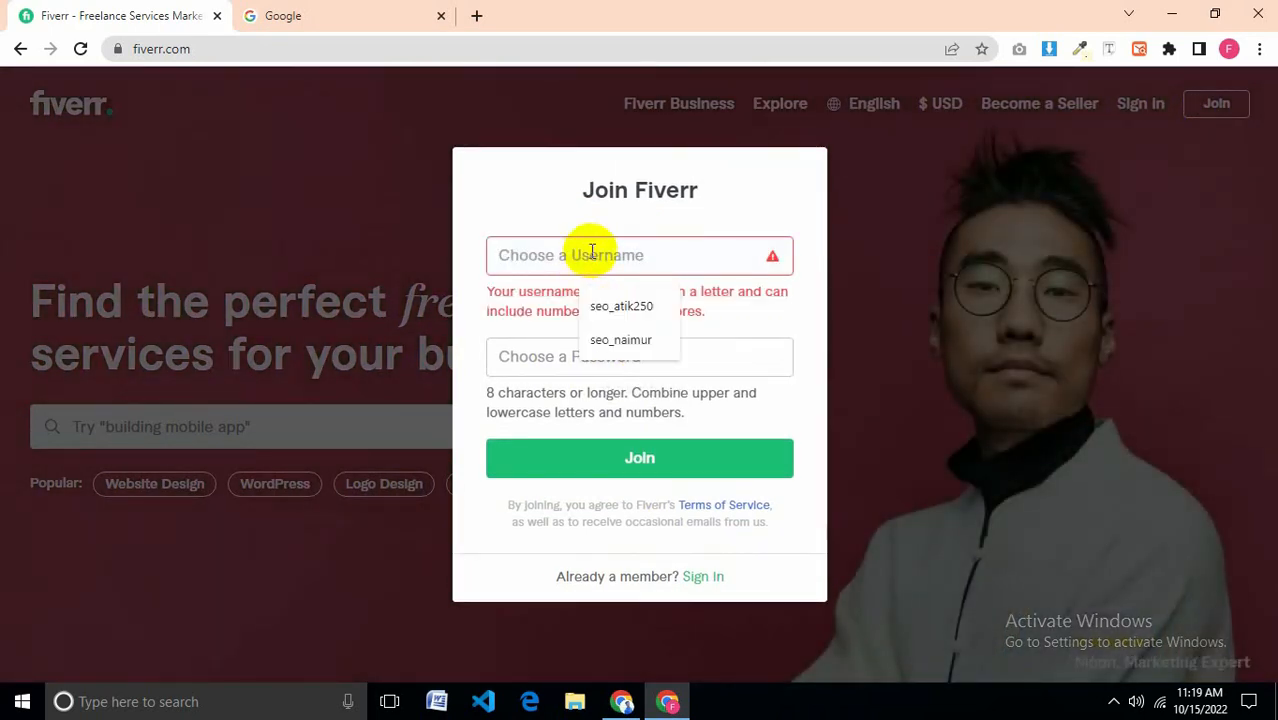
left_click(628, 341)
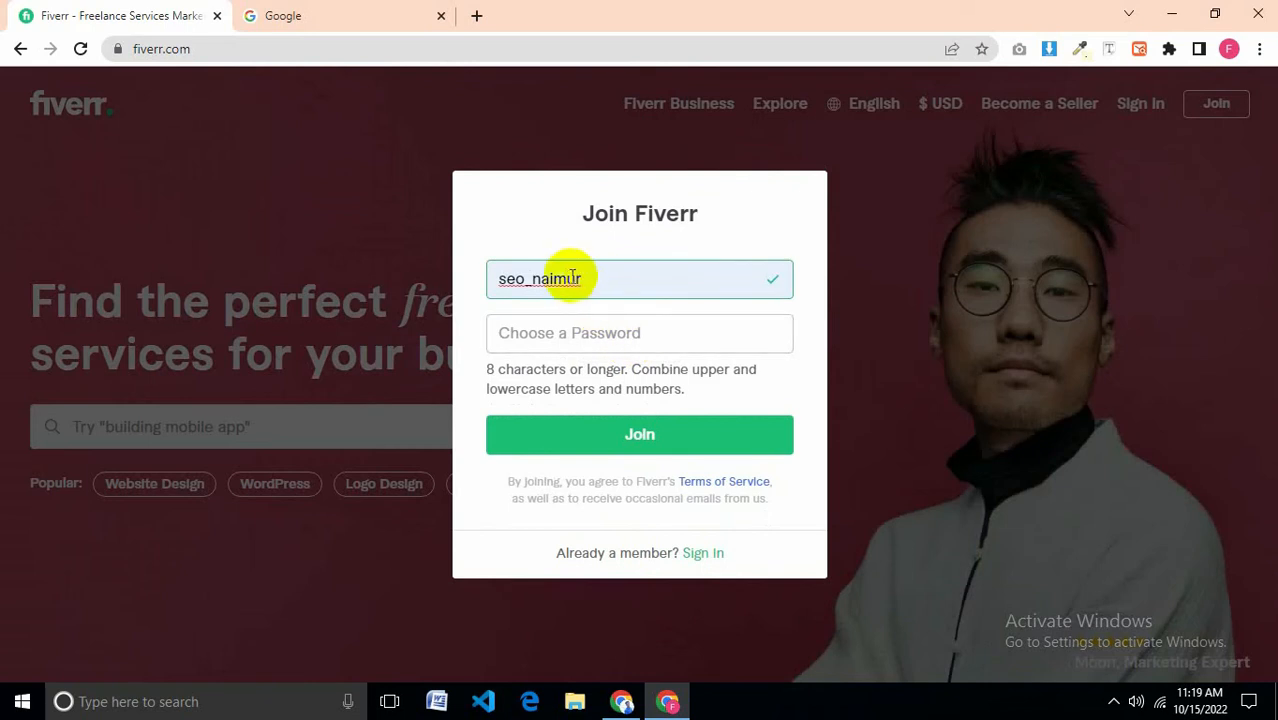
double_click(572, 279)
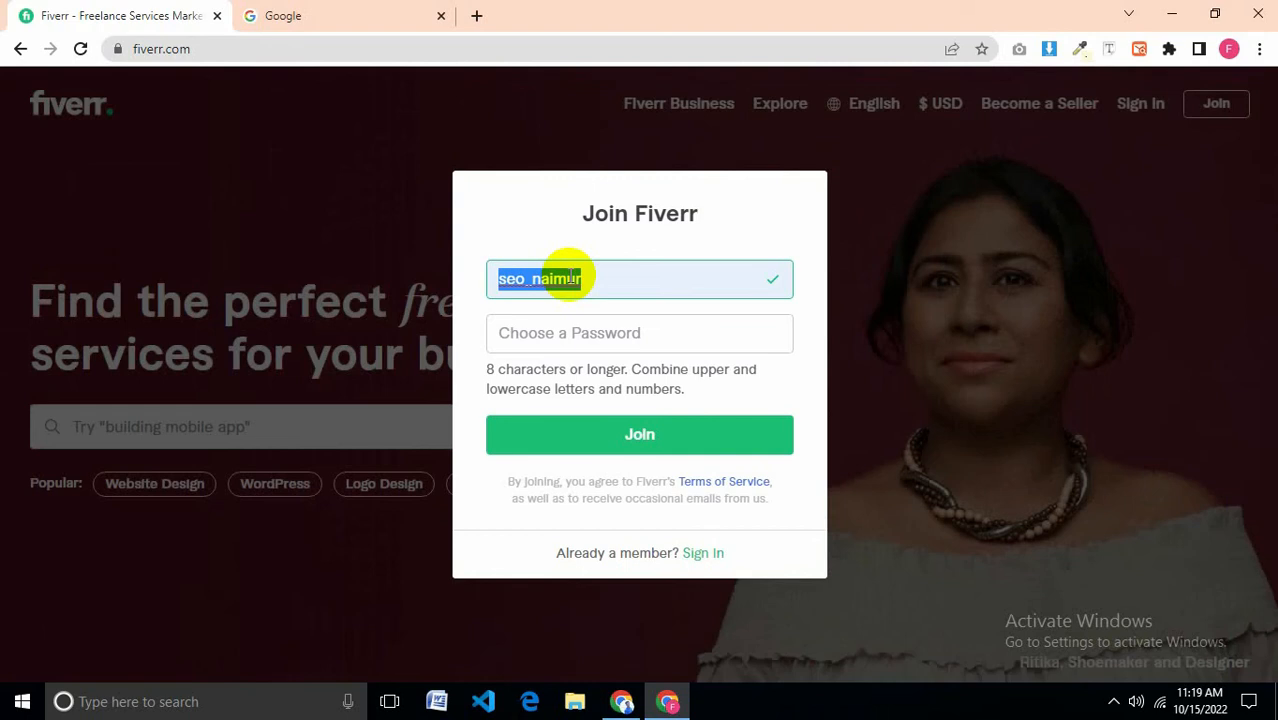
key("BackSpace")
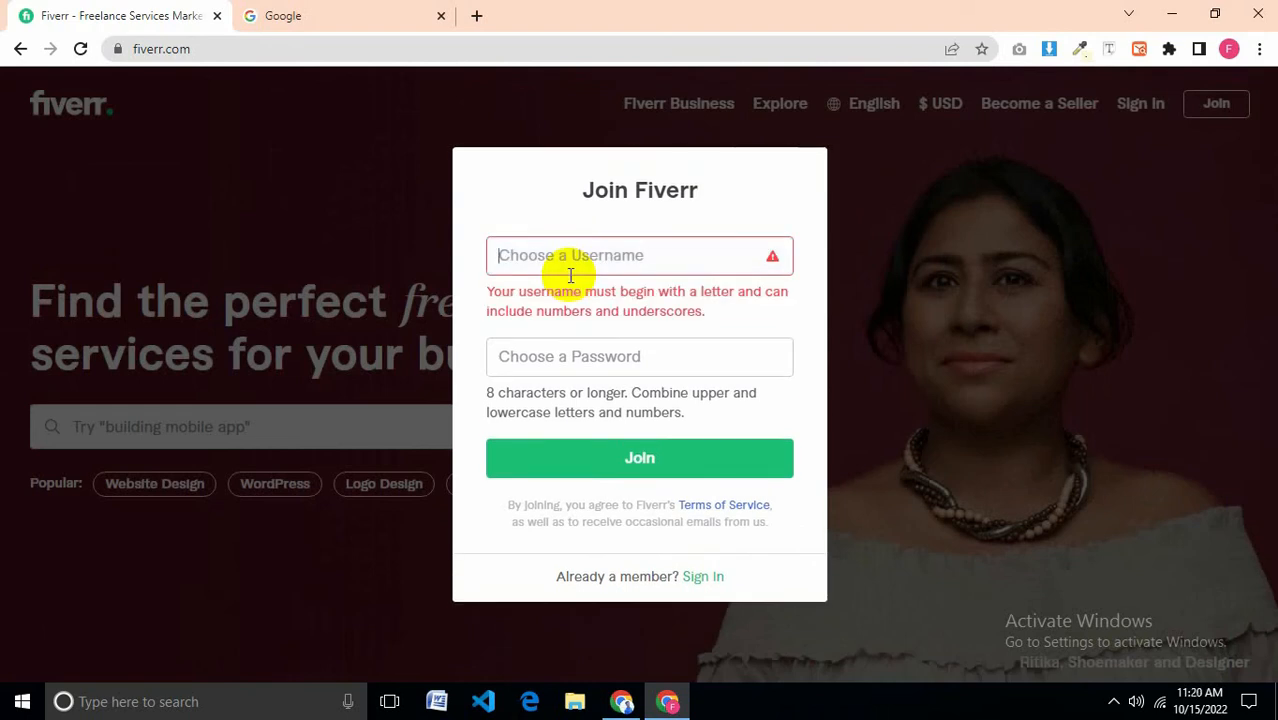
Step: Fill in the second suggested username and the account password, and submit the Join Fiverr form
left_click(569, 258)
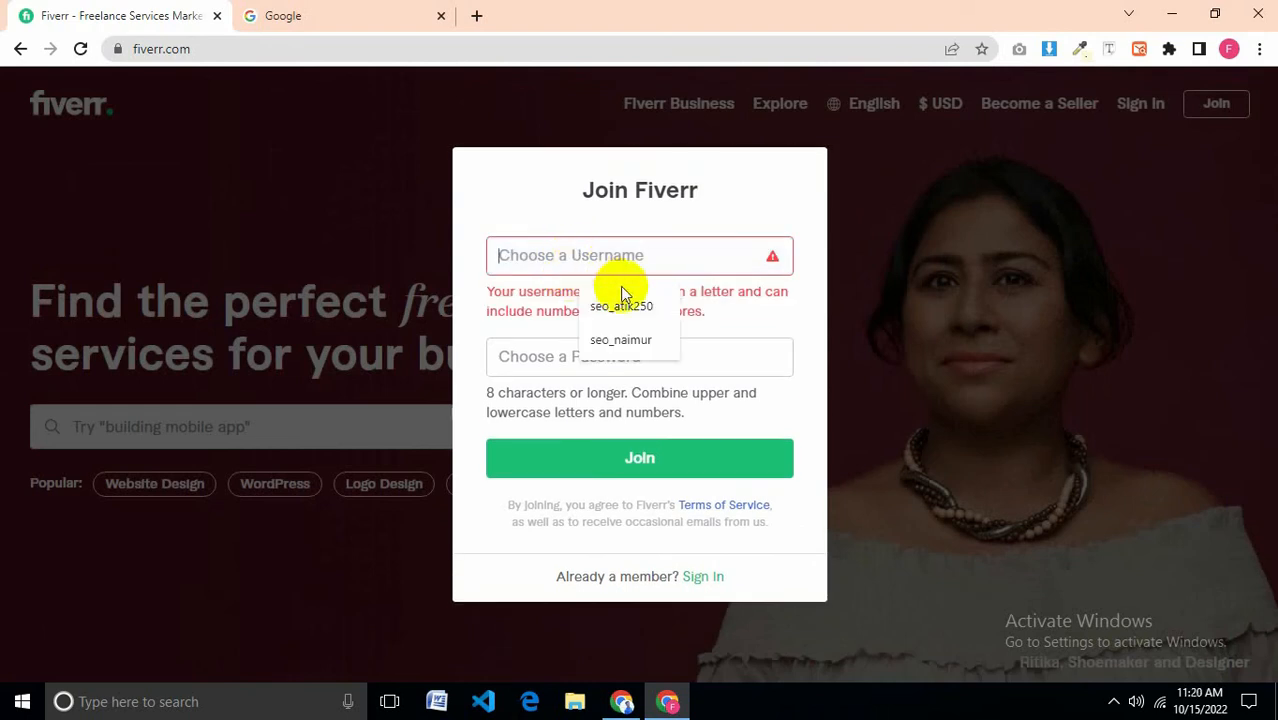
left_click(624, 336)
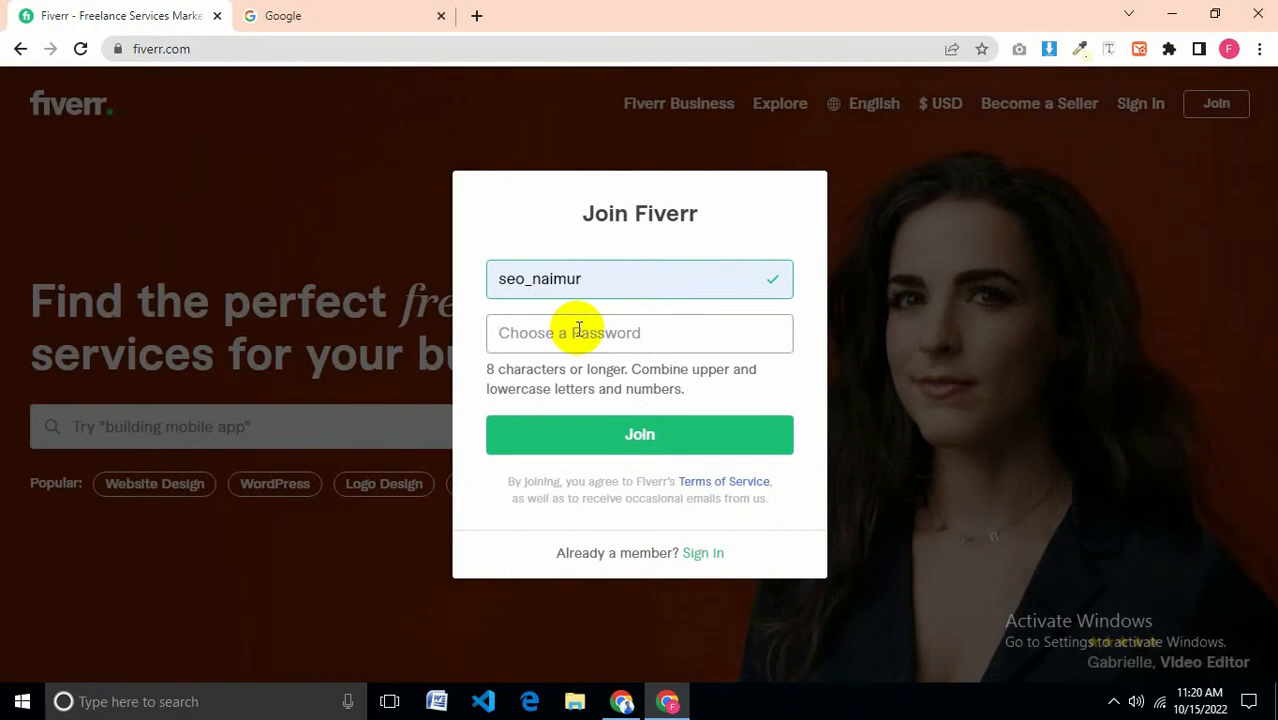
type("s")
key("BackSpace")
key("BackSpace")
key("BackSpace")
key("BackSpace")
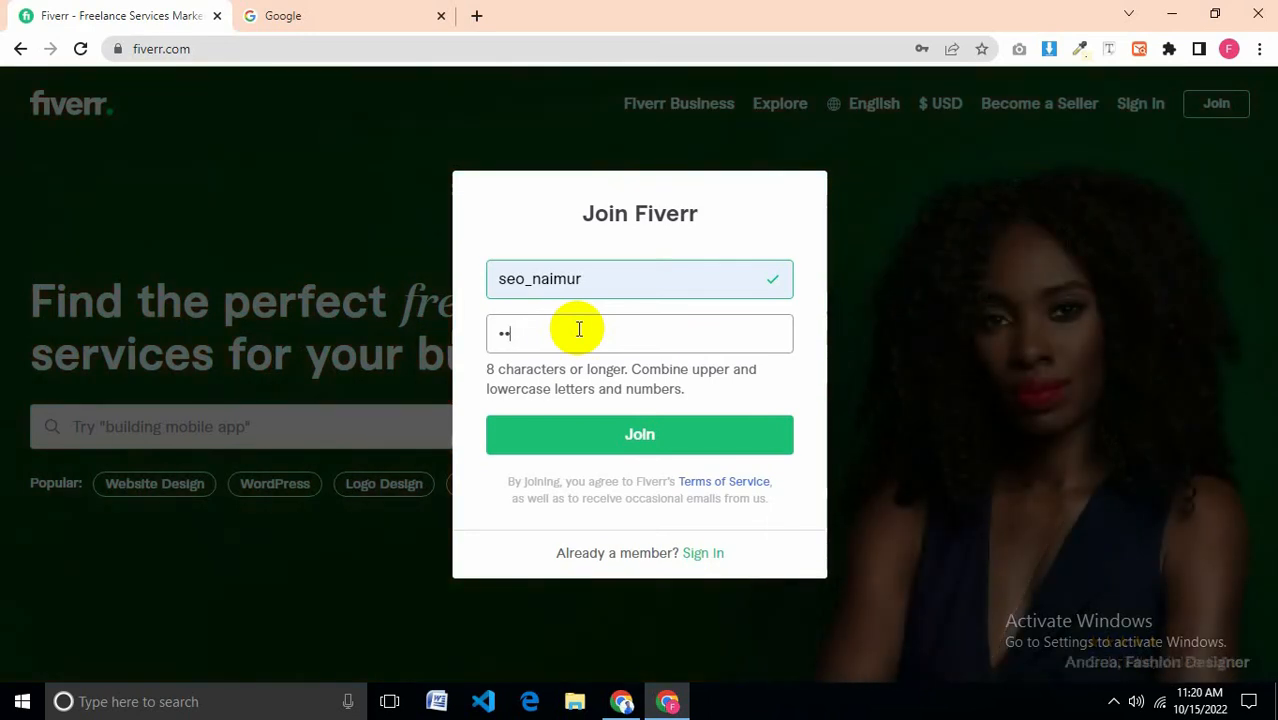
type("s")
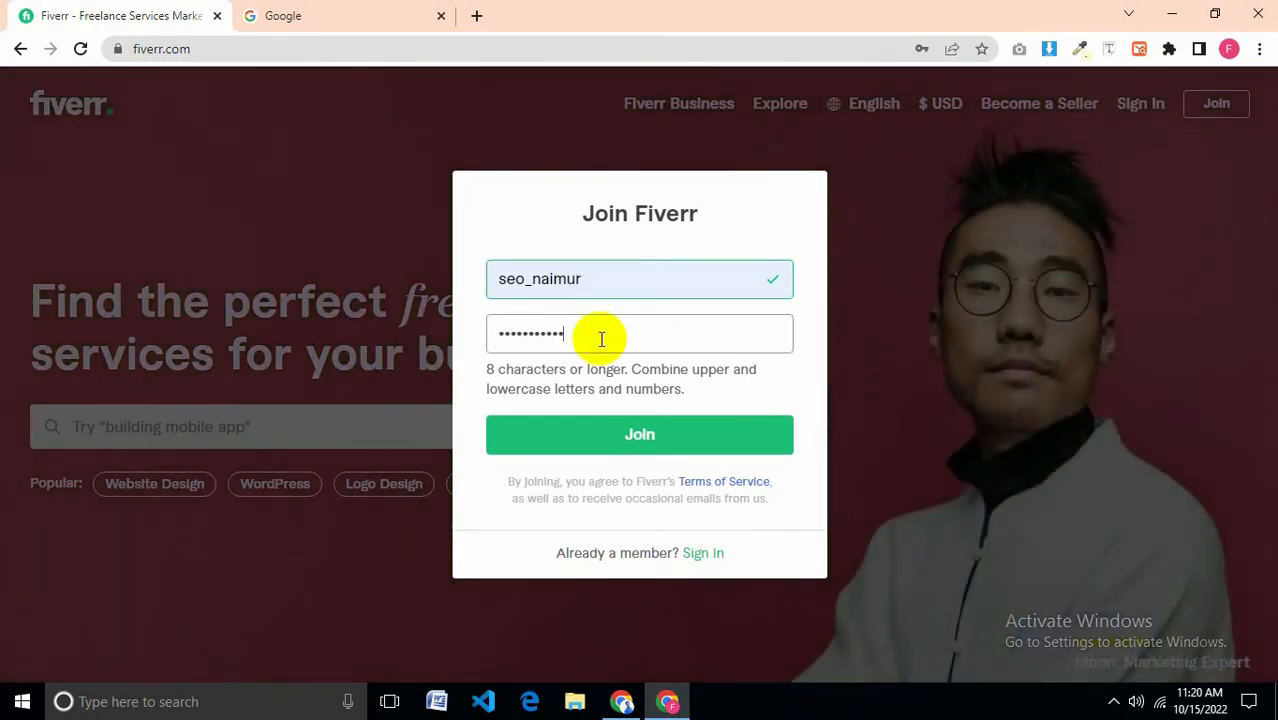
left_click(640, 432)
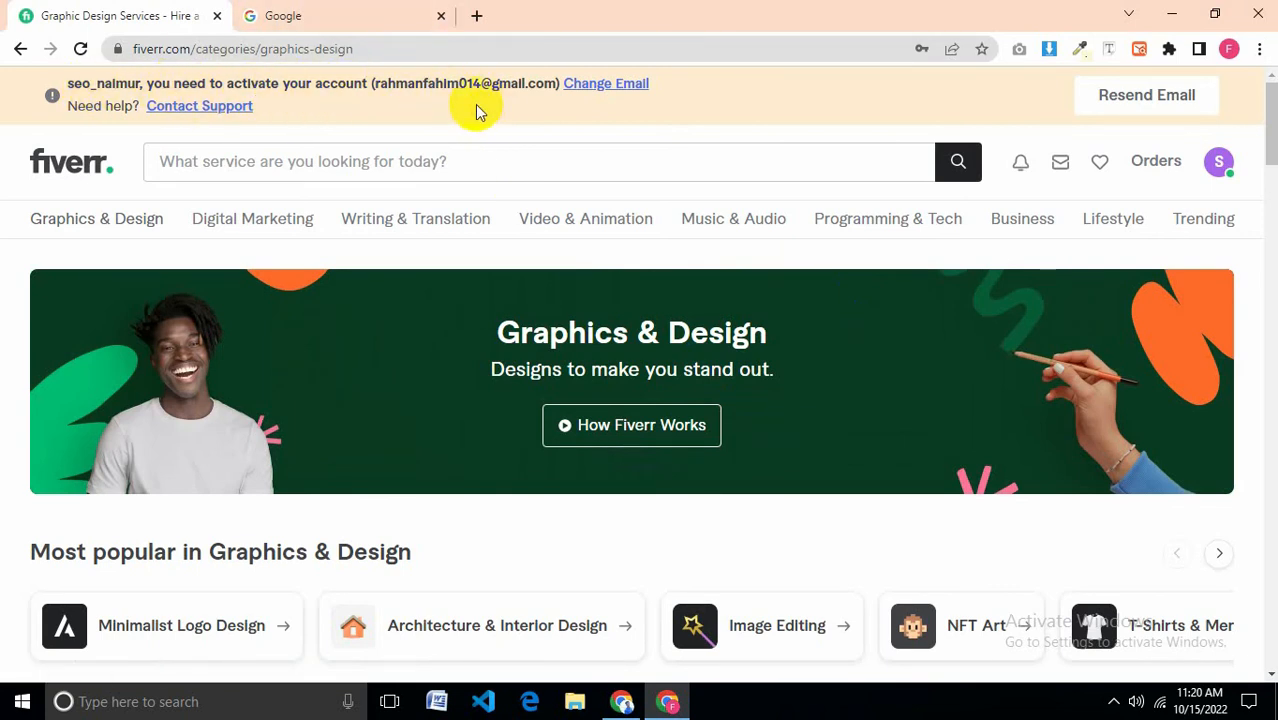
Step: Open the "Fiverr: Activate Your New Account" e-mail in Gmail and activate the account from it
left_click(357, 20)
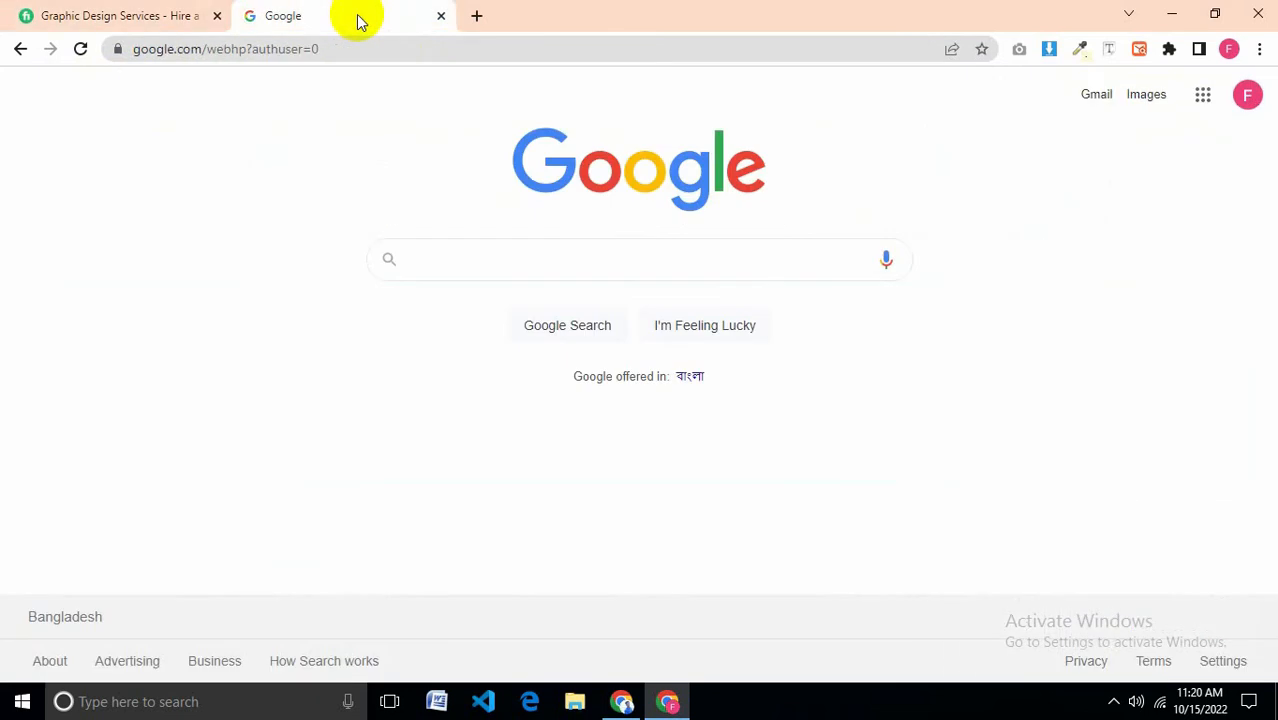
left_click(1097, 100)
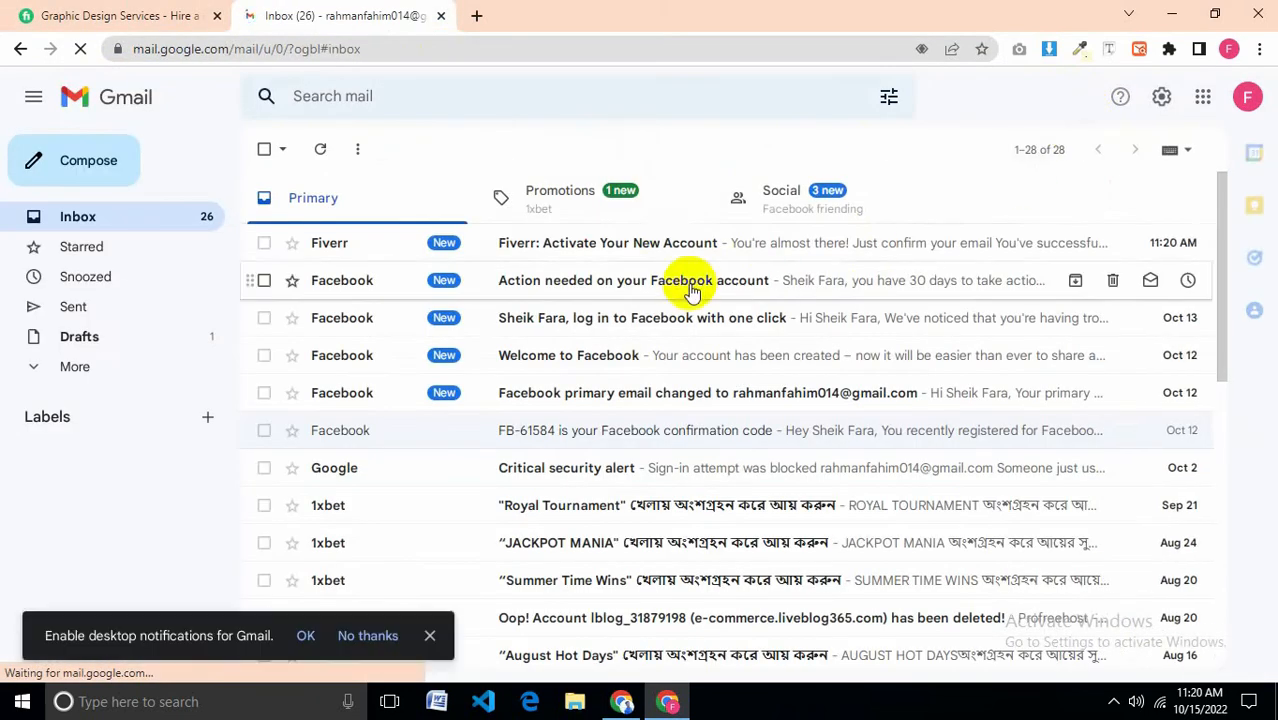
left_click(662, 242)
scroll(631, 480, "down", 2)
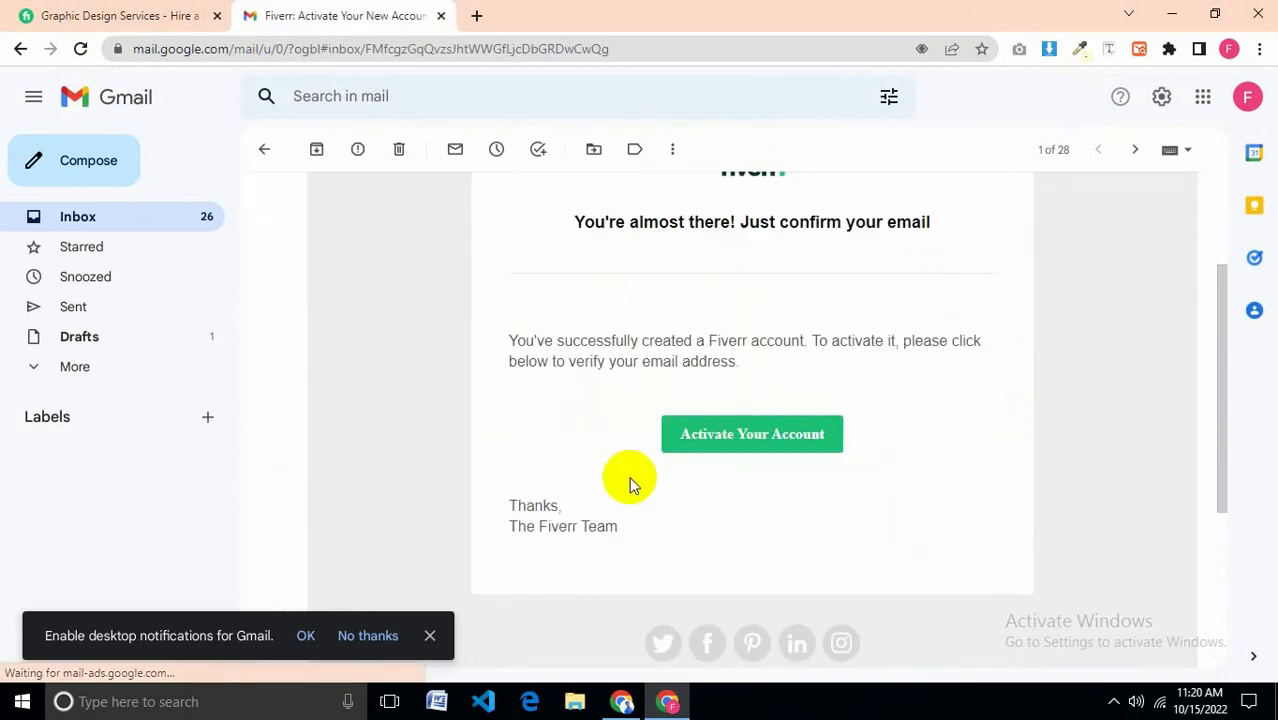
scroll(783, 491, "up", 2)
scroll(754, 528, "down", 1)
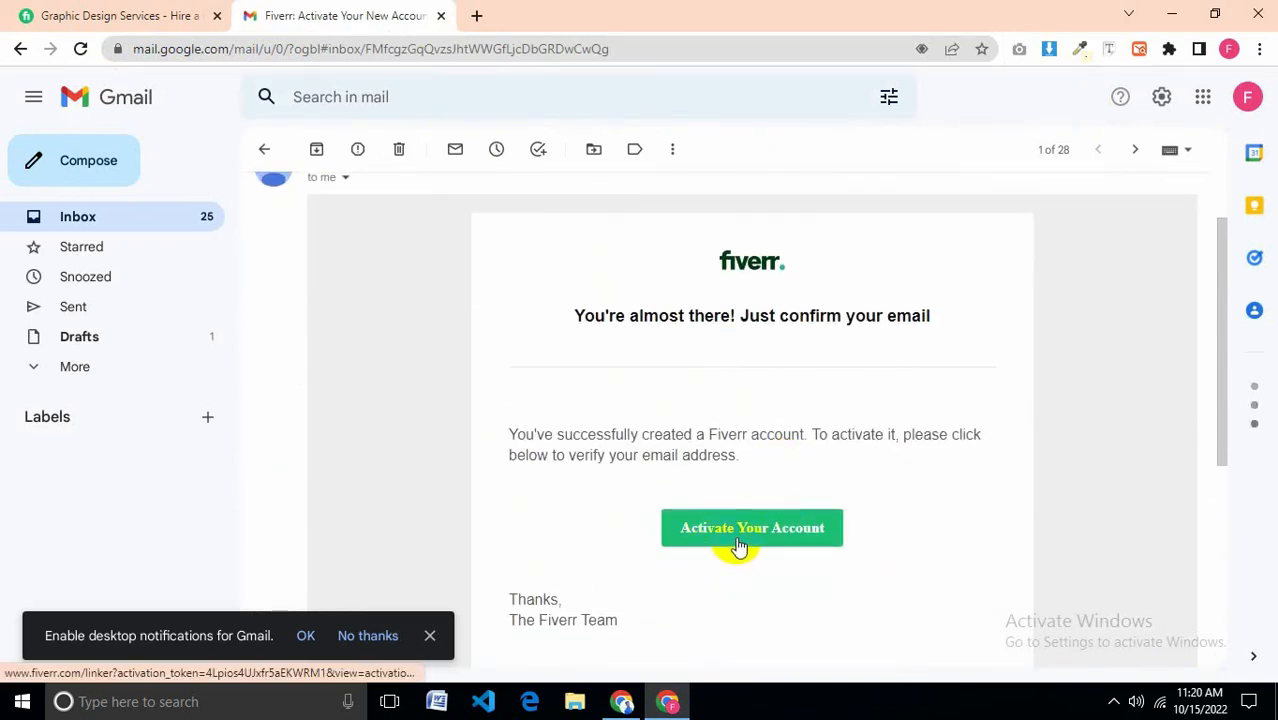
left_click(771, 528)
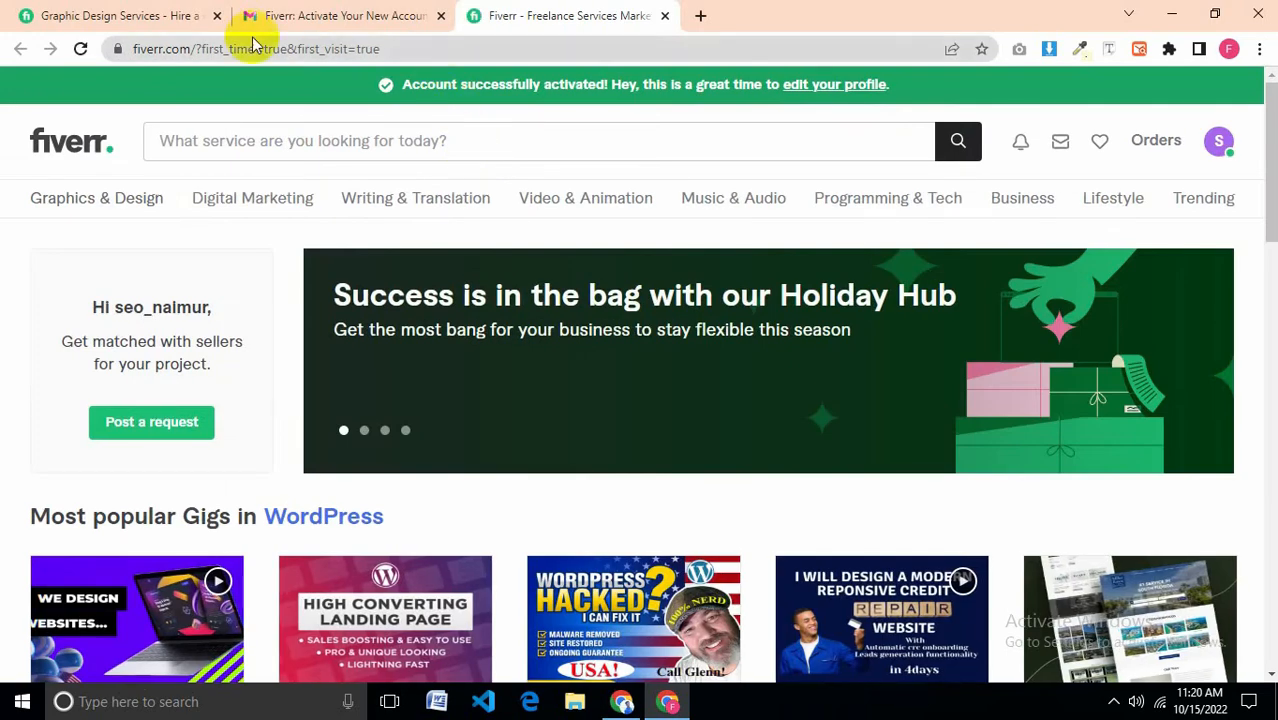
Step: Close the Gmail and Graphic Design Services tabs and open the new account's Fiverr profile page
left_click(371, 14)
left_click(440, 15)
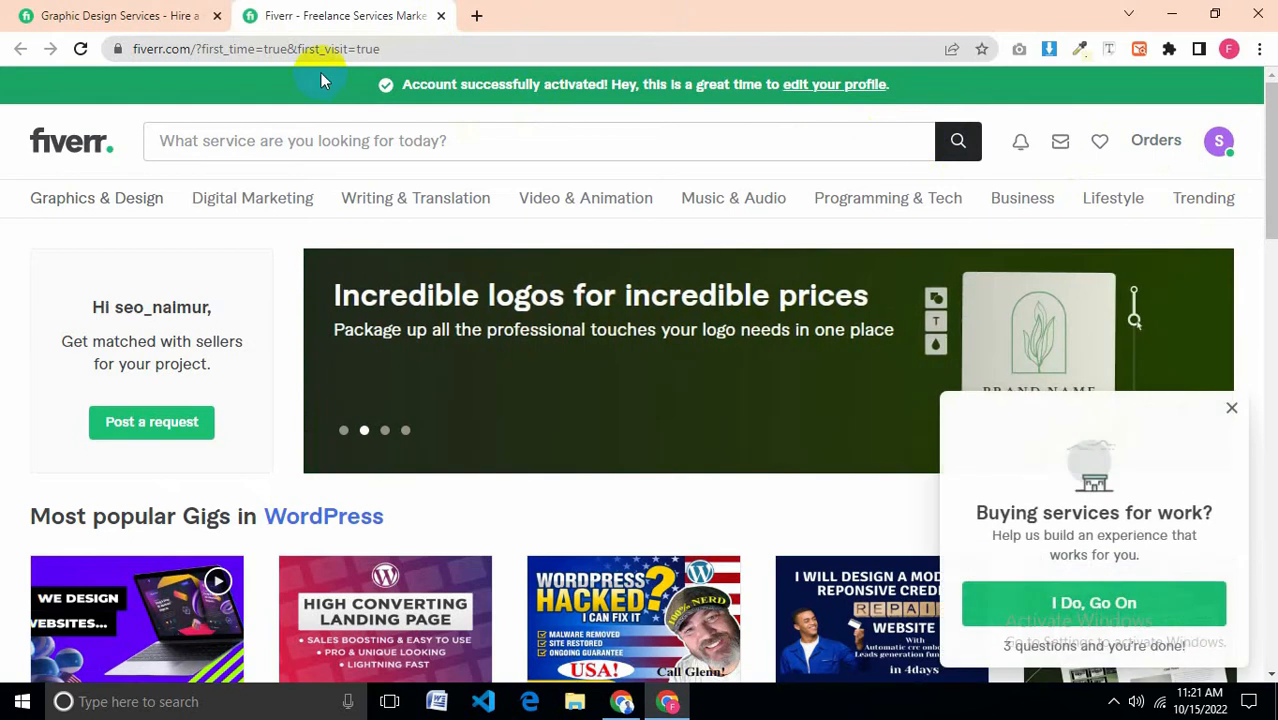
left_click(218, 17)
left_click(1217, 145)
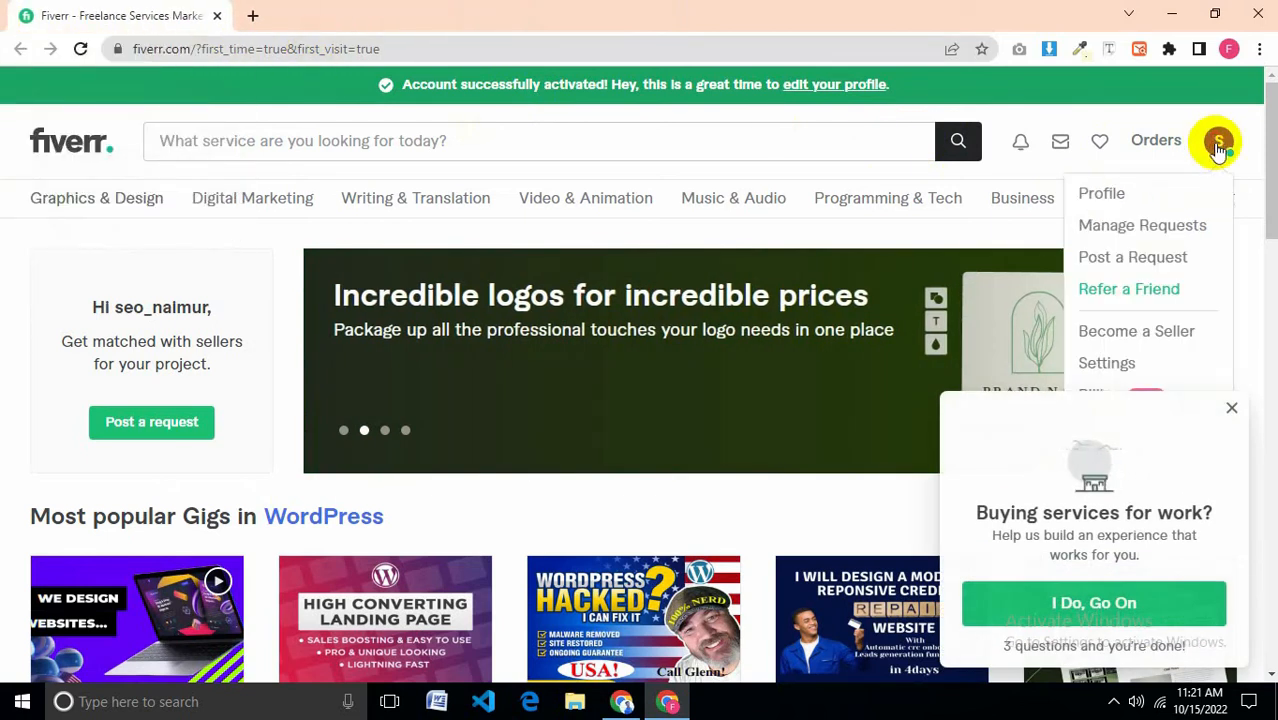
left_click(1100, 193)
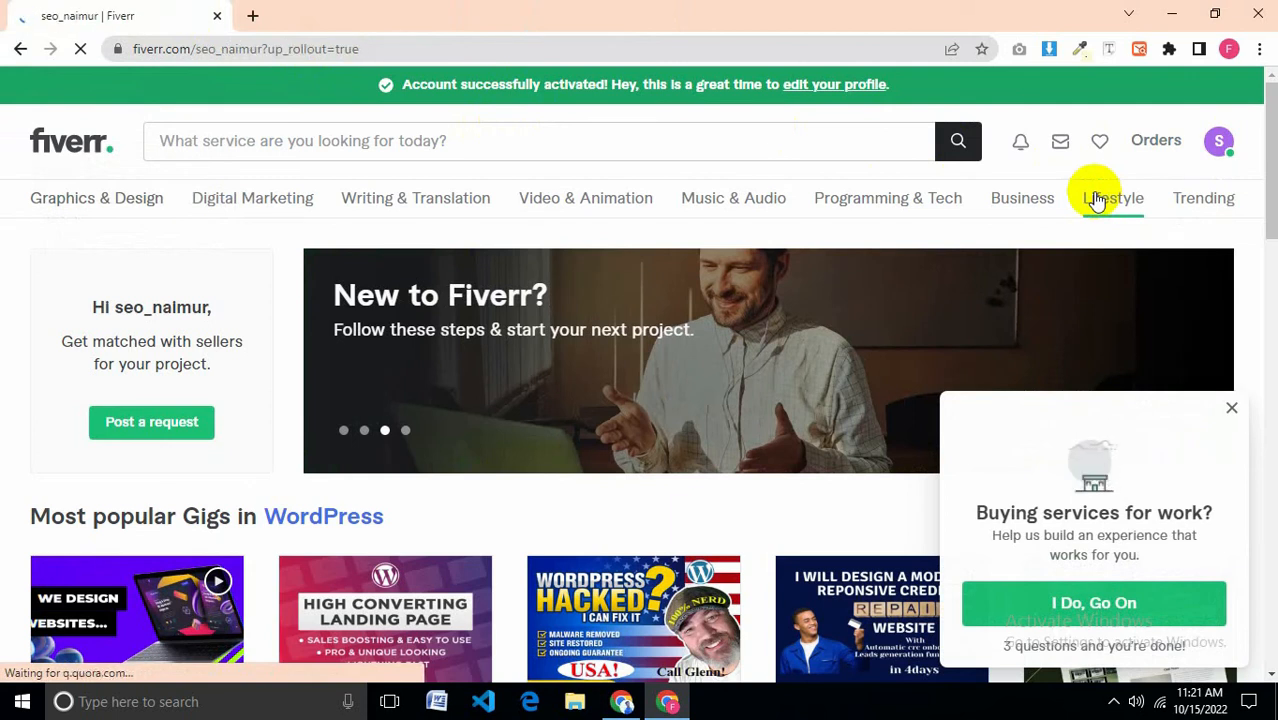
Step: Look through the profile page, examining the username, country, membership details and active gigs section
scroll(335, 420, "down", 1)
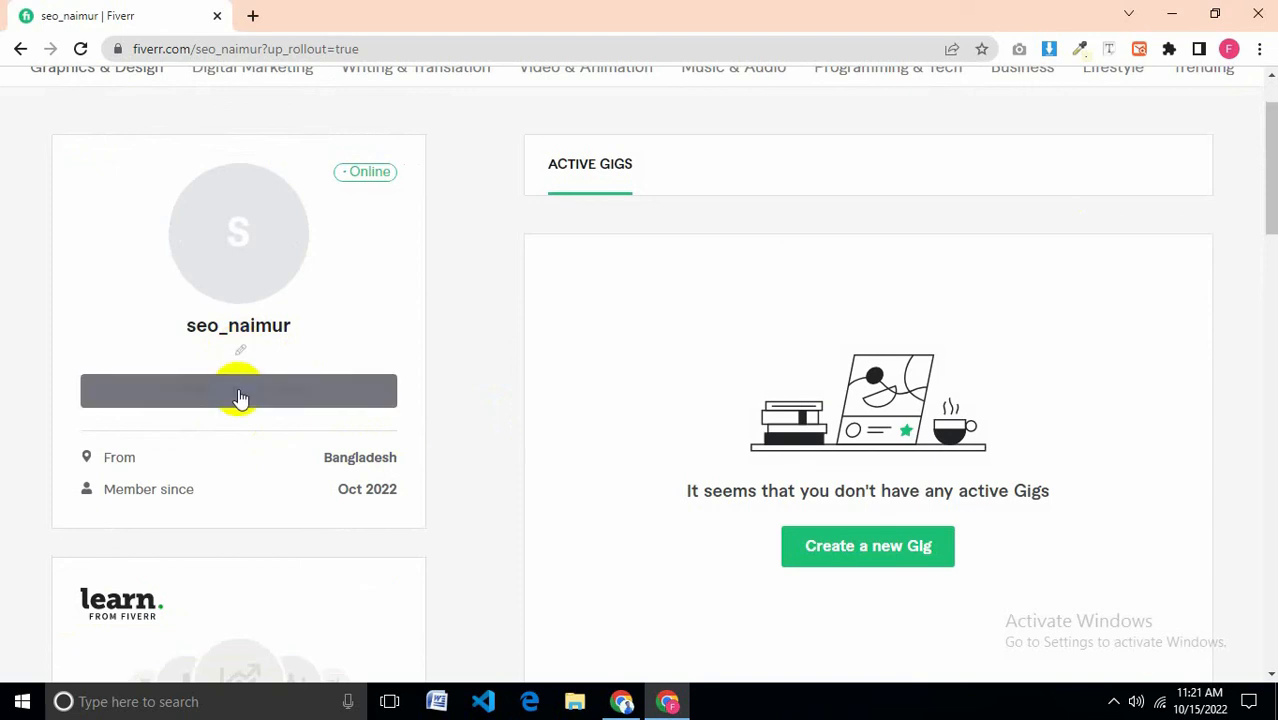
double_click(275, 326)
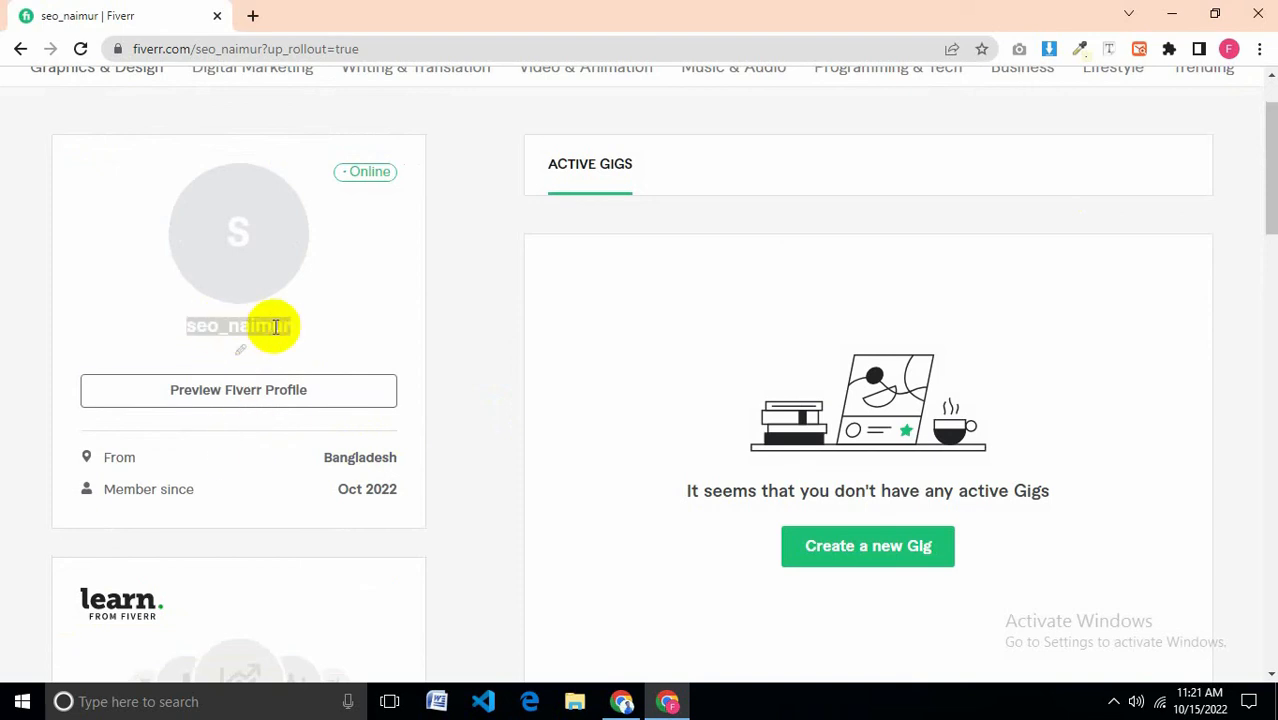
left_click(329, 327)
scroll(345, 528, "down", 2)
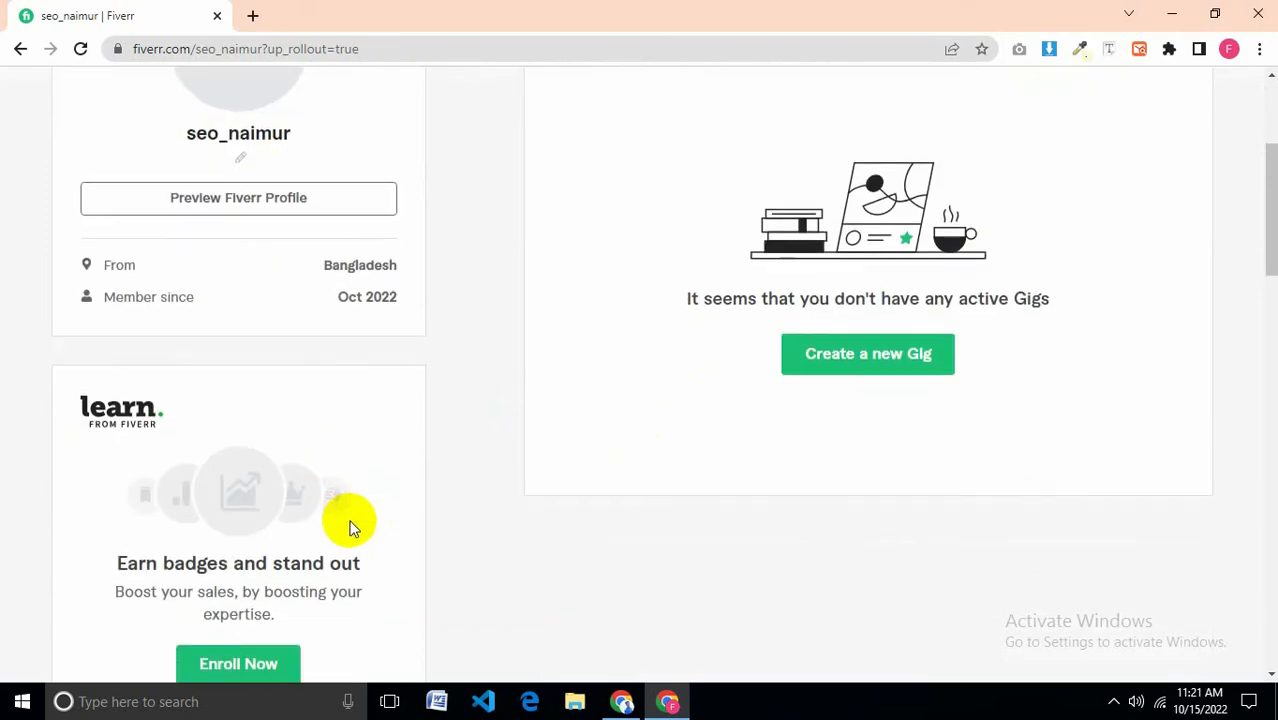
scroll(359, 505, "down", 8)
scroll(362, 505, "up", 10)
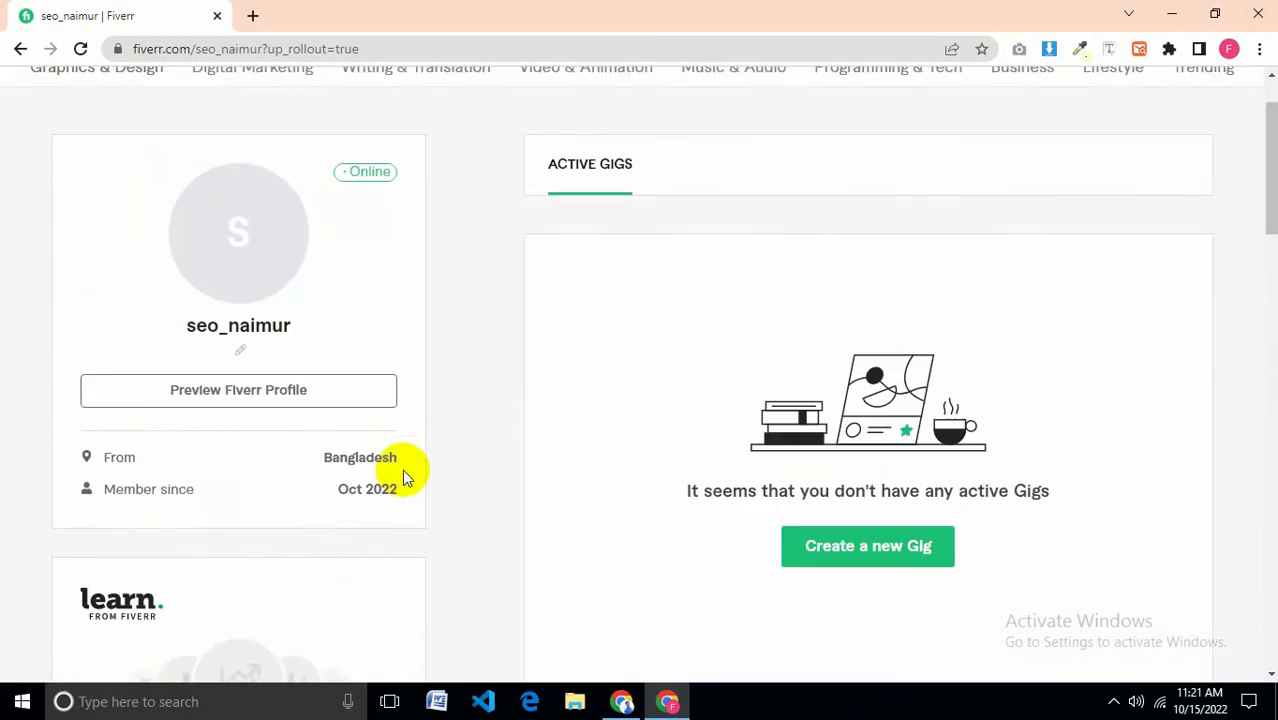
scroll(402, 470, "up", 1)
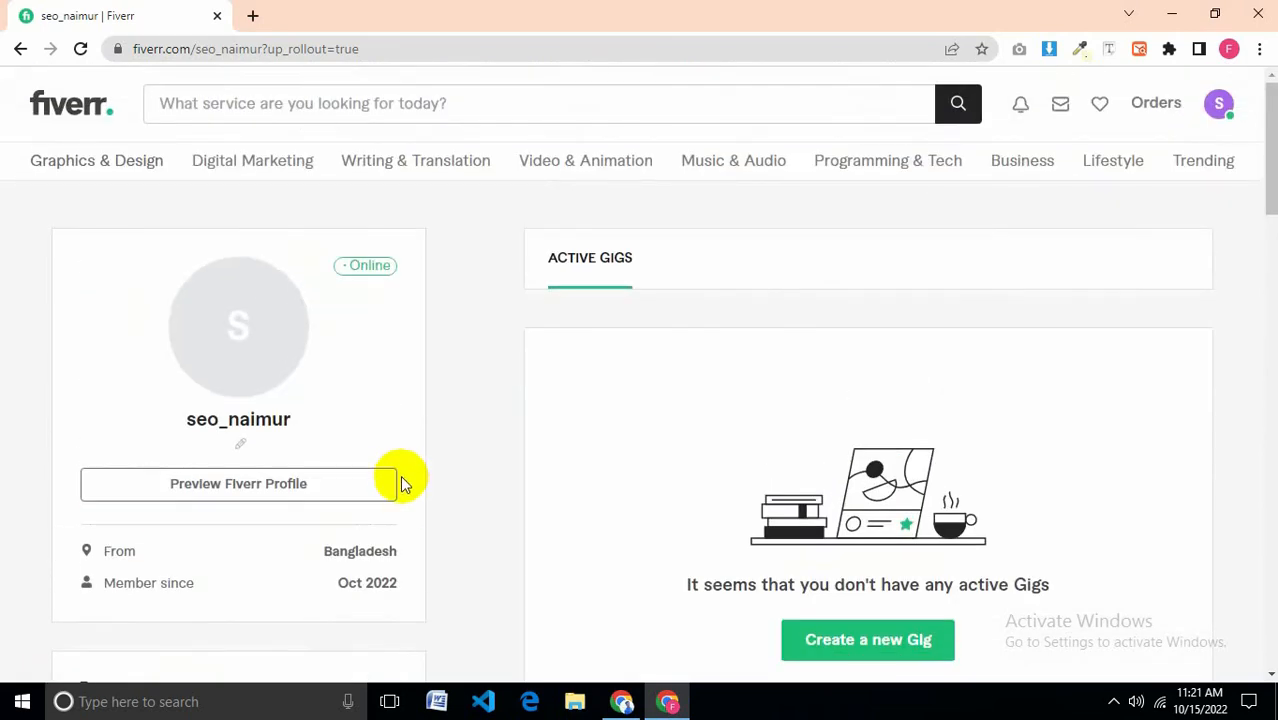
scroll(285, 470, "down", 2)
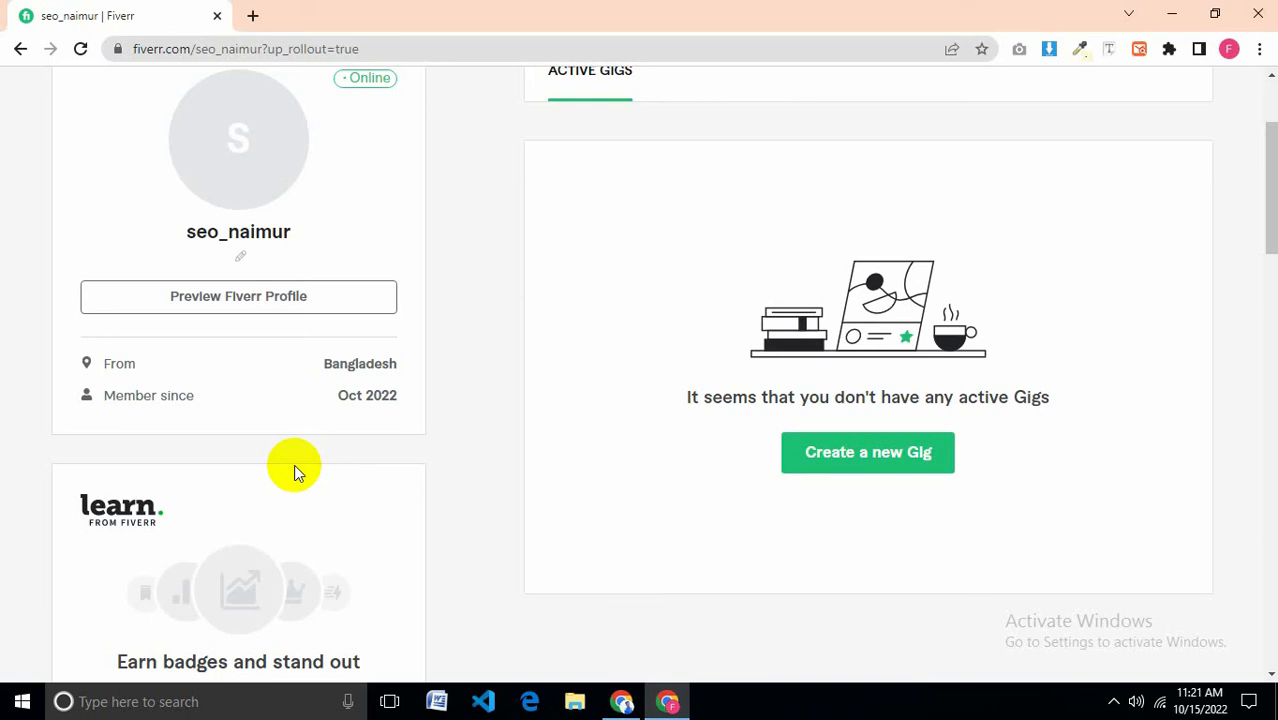
key("shift+F10")
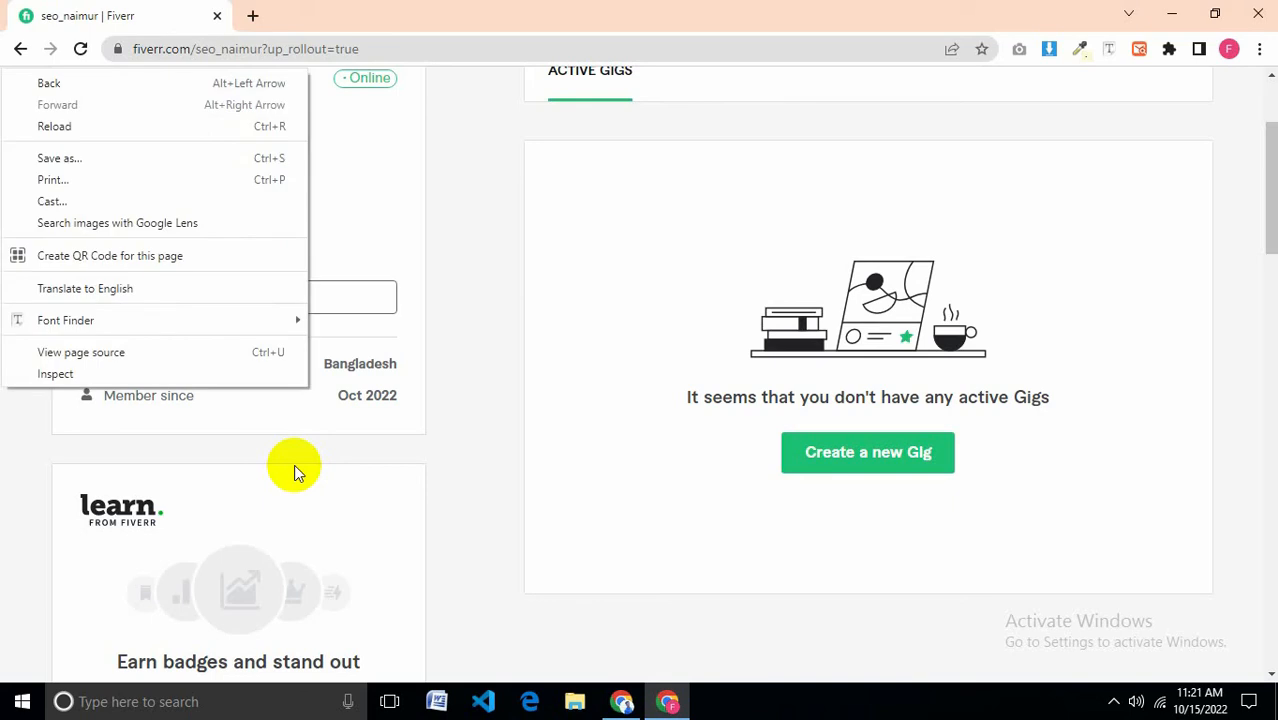
left_click(750, 193)
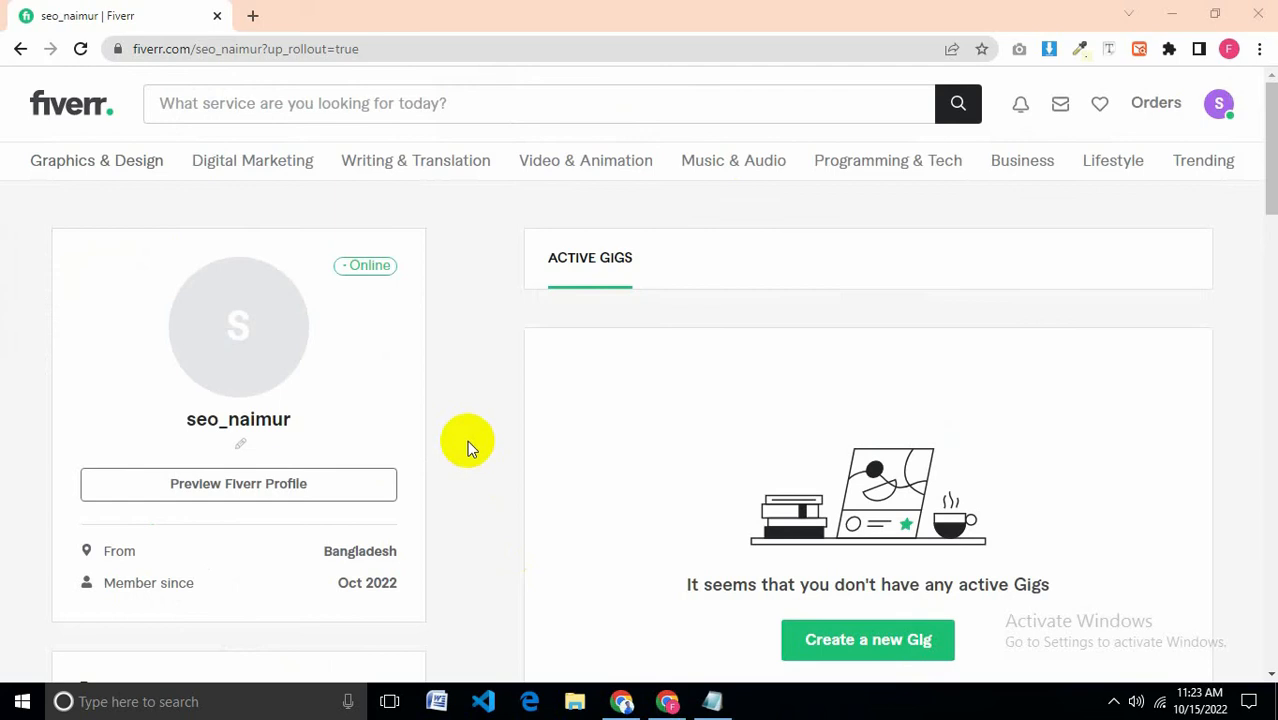
Step: Set the profile's one-line story to "The key to success is massive action" and save it
scroll(373, 414, "down", 1)
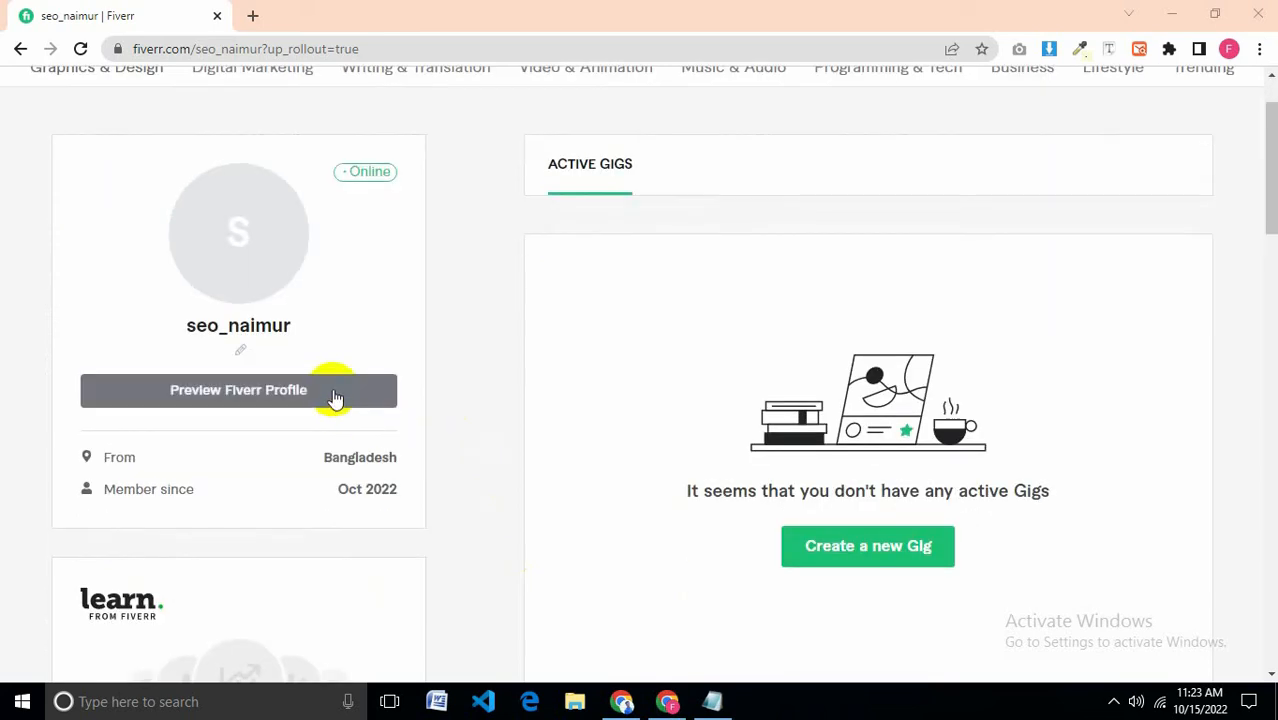
left_click(241, 355)
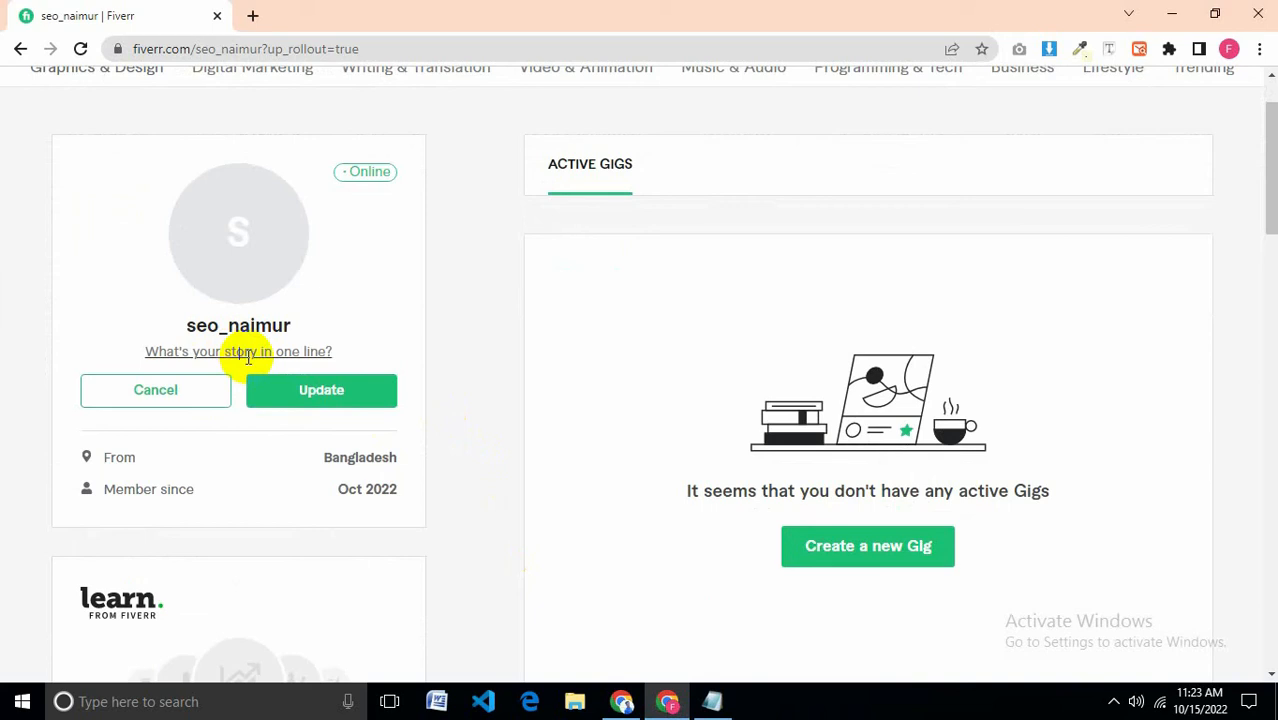
type("The key to success is massive action")
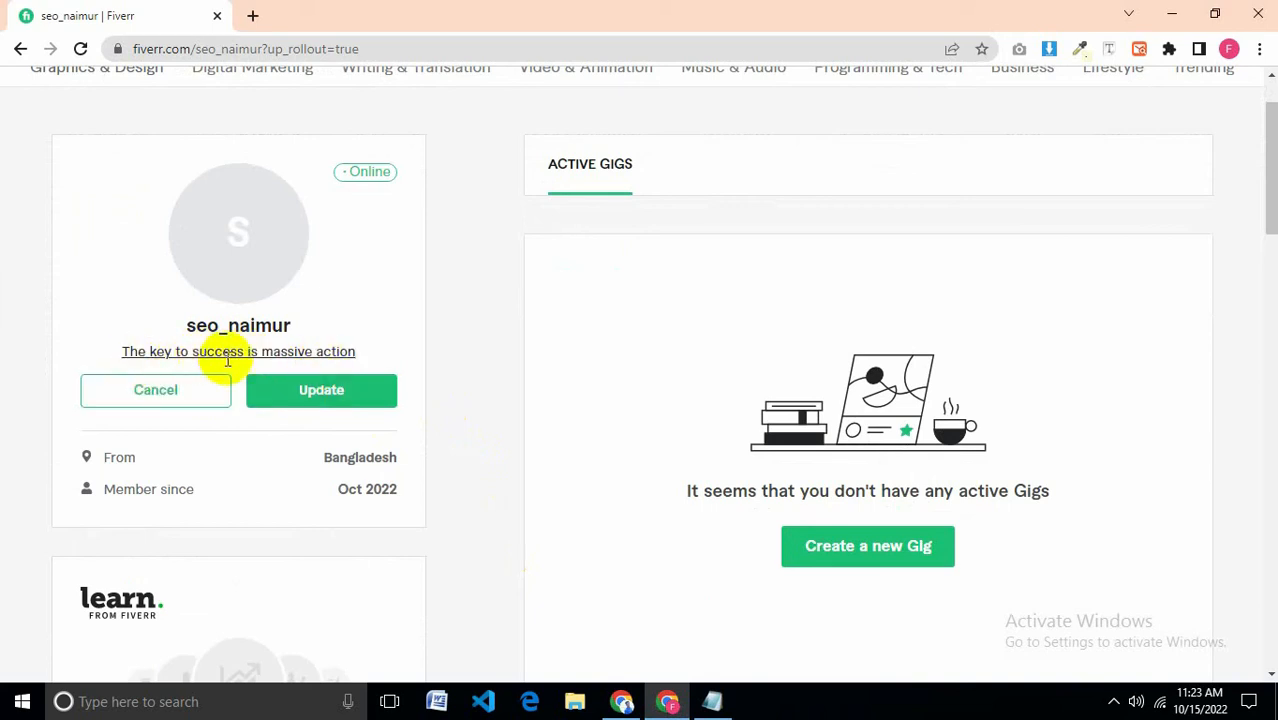
left_click(335, 402)
Step: Look through the profile page, examining the name card, the badges section, the description and the languages
scroll(325, 390, "down", 1)
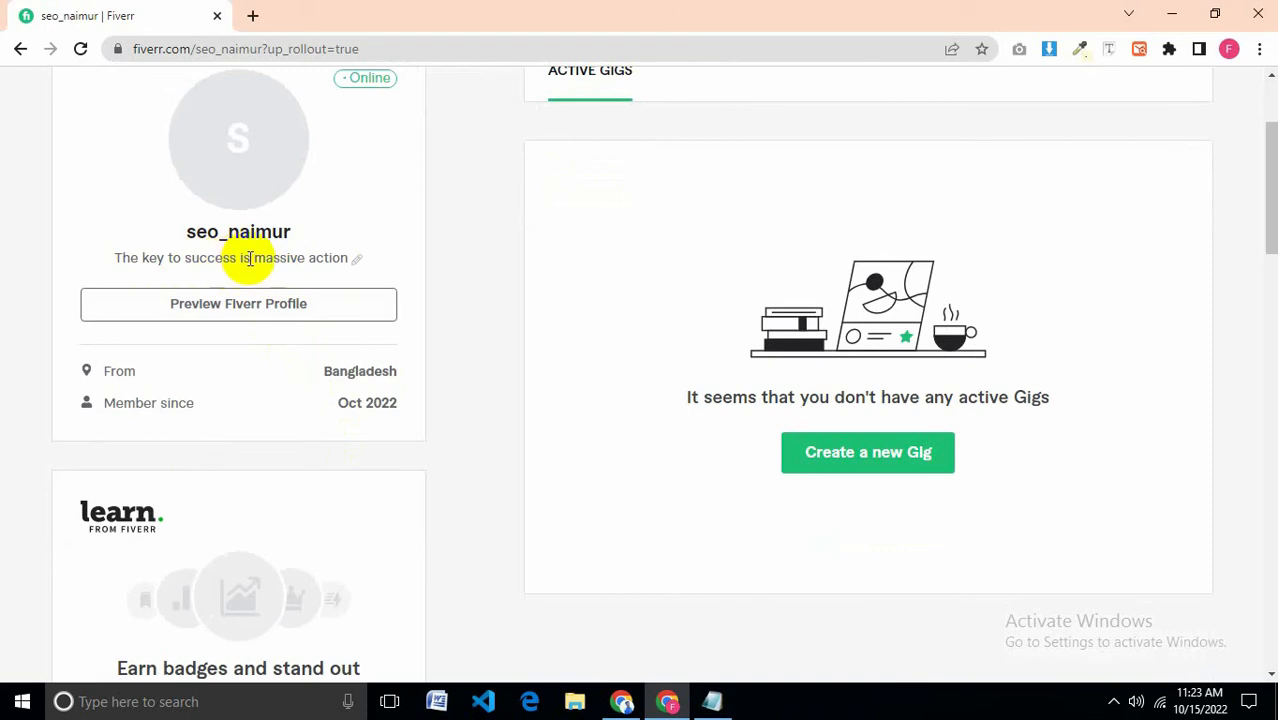
scroll(312, 418, "down", 1)
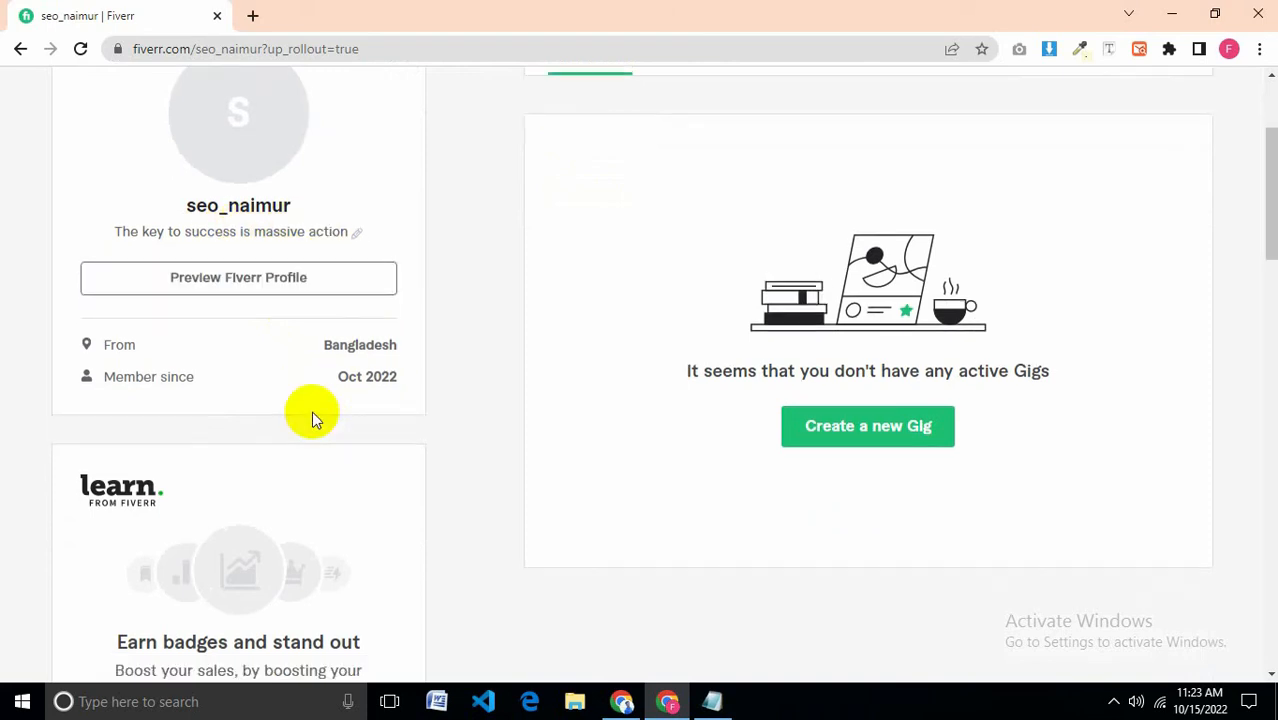
scroll(312, 418, "down", 3)
scroll(325, 418, "up", 3)
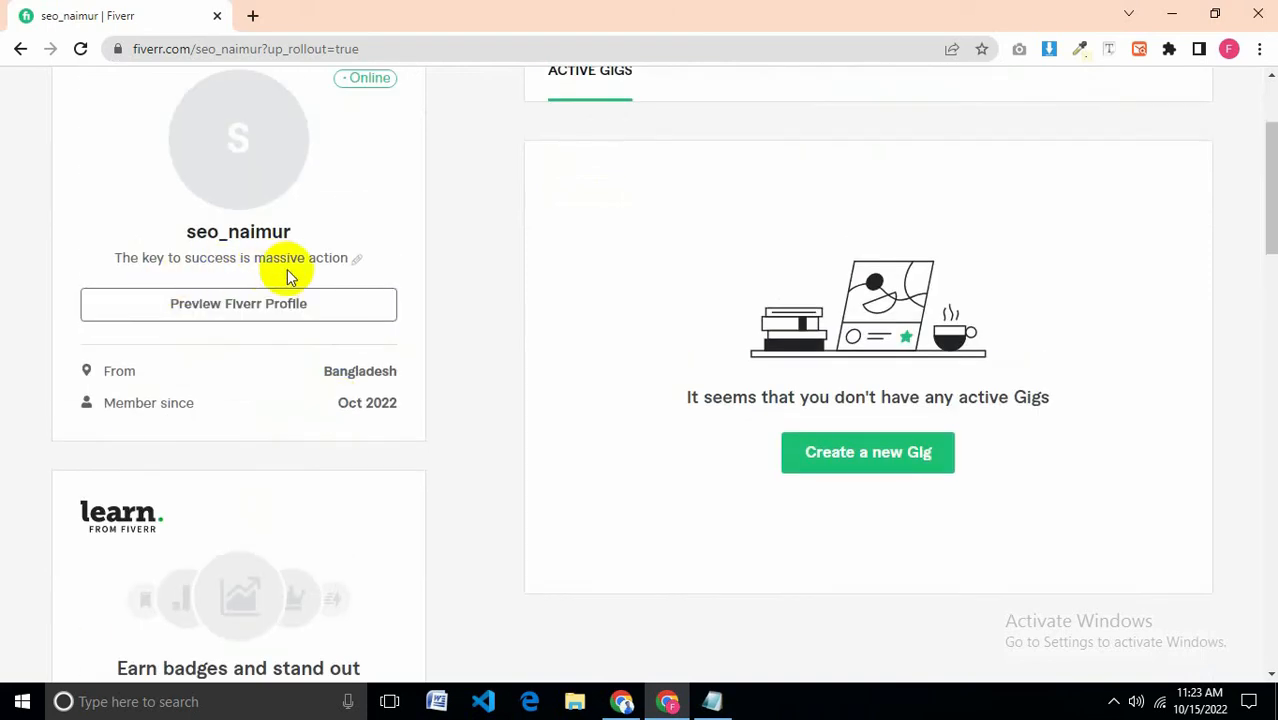
scroll(330, 415, "up", 2)
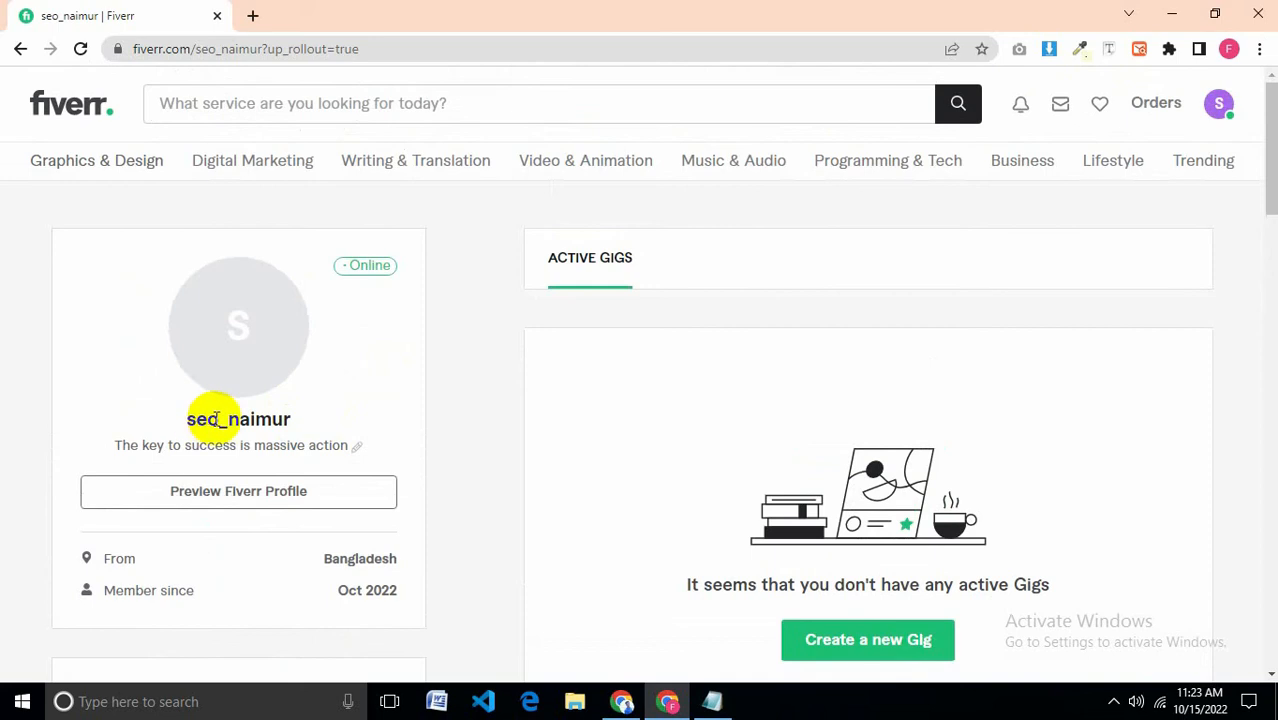
scroll(382, 431, "down", 5)
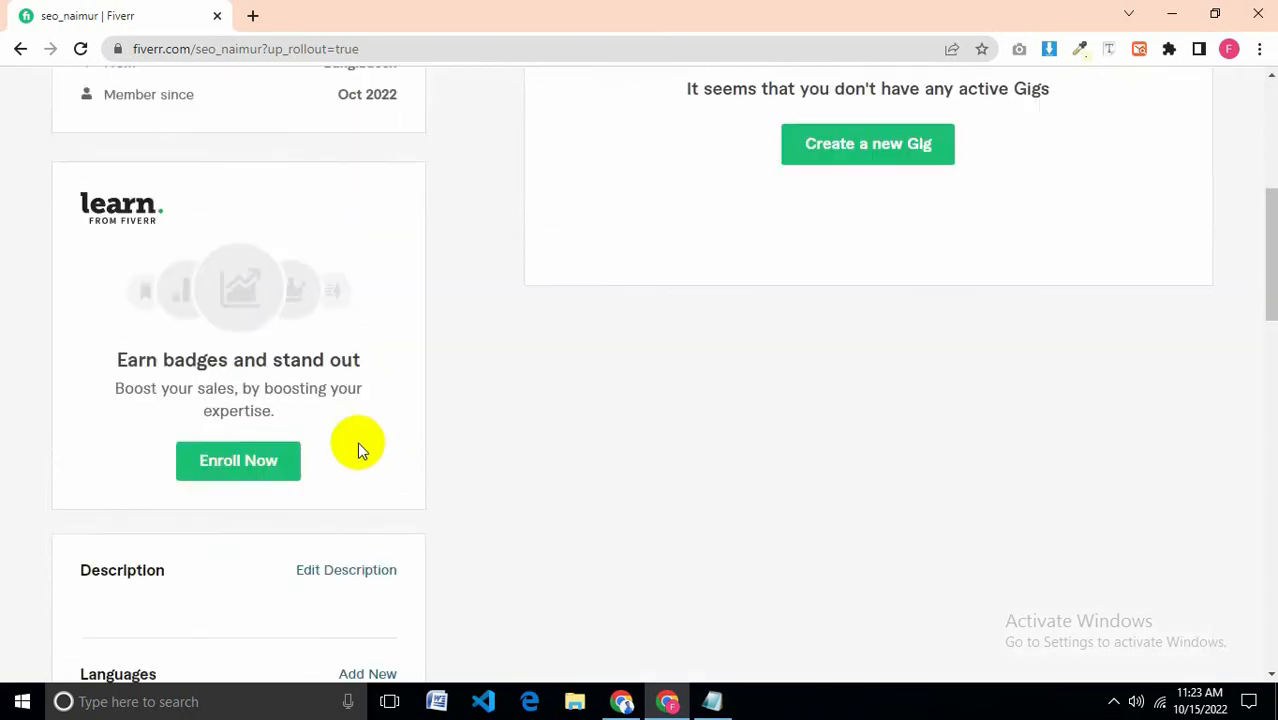
scroll(362, 438, "down", 4)
scroll(345, 400, "up", 1)
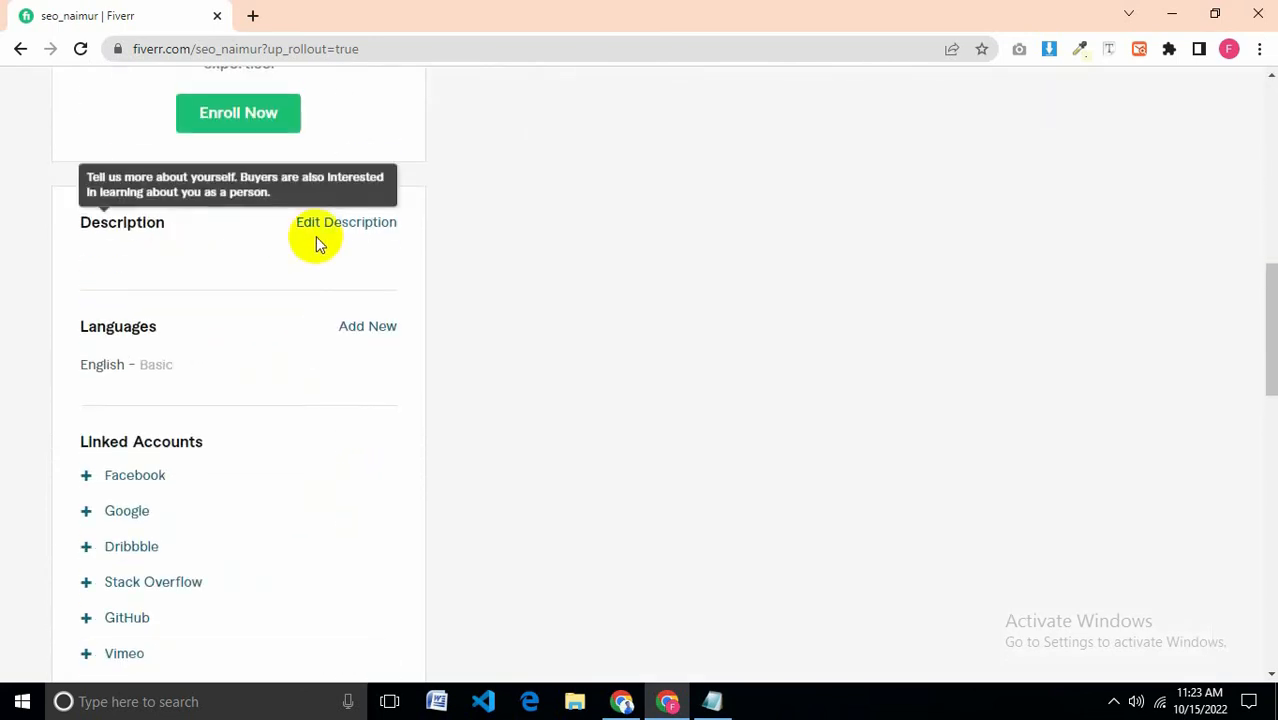
Step: Start adding a new profile language and search the language suggestions for "B"
left_click(370, 330)
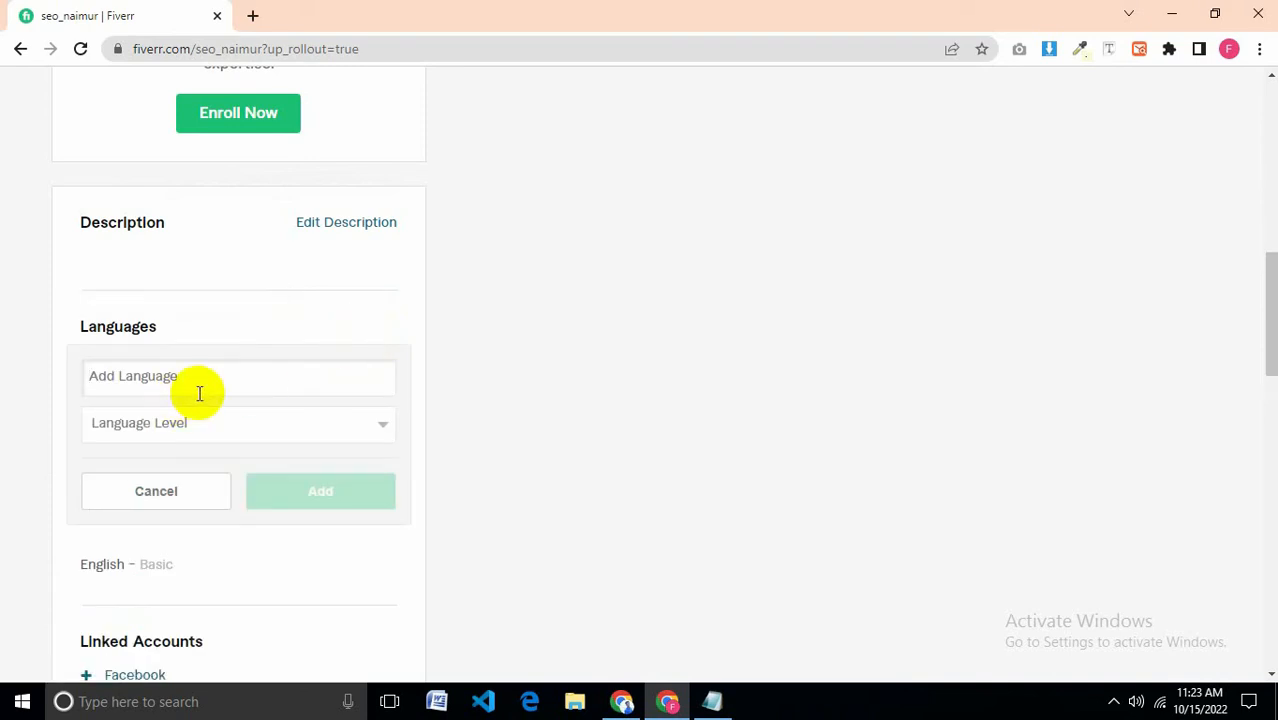
left_click(205, 393)
type("B")
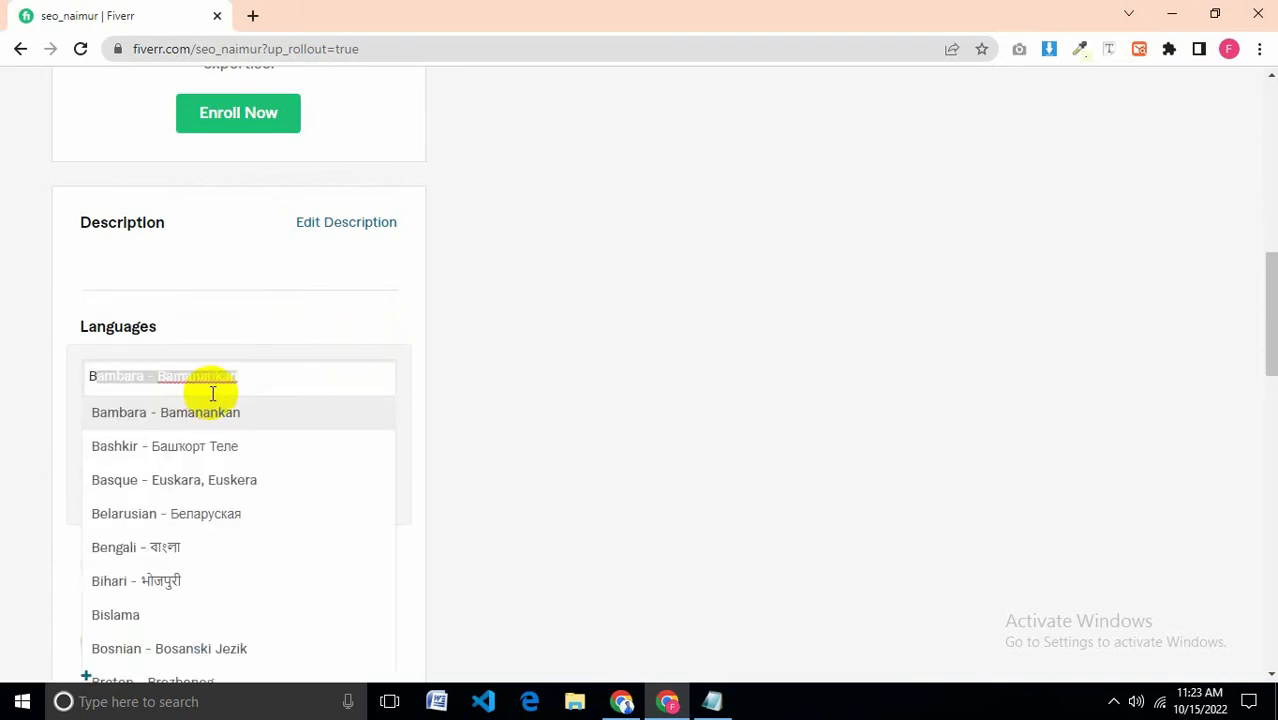
type("angla")
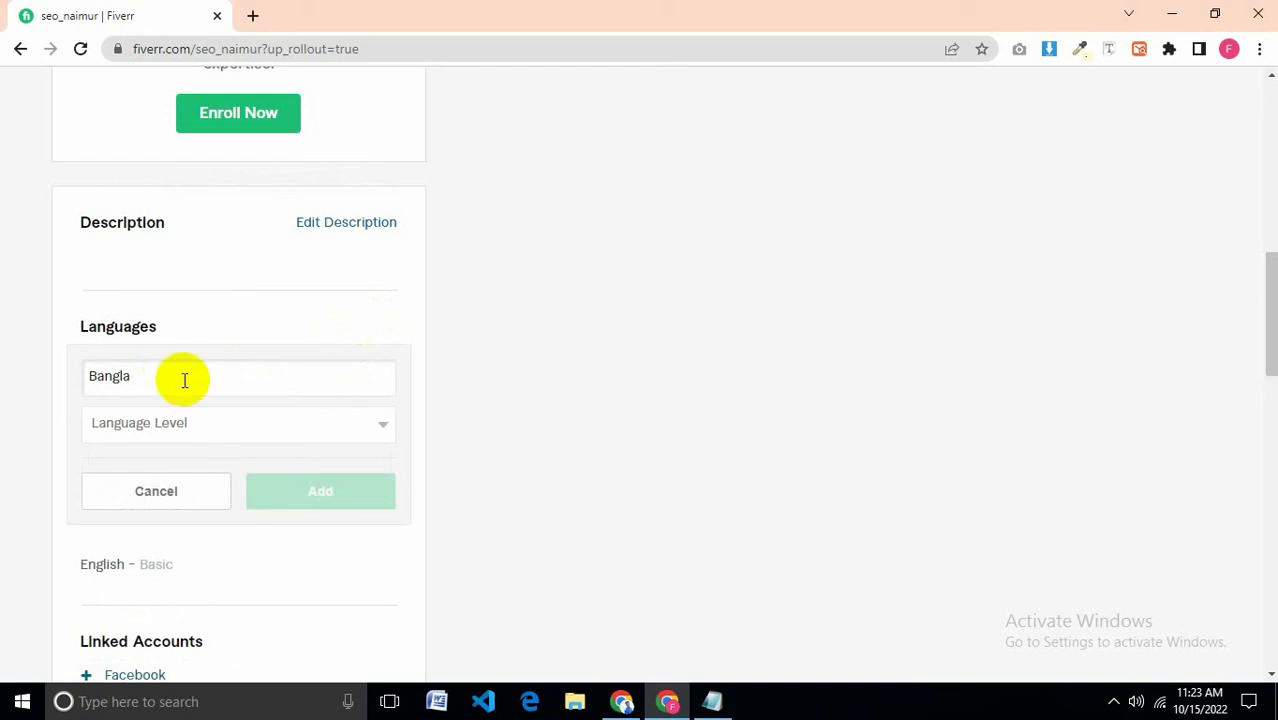
key("BackSpace")
key("BackSpace")
key("BackSpace")
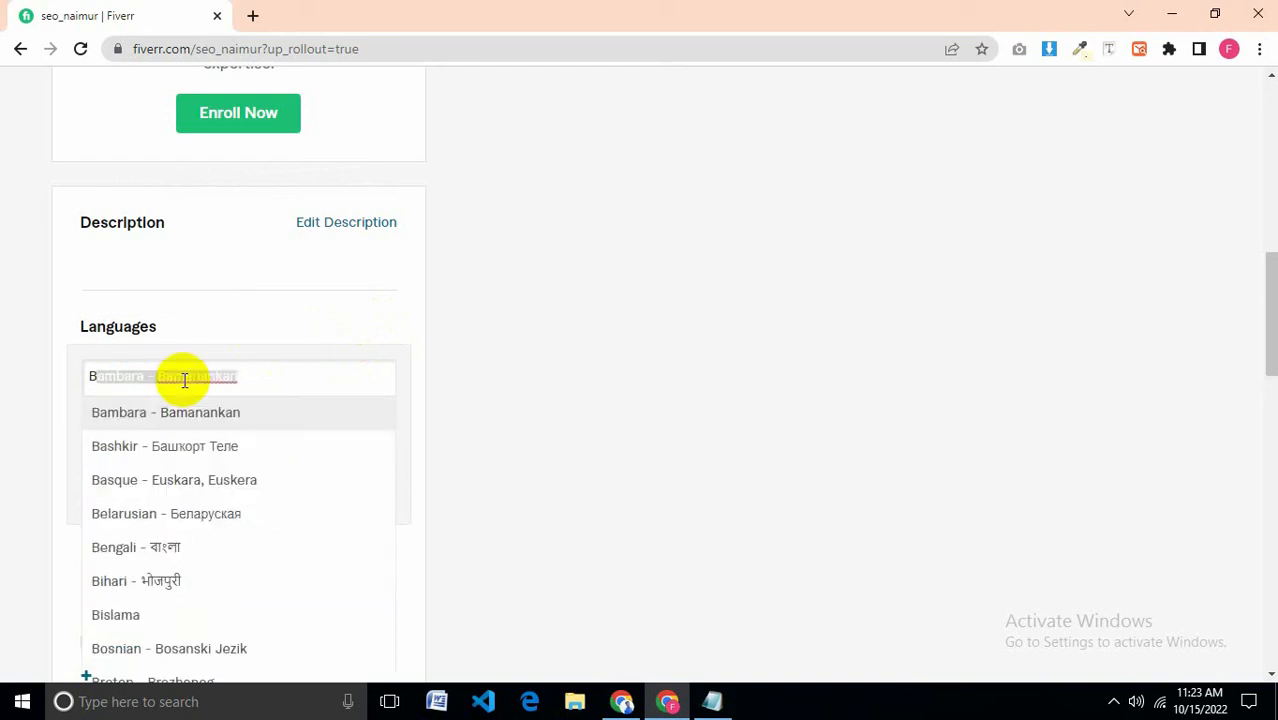
Step: Choose Bengali - বাংলা from the suggestions, set its language level to Fluent and add it to the profile
left_click(128, 548)
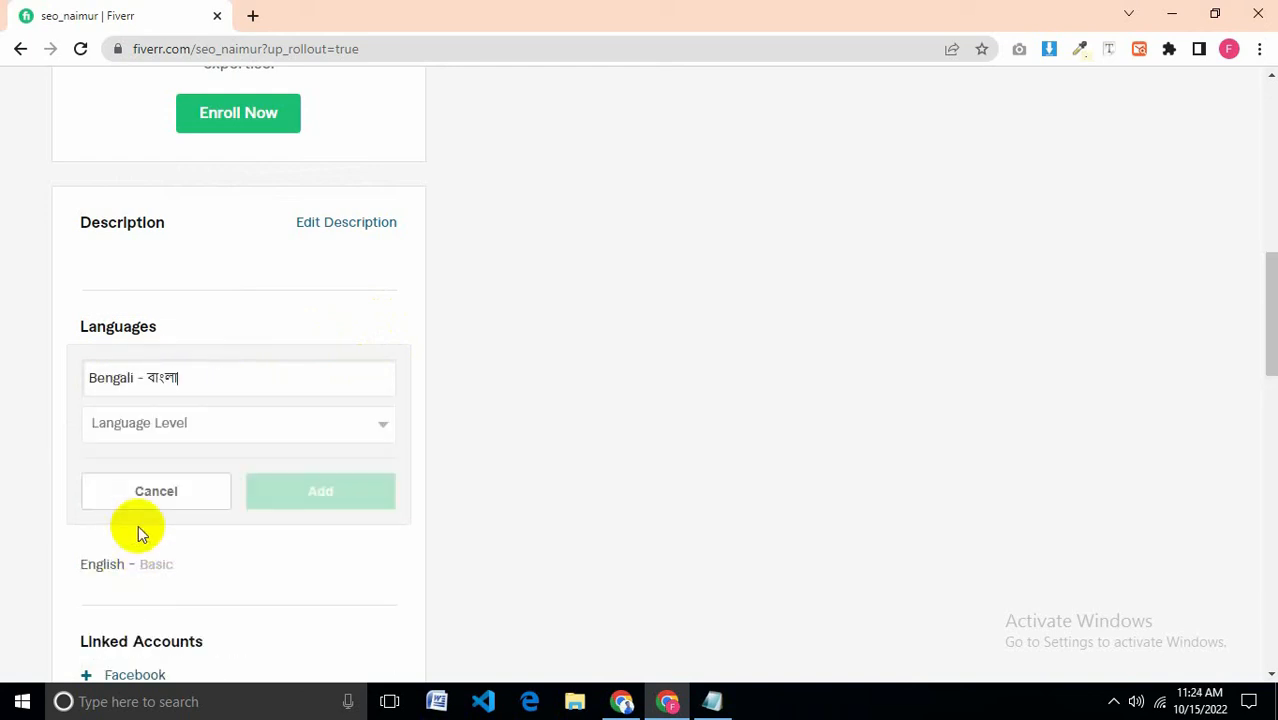
left_click(226, 422)
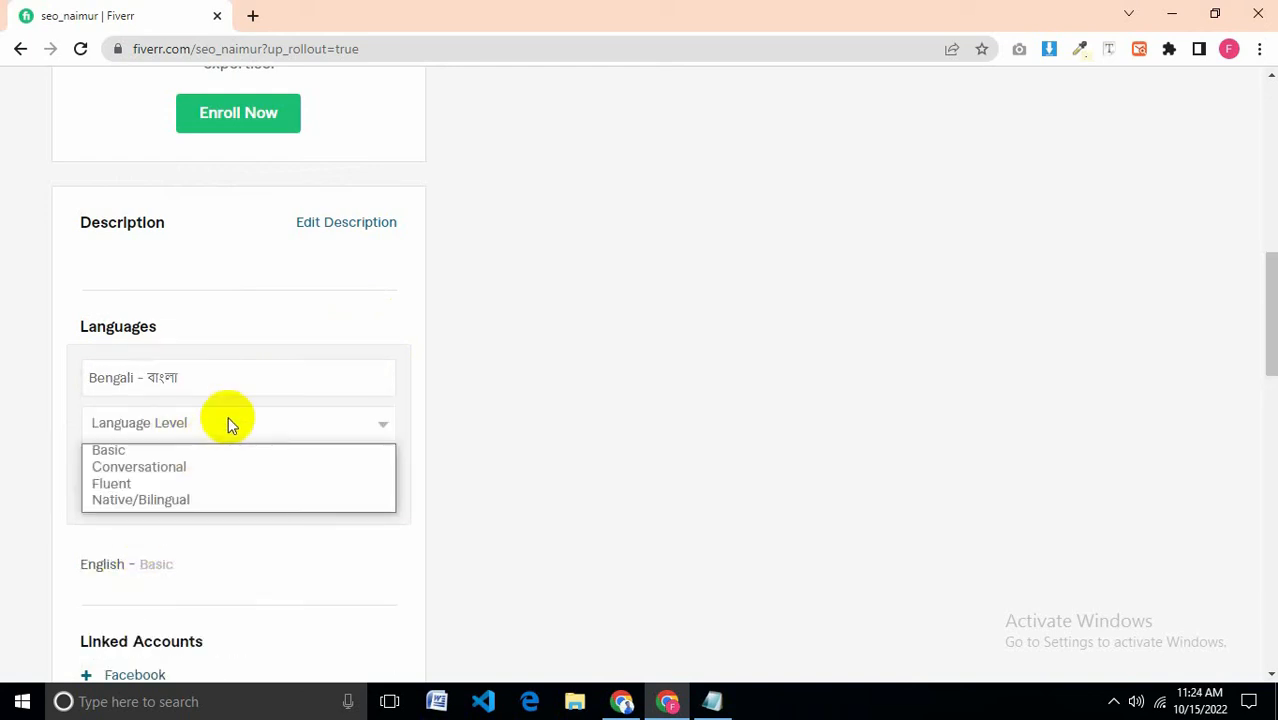
left_click(165, 485)
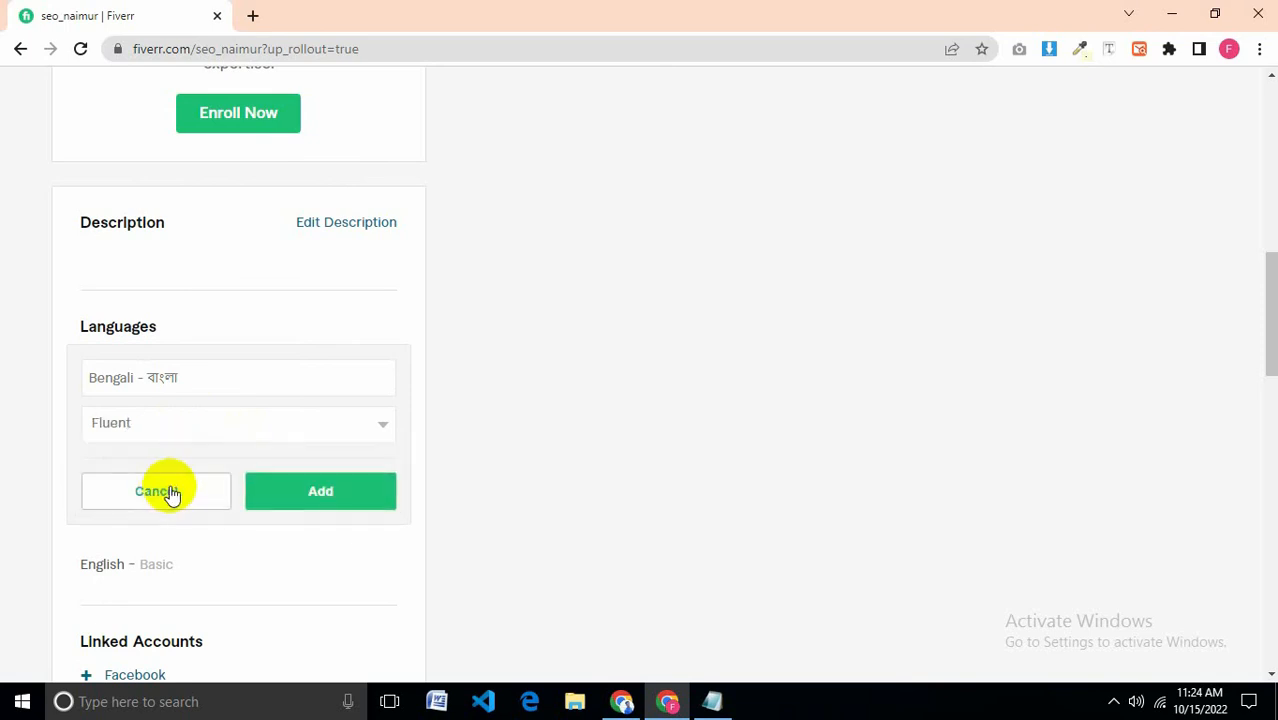
left_click(314, 498)
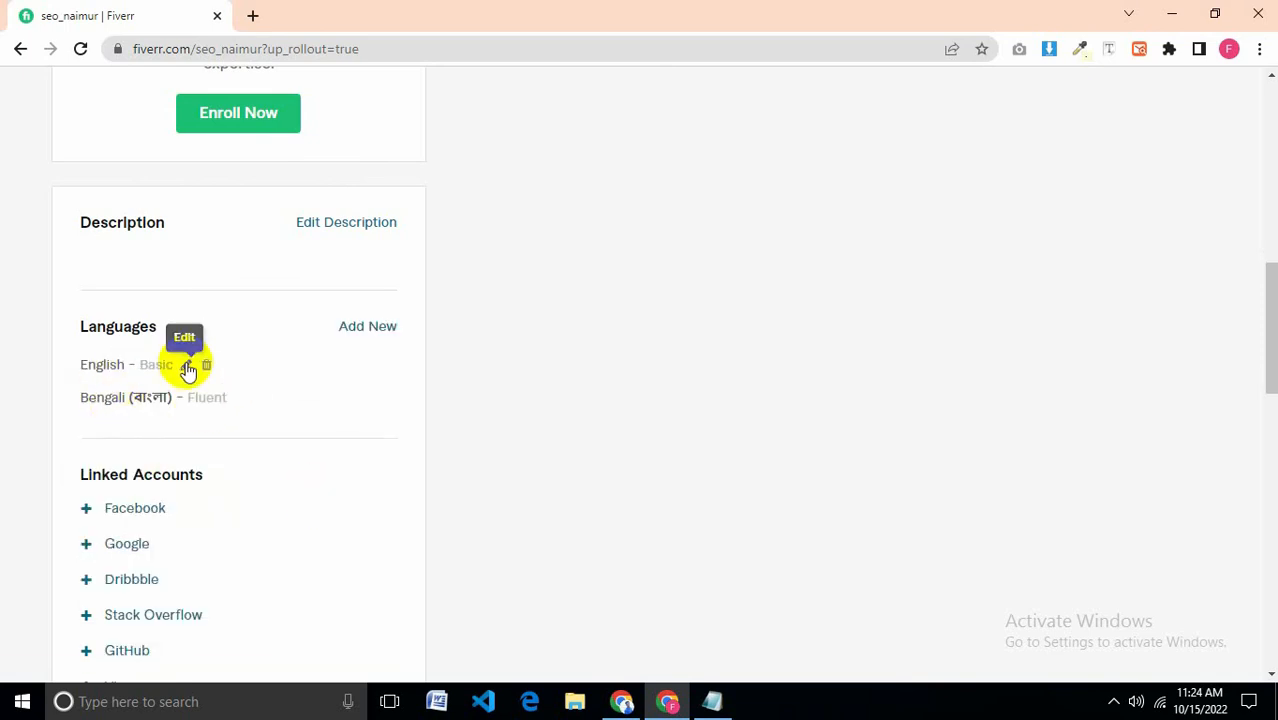
Step: Open the profile description for editing and, in Notepad, replace the first name in the prepared introduction with the seller's first name
scroll(250, 370, "up", 1)
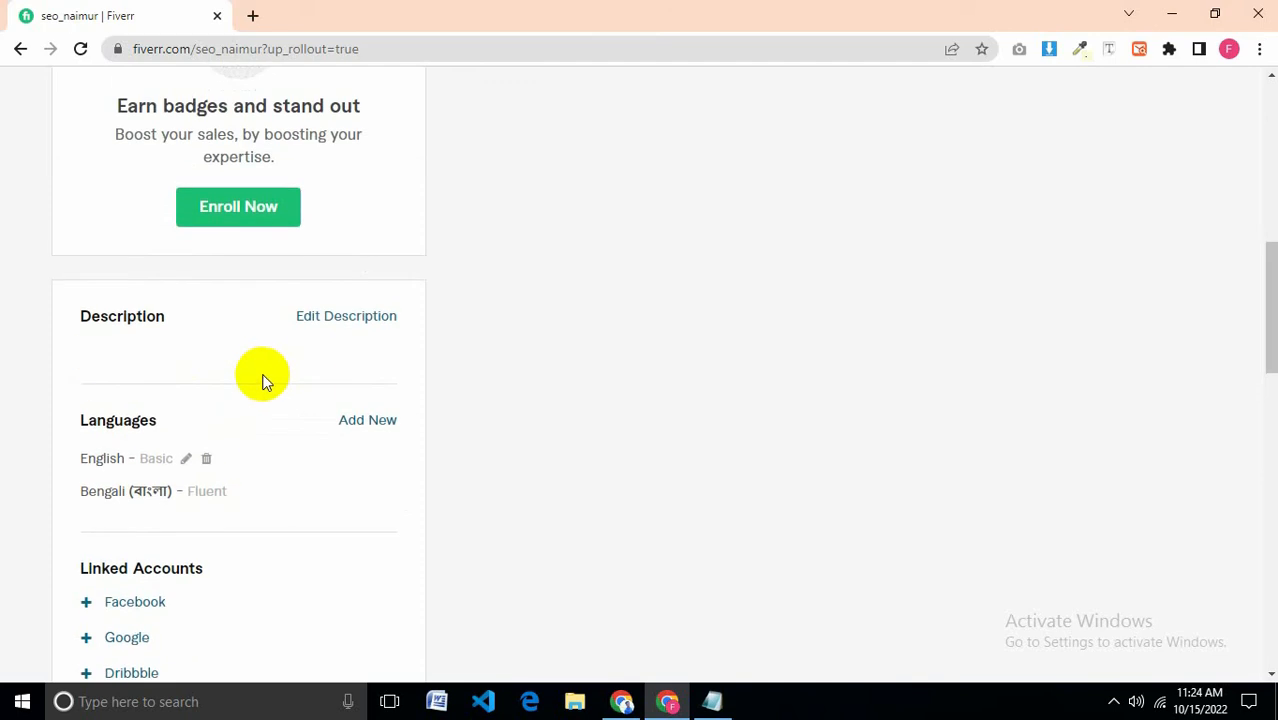
left_click(355, 326)
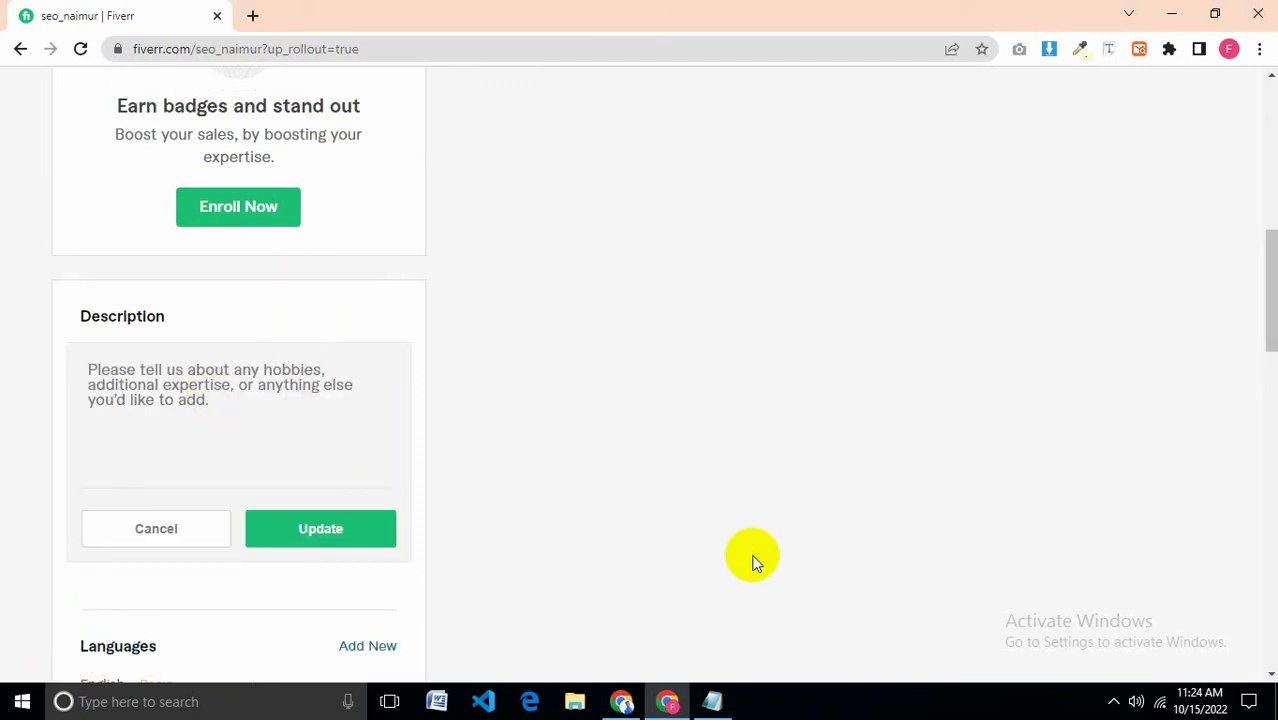
left_click(712, 701)
left_click(538, 270)
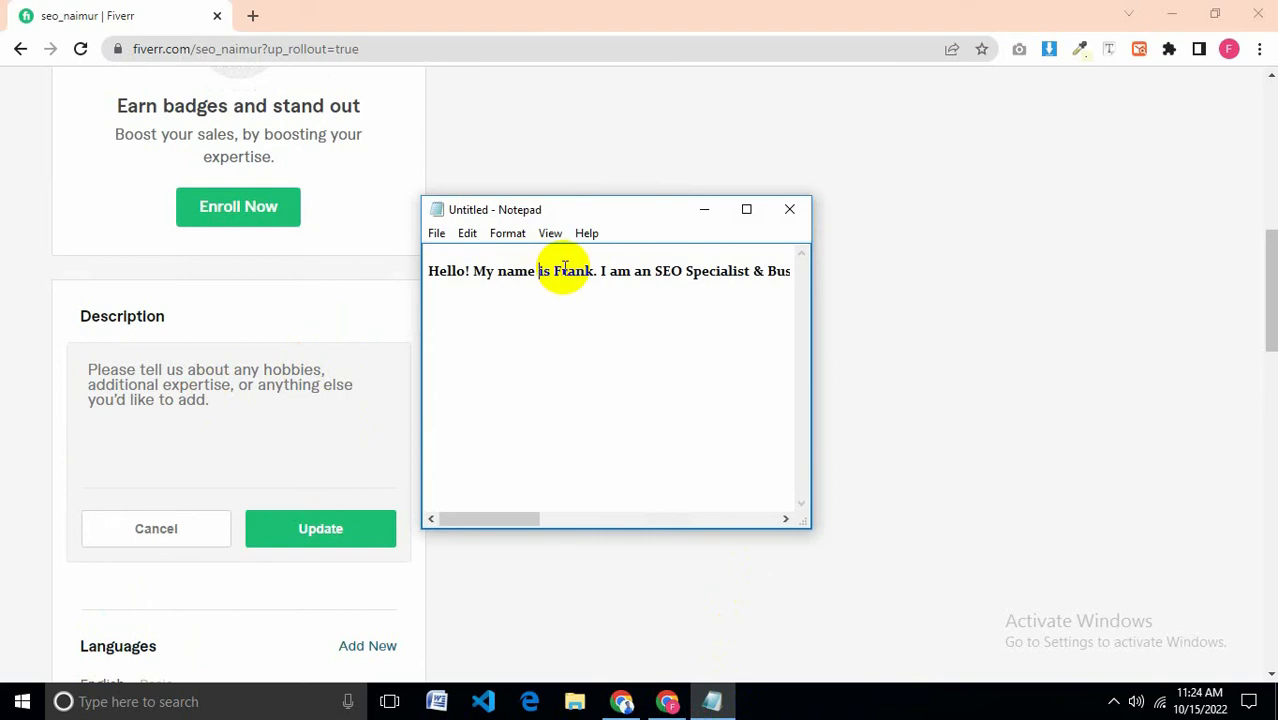
double_click(565, 268)
key("BackSpace")
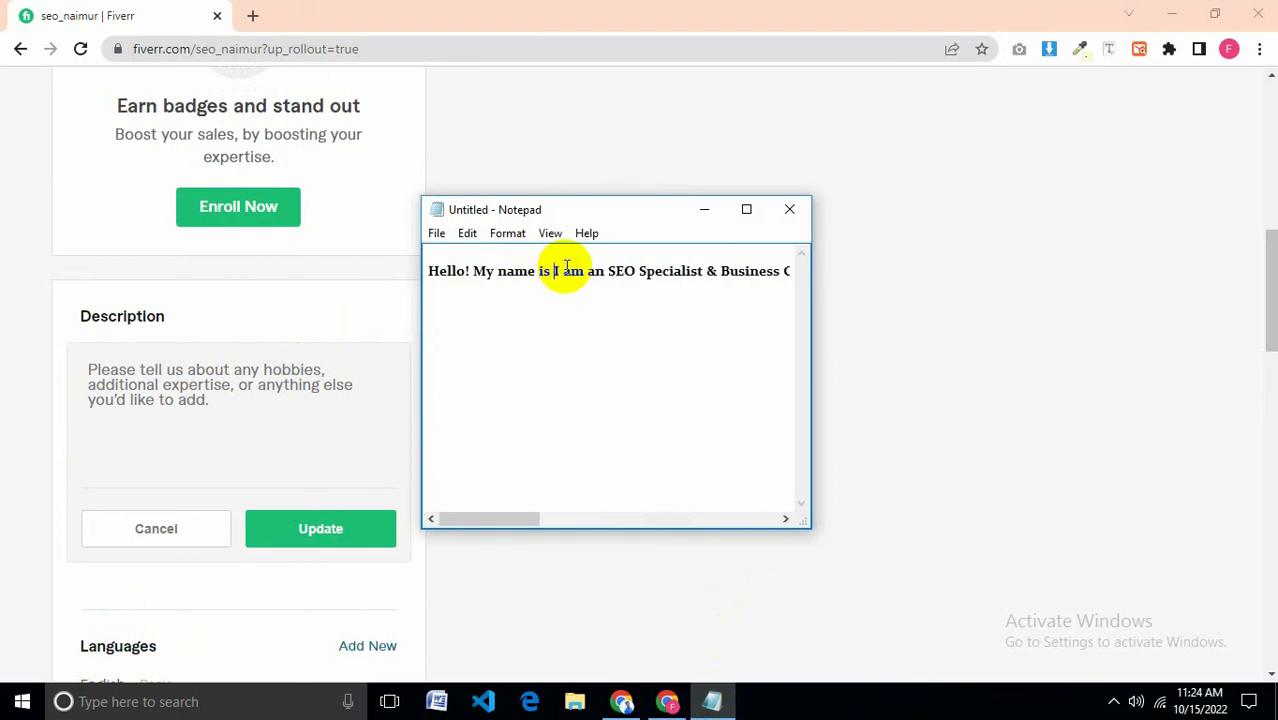
scroll(190, 208, "up", 6)
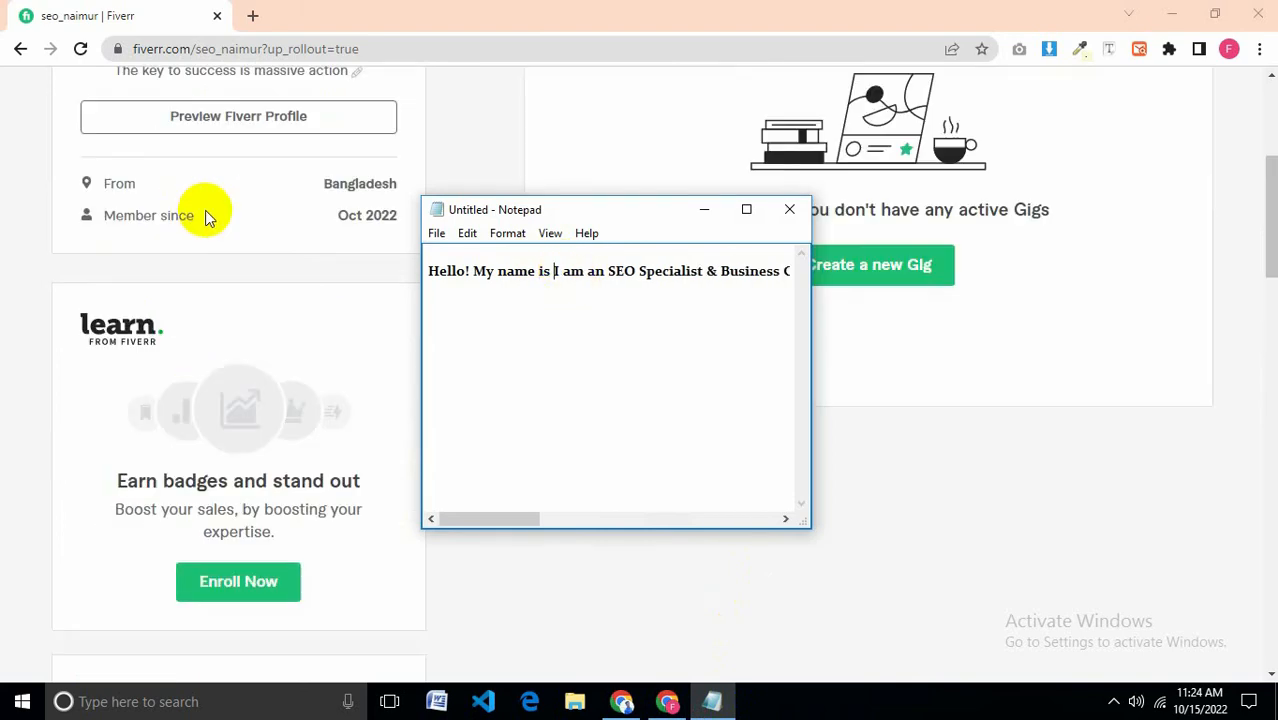
scroll(280, 248, "down", 3)
scroll(307, 258, "down", 1)
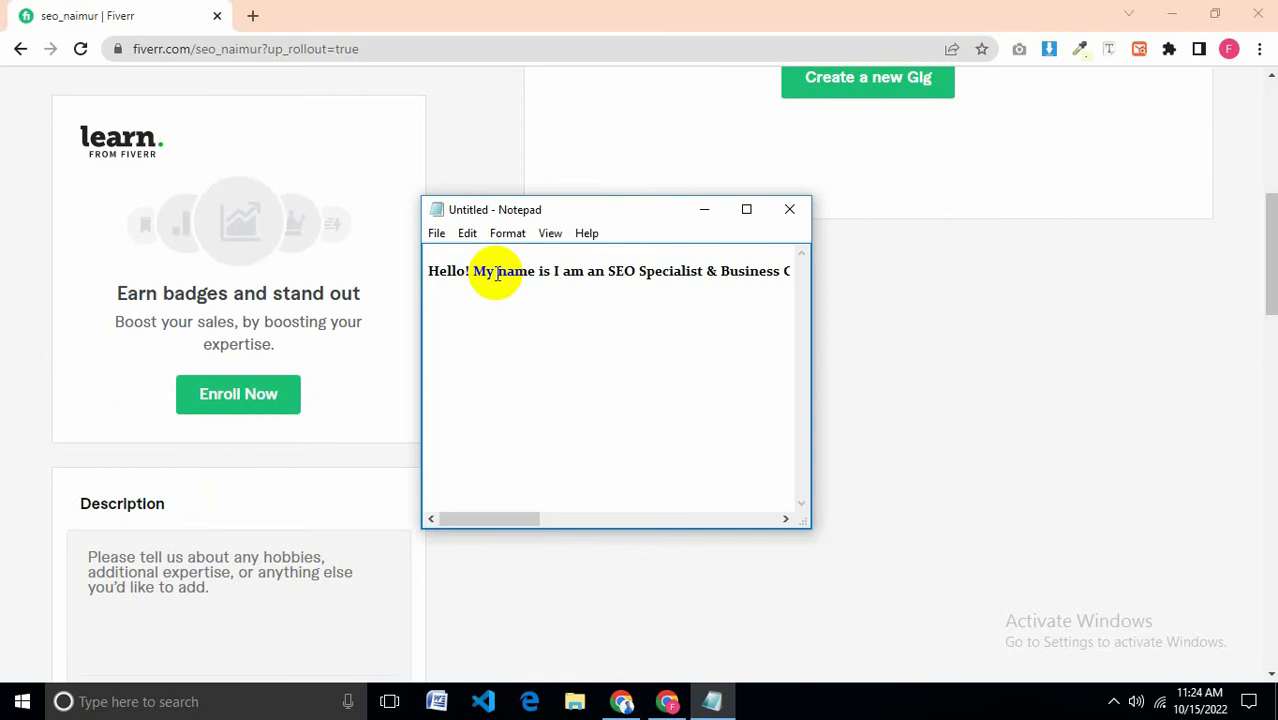
type("Naimur.")
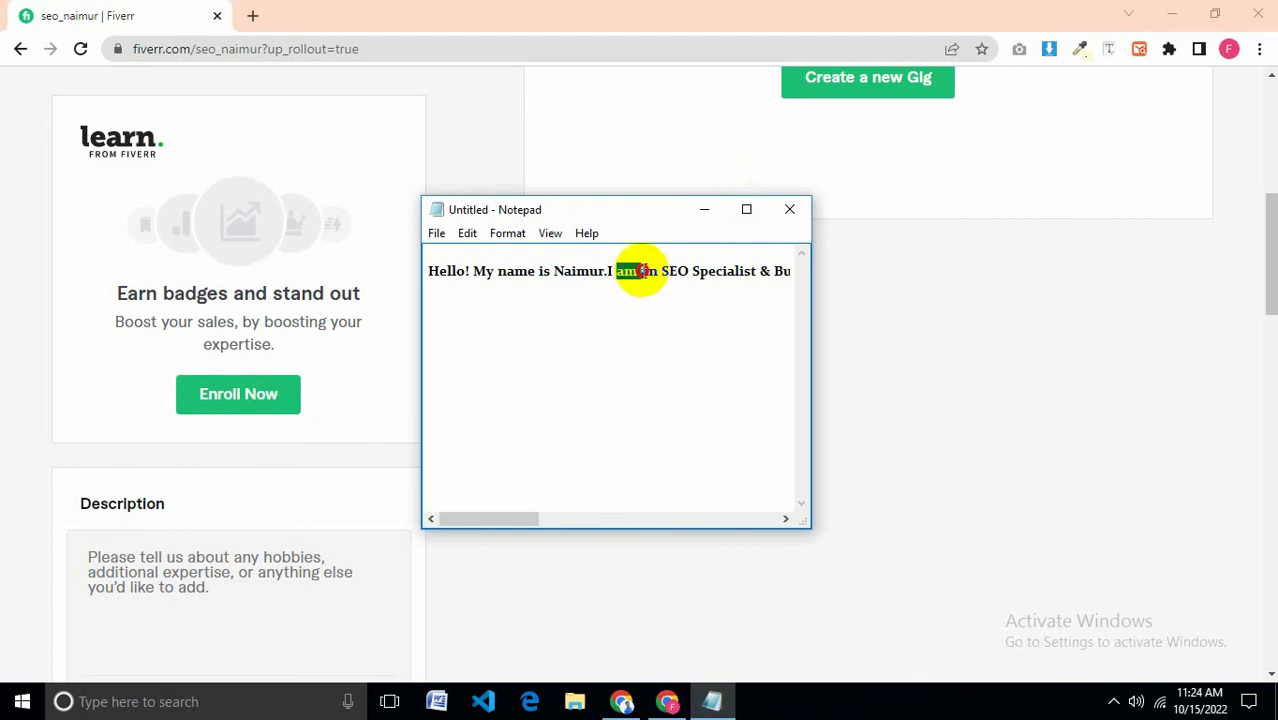
Step: Copy the whole SEO Specialist & Business Consultant introduction from Notepad into the Fiverr profile description and save it
key("ctrl+a")
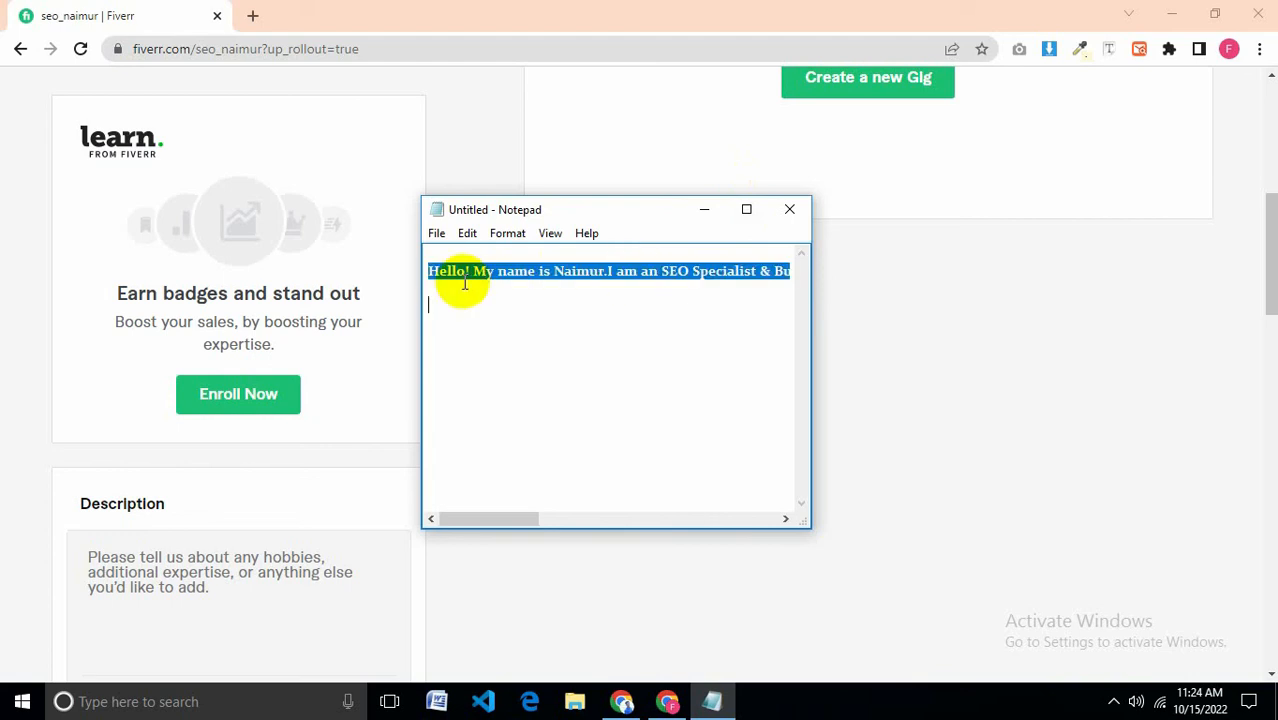
scroll(308, 330, "up", 1)
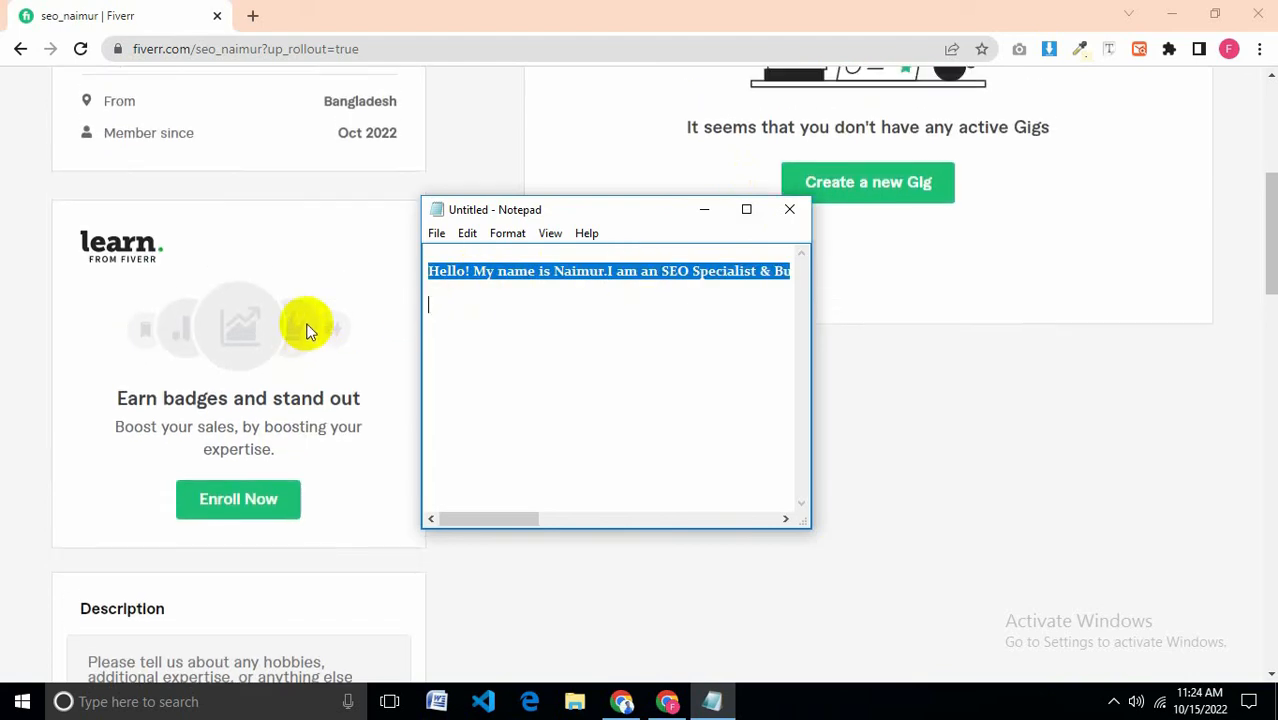
scroll(295, 331, "down", 3)
scroll(295, 331, "down", 1)
left_click(231, 289)
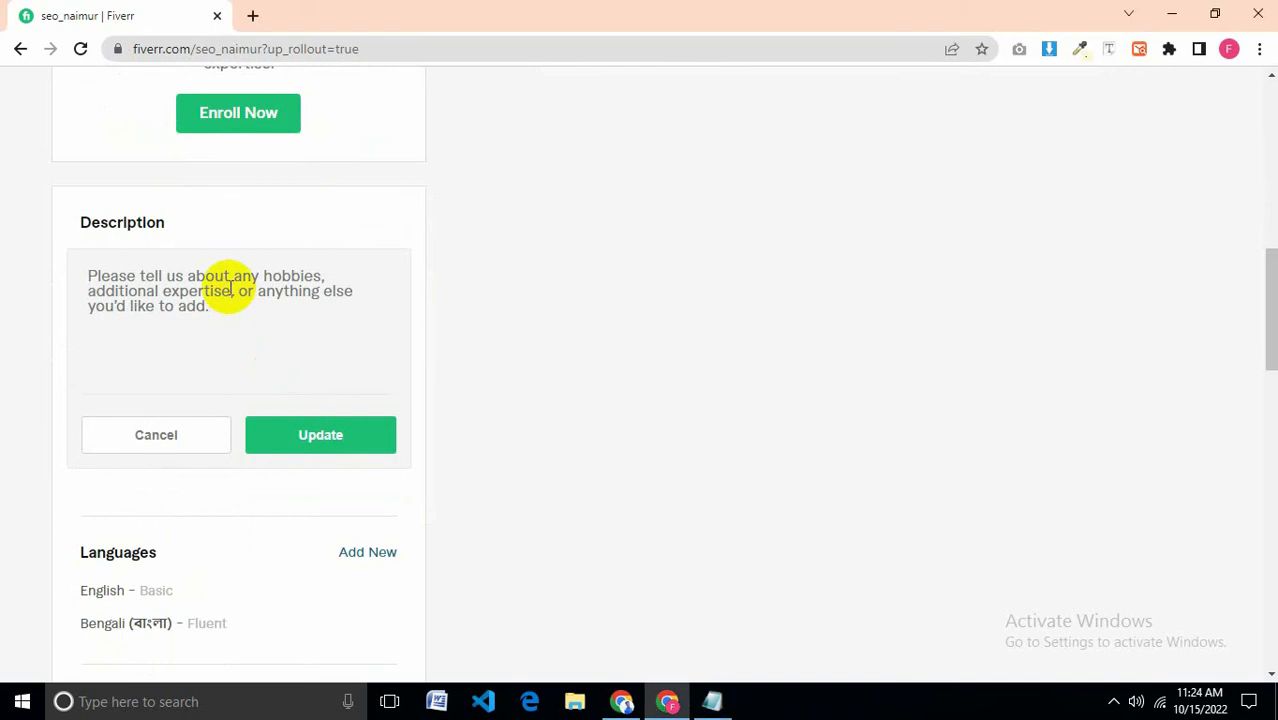
type("Hello! My name is Naimur.I am an SEO Specialist & Business Consultant with over 5 years of experience. Anything SEO or Social Media related, I'm your guy! Feel free to get in touch! :)")
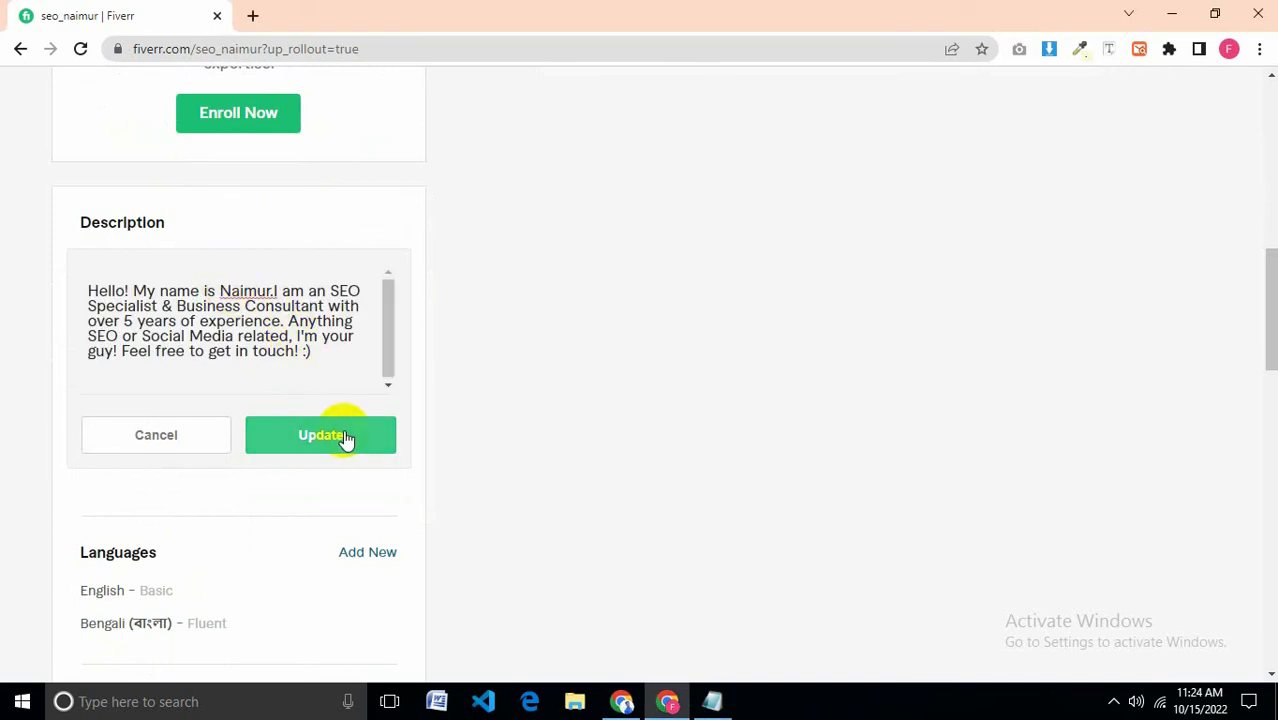
left_click(343, 437)
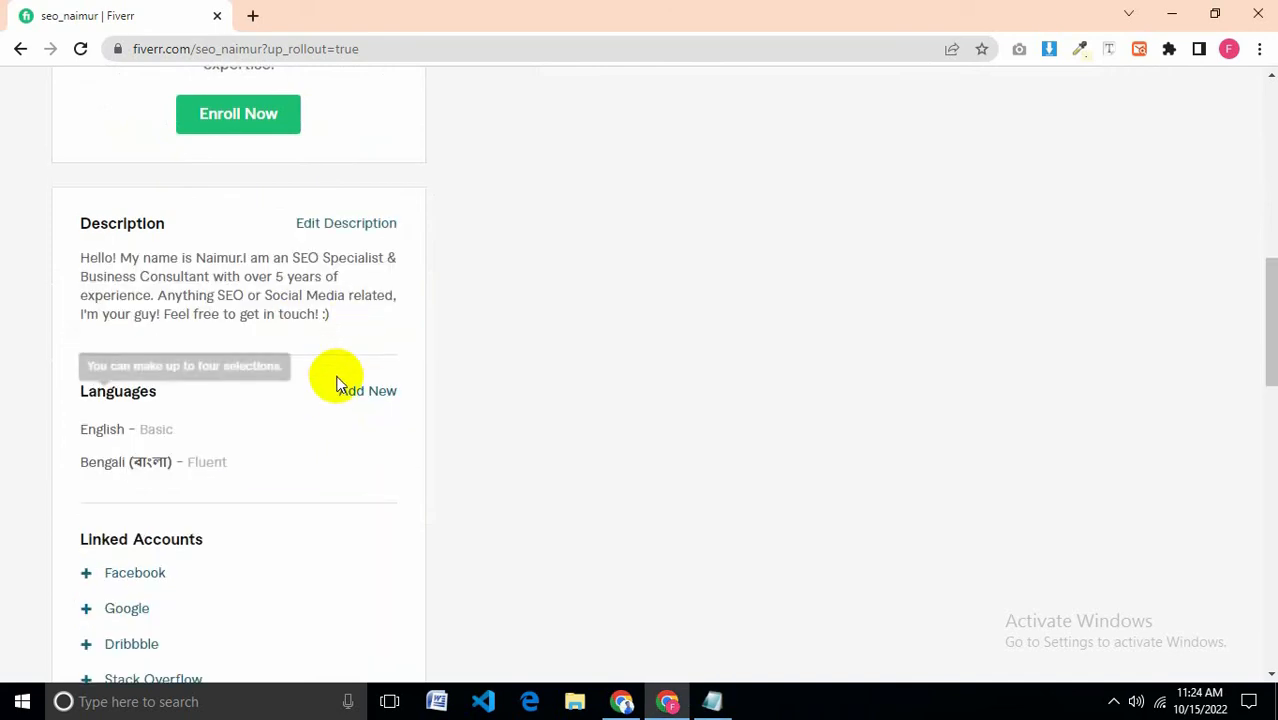
Step: Review the profile's one-line story, description, languages and linked accounts sections
scroll(340, 375, "up", 9)
scroll(342, 371, "down", 2)
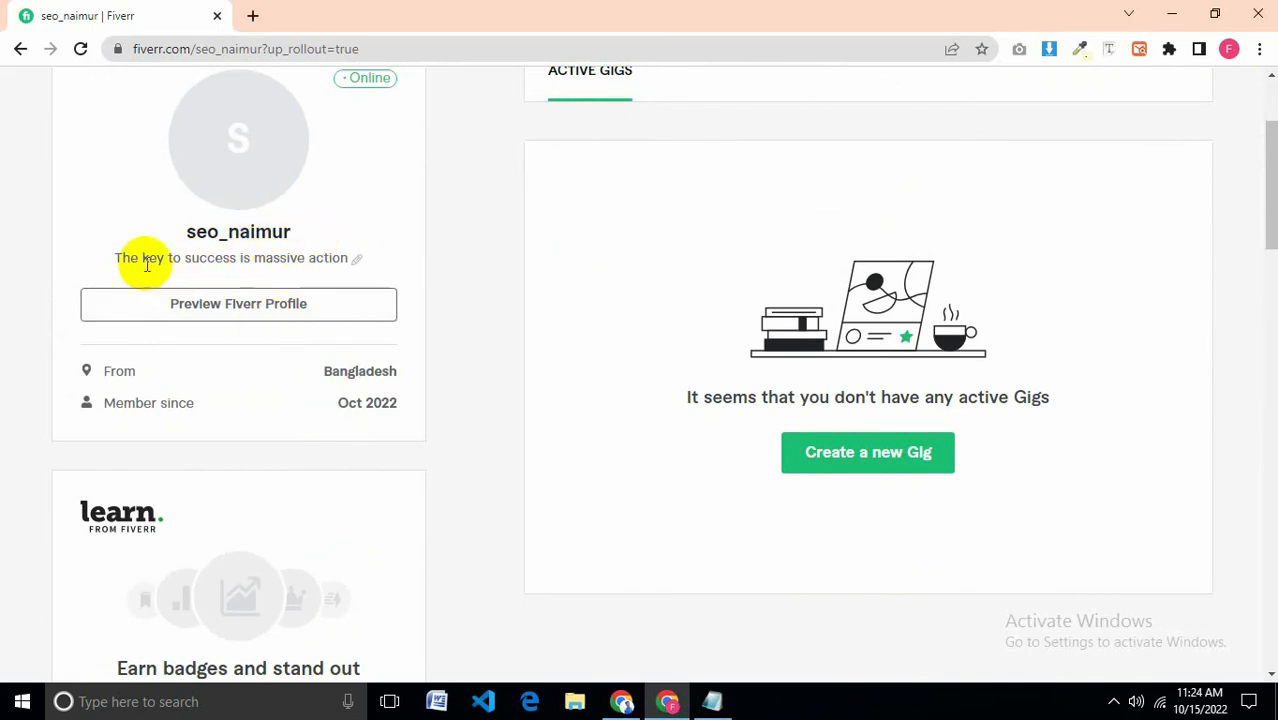
scroll(320, 400, "down", 5)
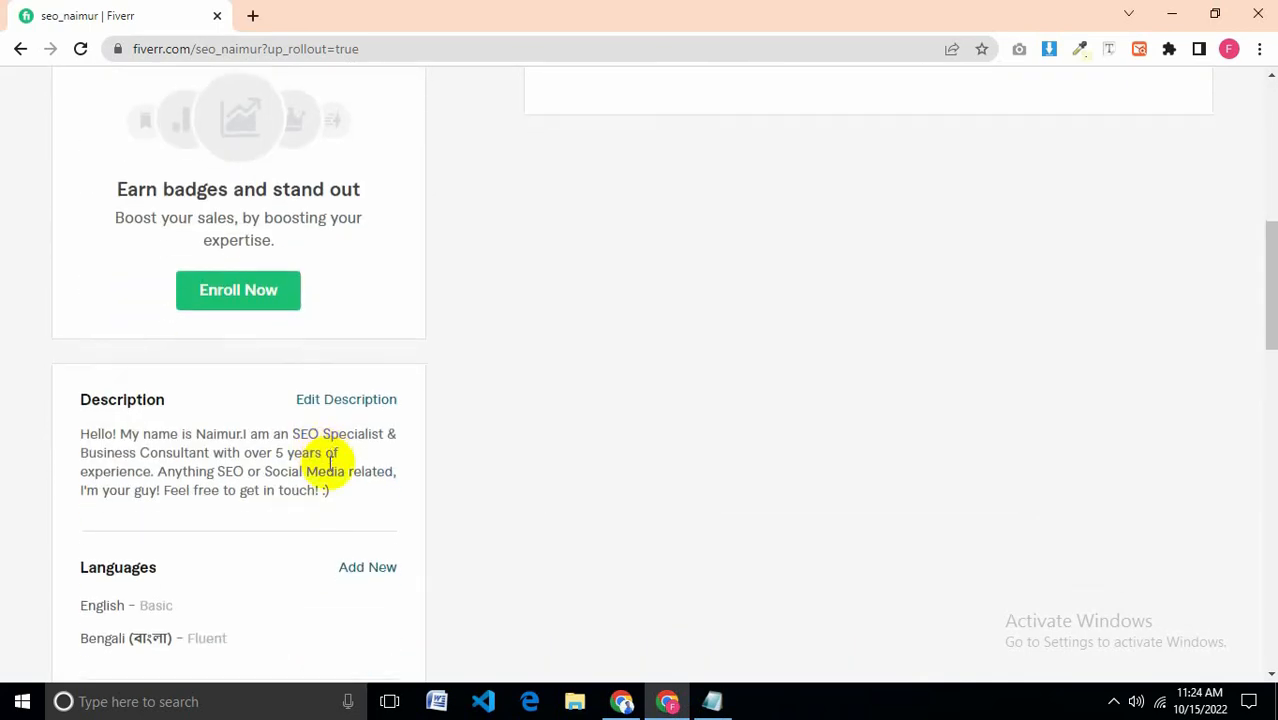
scroll(330, 462, "down", 1)
scroll(260, 415, "down", 2)
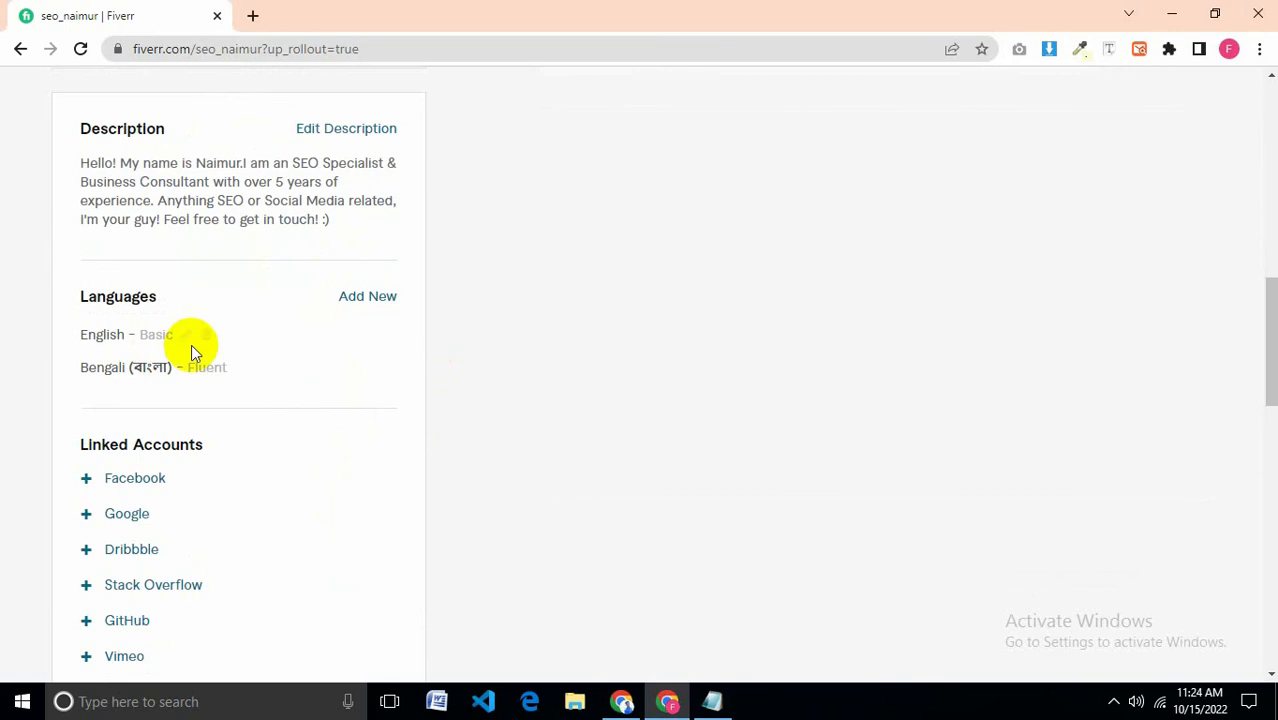
scroll(220, 391, "down", 2)
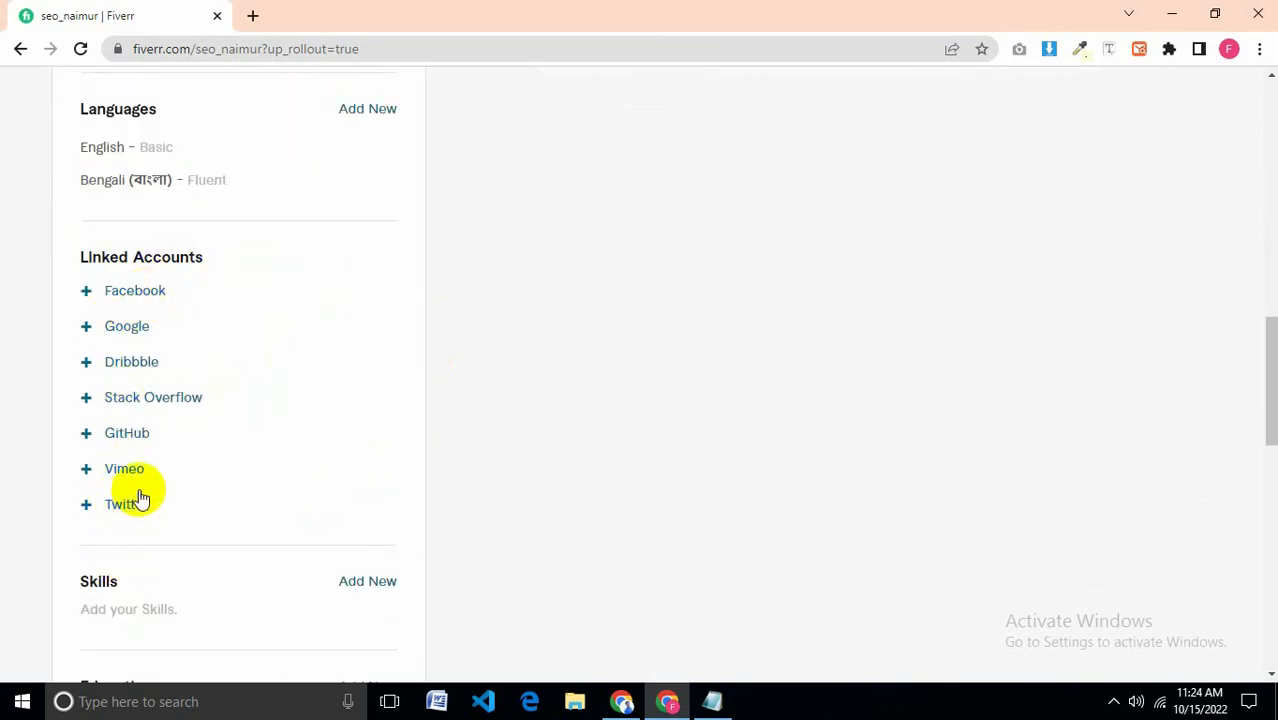
Step: Add Lead generation to the profile's skills with the experience level Expert
scroll(150, 460, "down", 2)
scroll(205, 390, "down", 1)
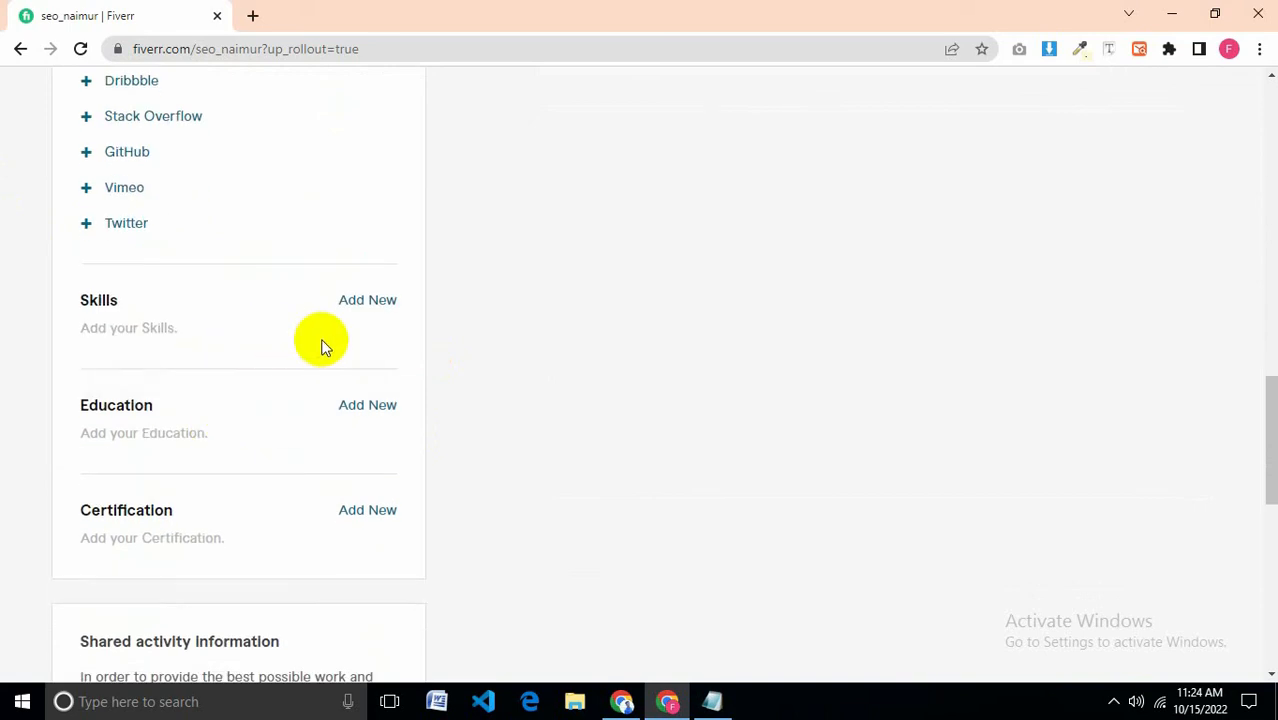
left_click(374, 310)
type("Lead ge")
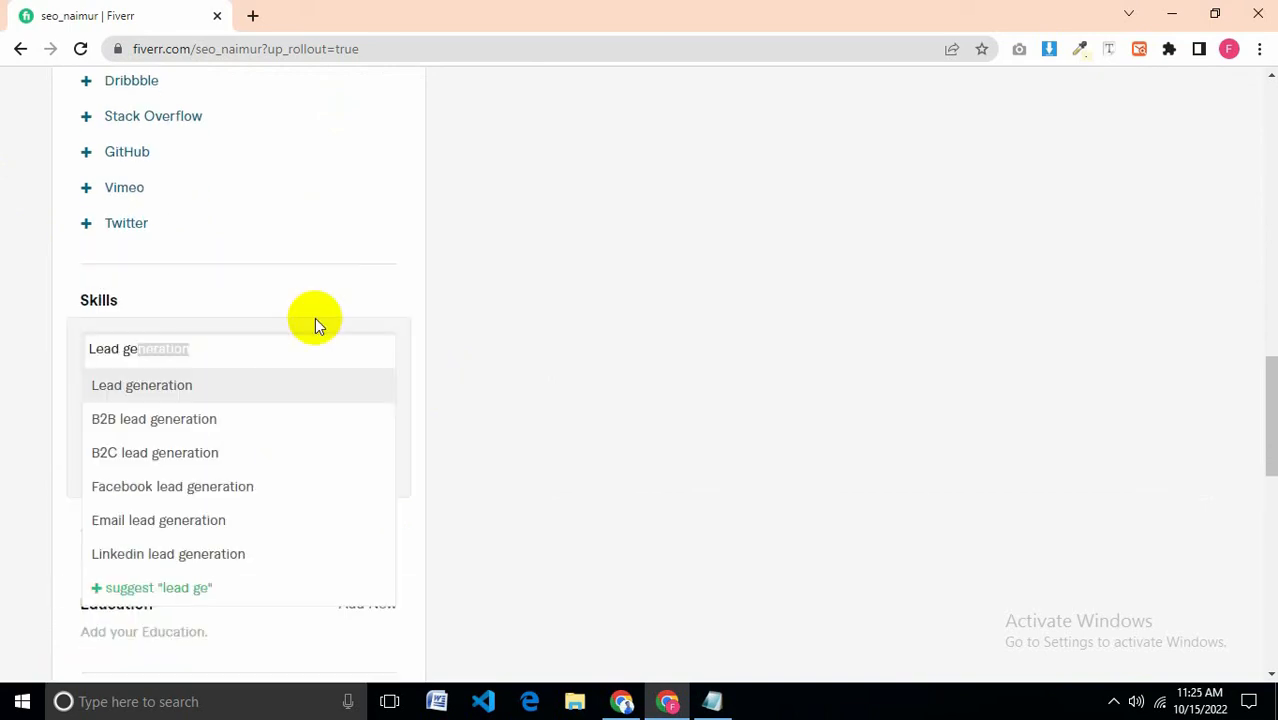
left_click(235, 392)
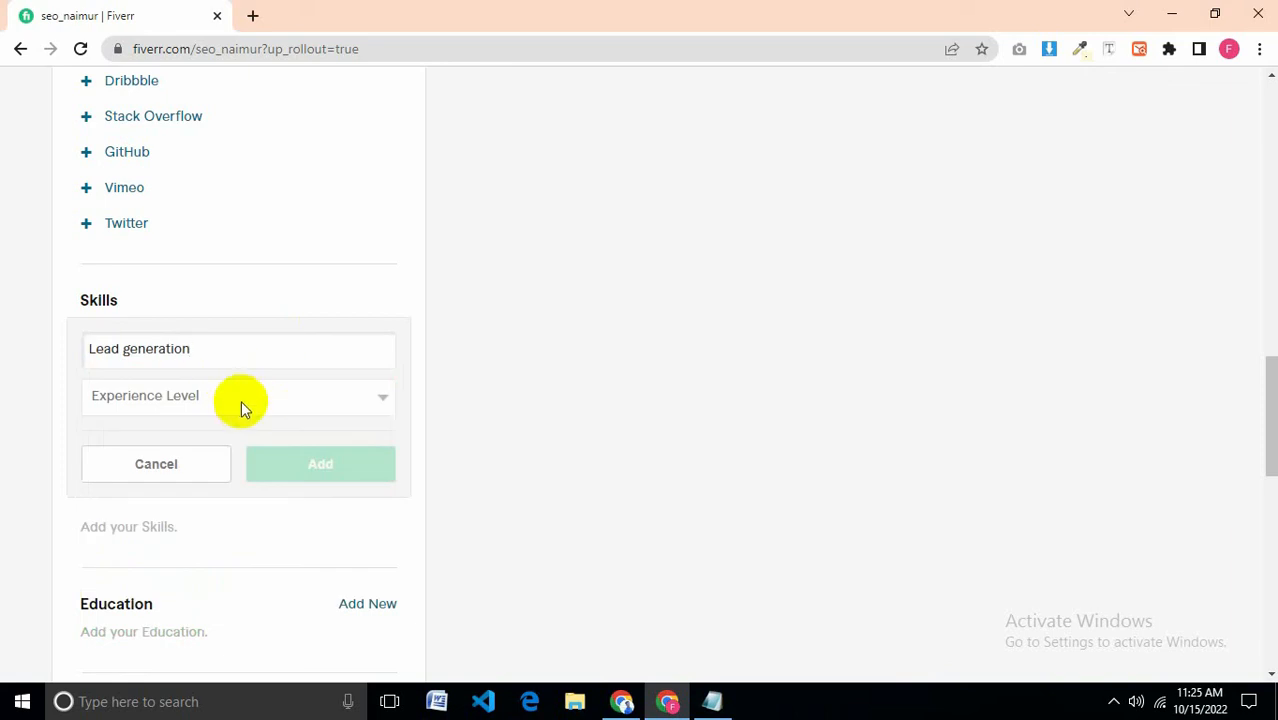
left_click(241, 400)
left_click(172, 457)
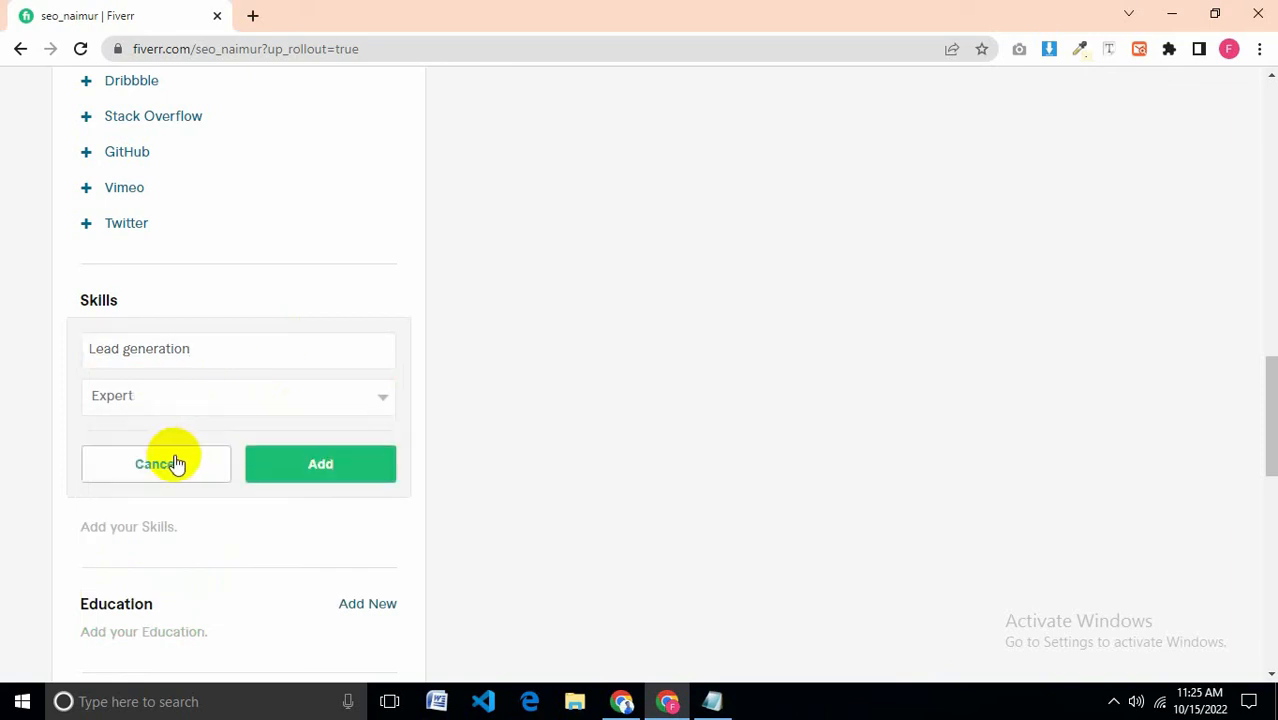
left_click(320, 470)
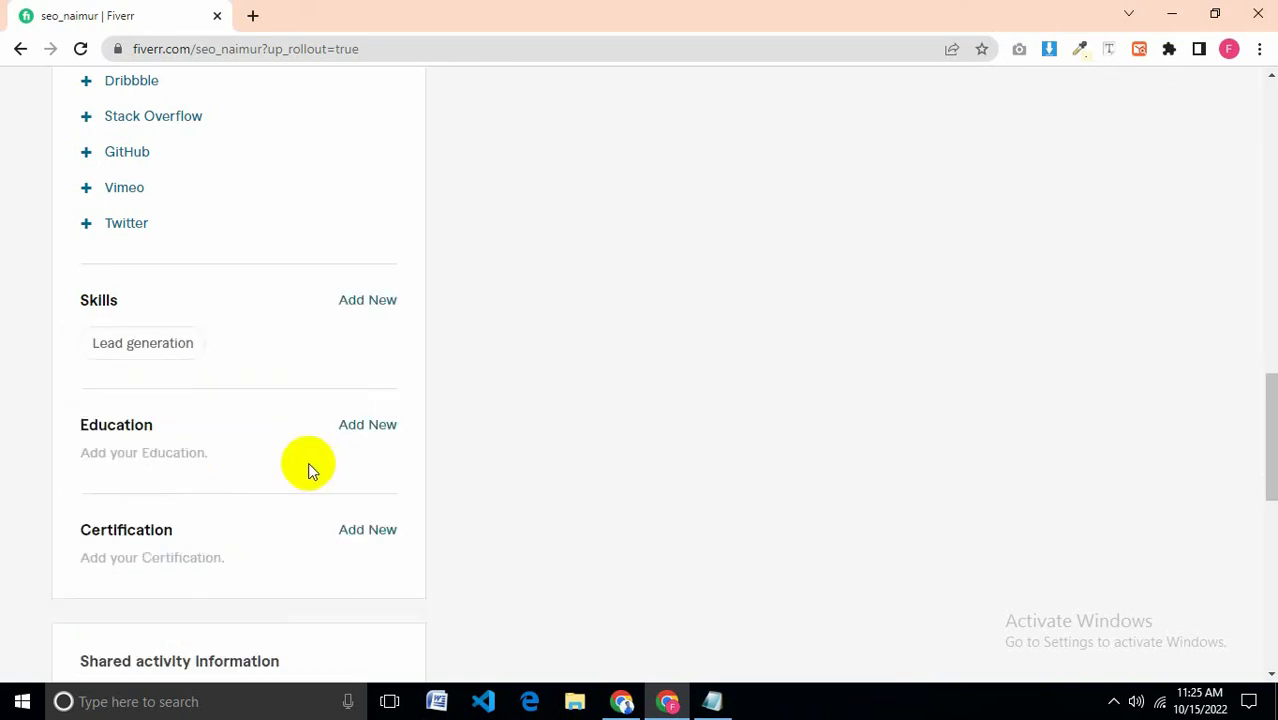
Step: Add WordPress to the profile's skills with the experience level Intermediate, and open another new skill entry
left_click(362, 300)
type("w")
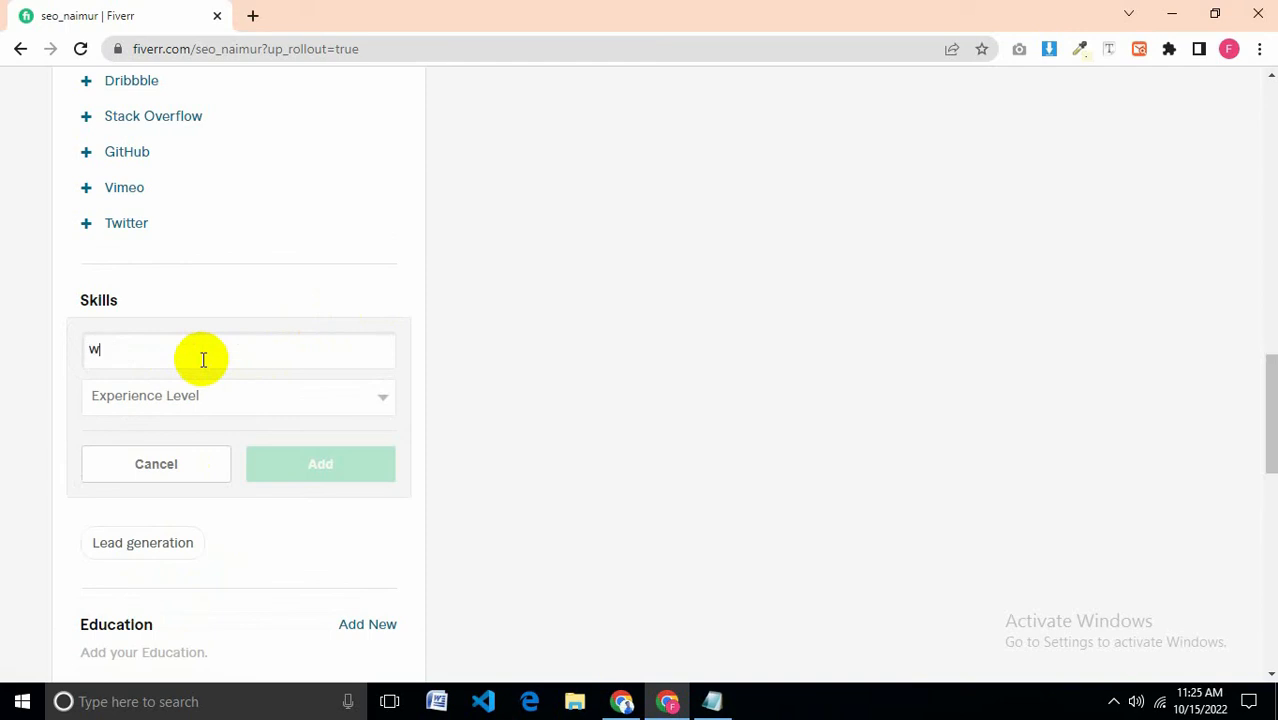
type("ordpres")
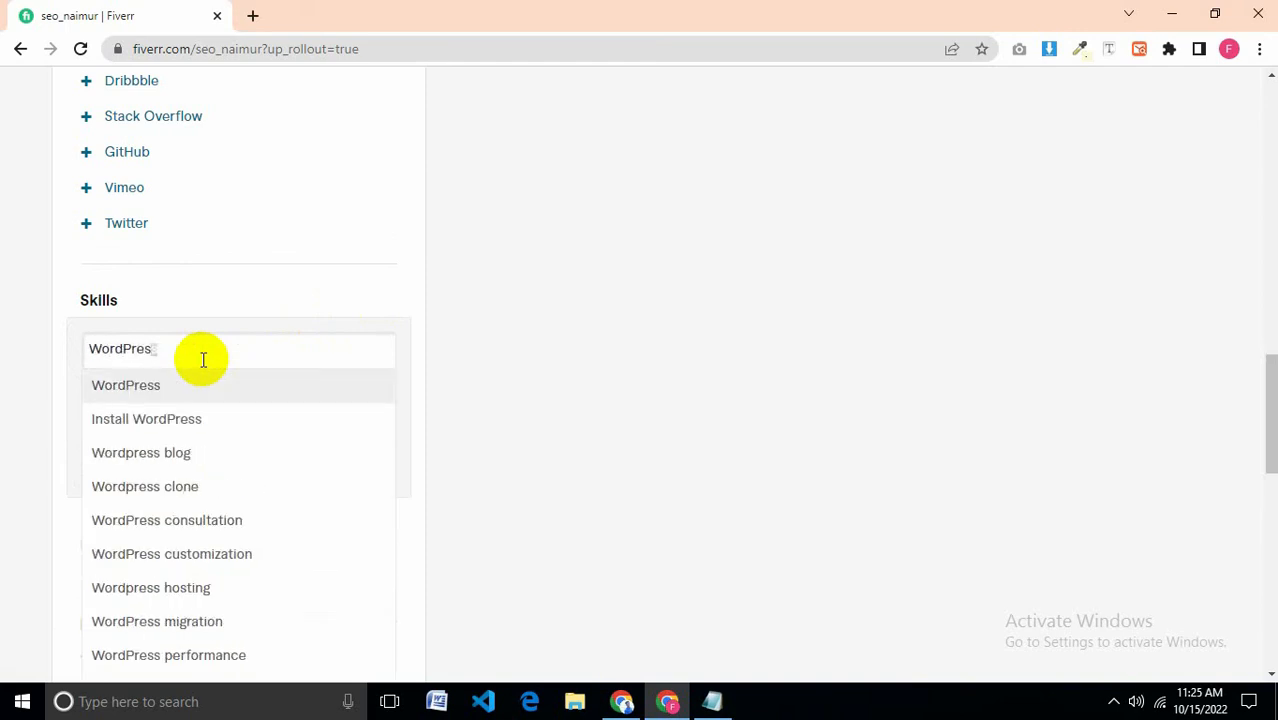
left_click(217, 393)
left_click(212, 395)
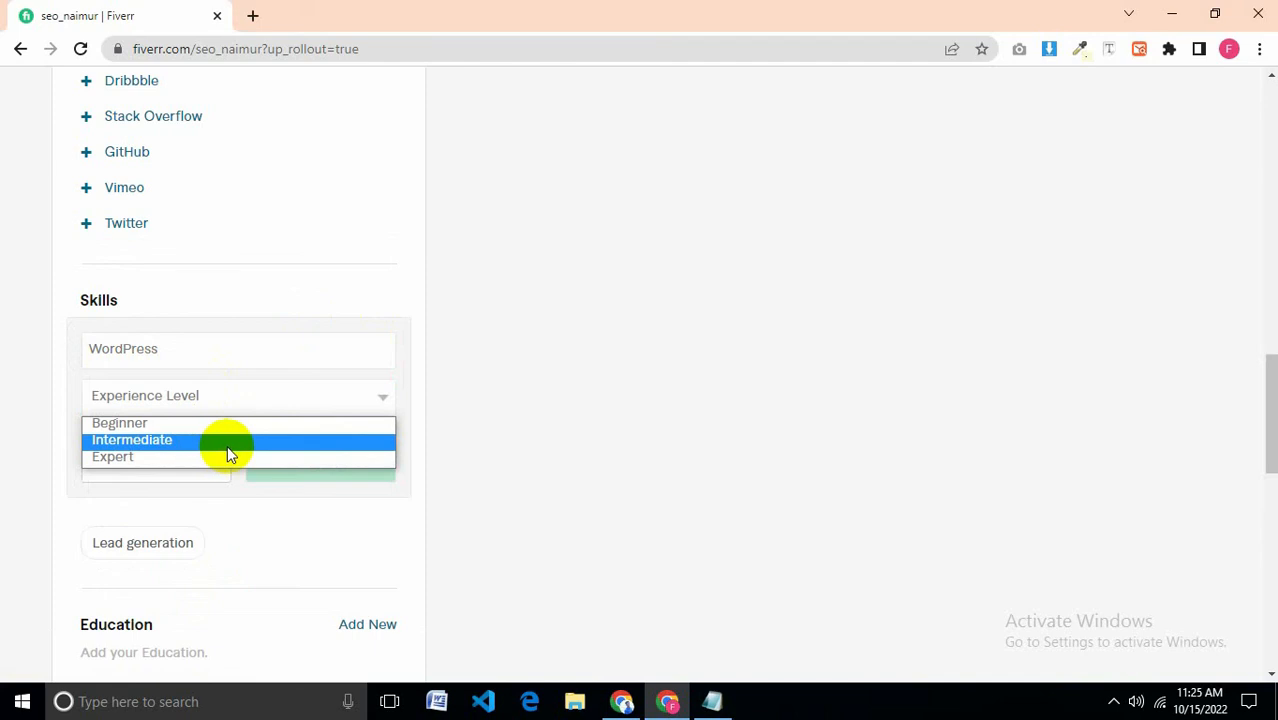
left_click(227, 442)
left_click(320, 466)
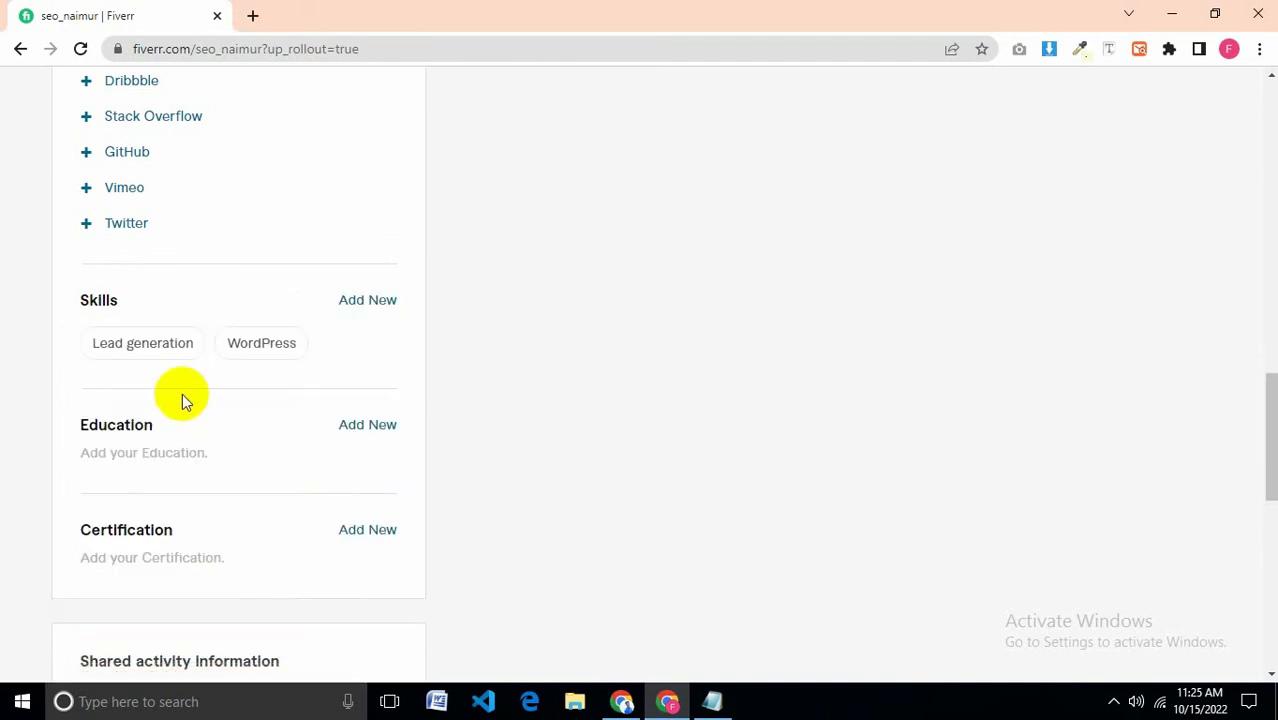
left_click(371, 302)
type("d")
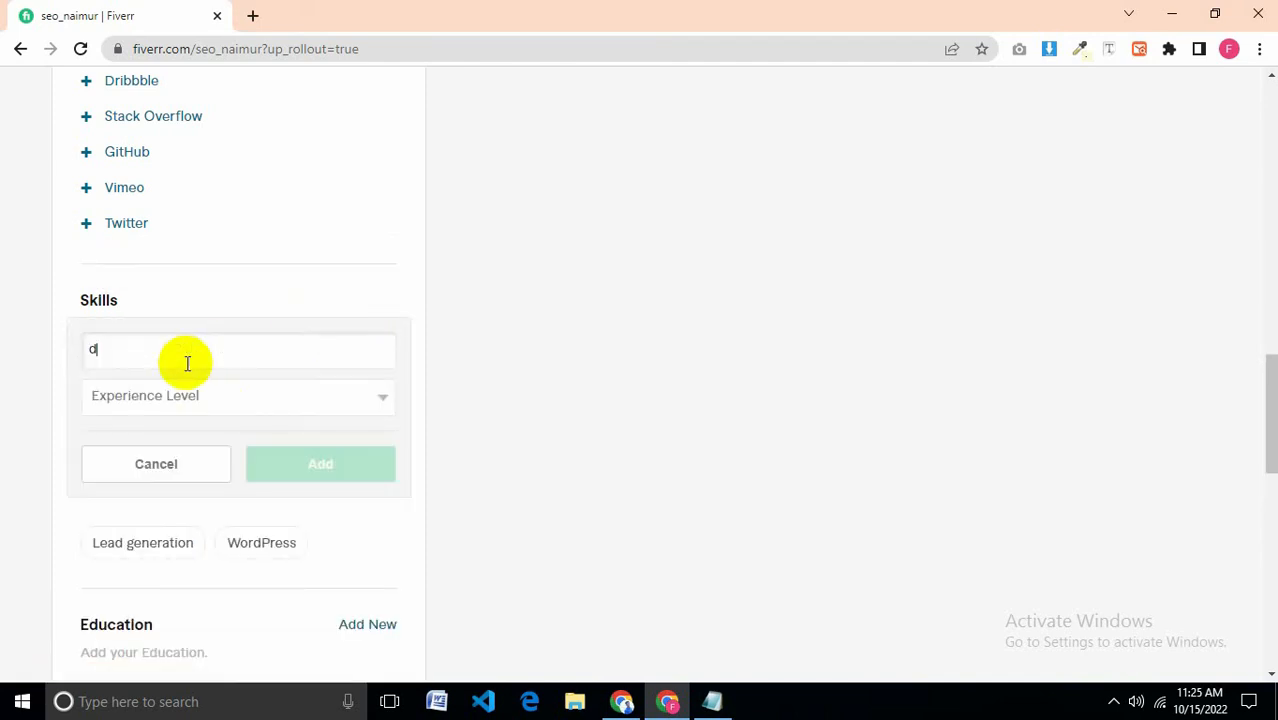
type("ifit")
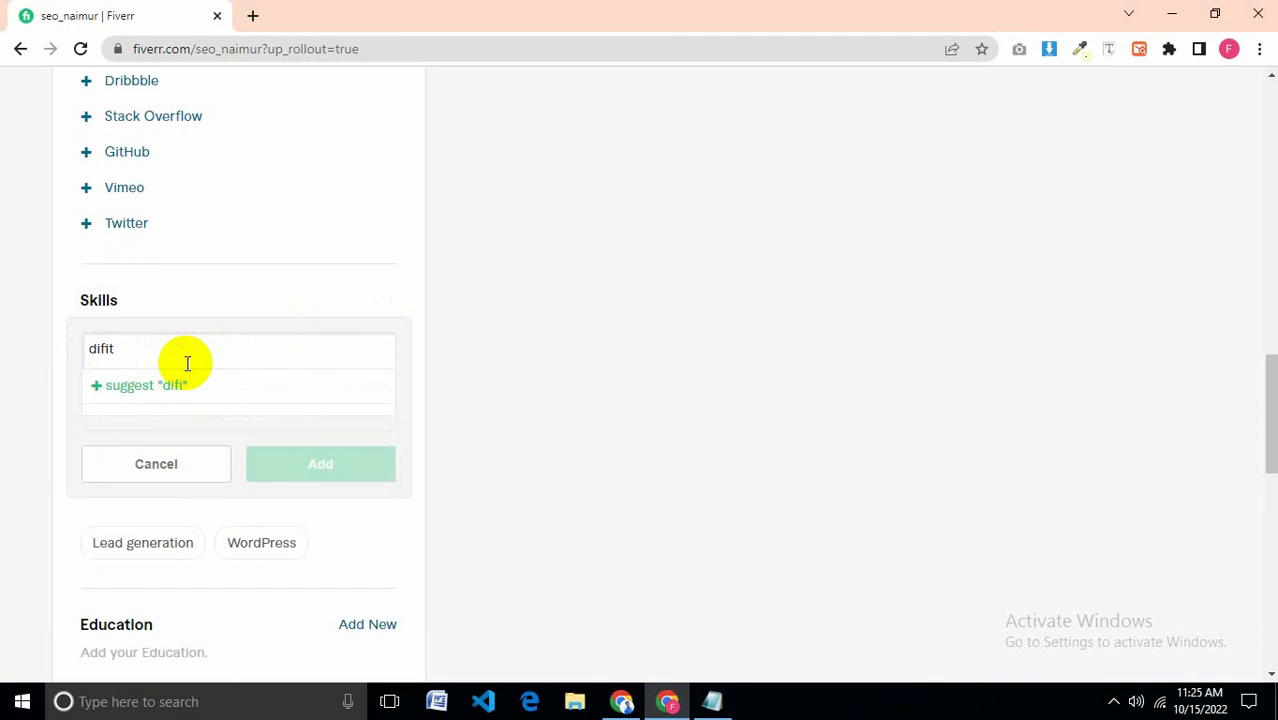
key("BackSpace")
key("BackSpace")
key("BackSpace")
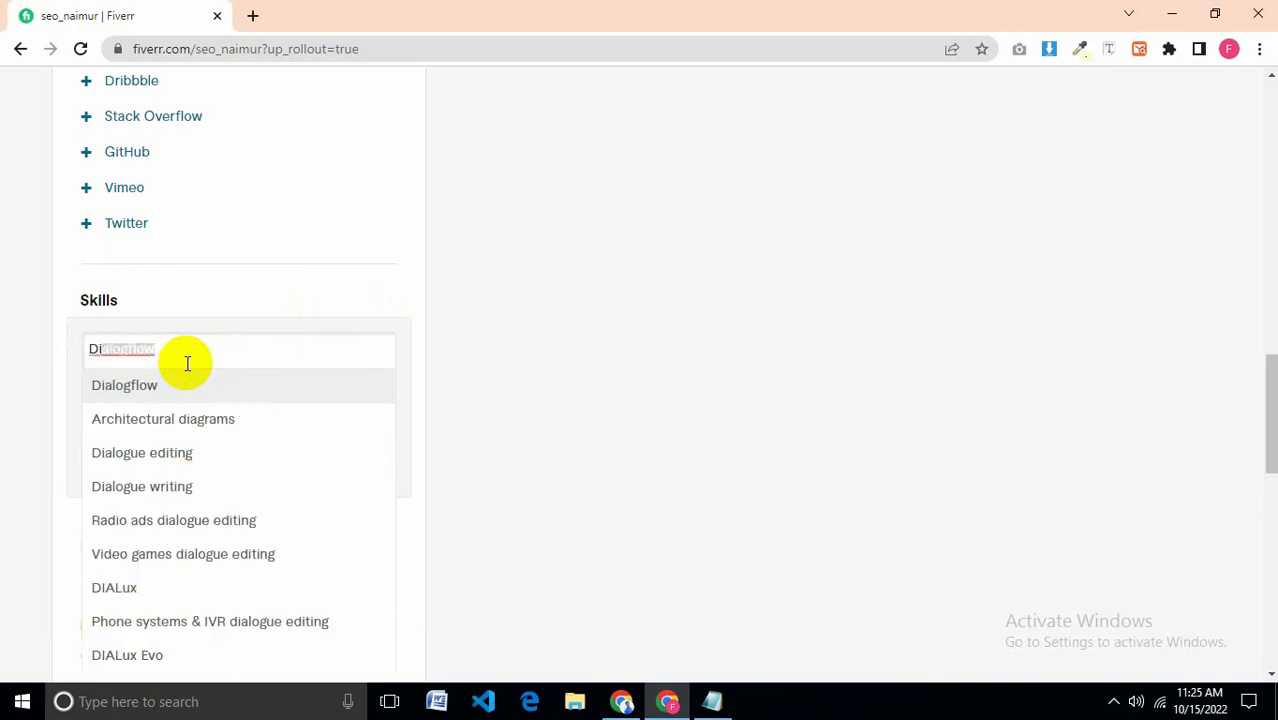
type("f")
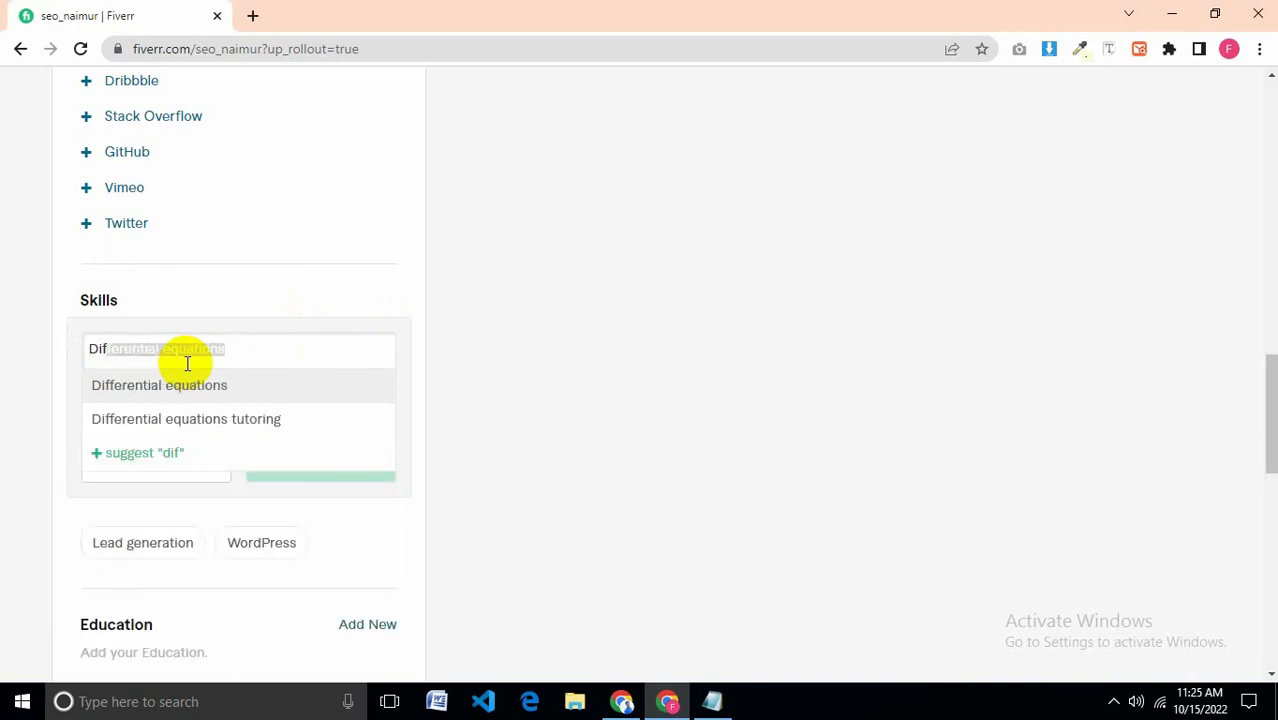
key("BackSpace")
key("BackSpace")
key("BackSpace")
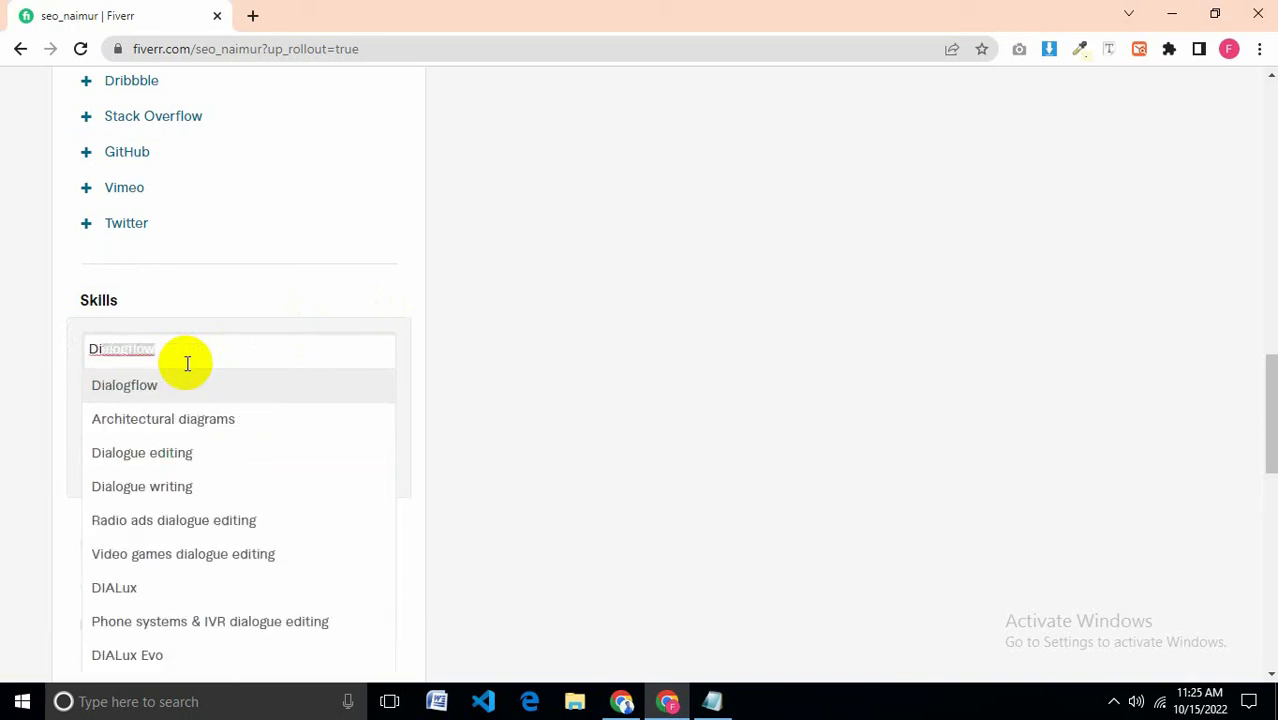
Step: Enter SEO as the new skill, set its experience level to Expert and add it to the profile
type("s")
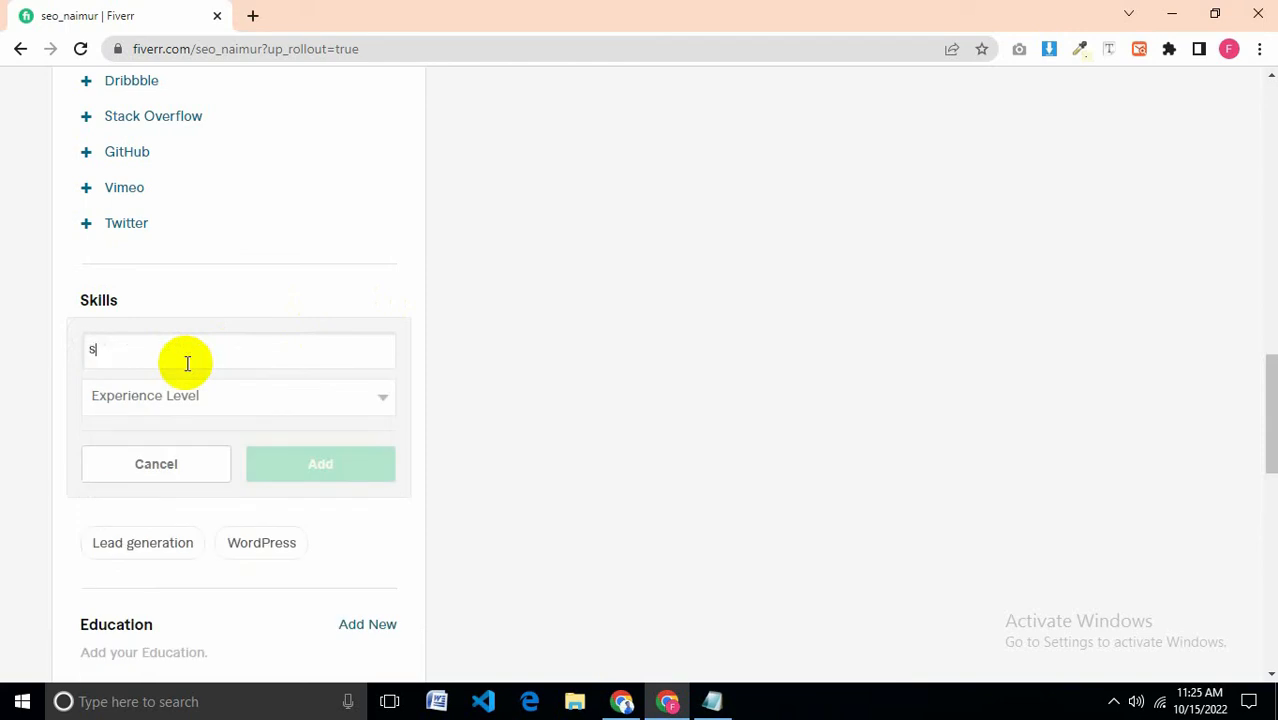
type("eo")
left_click(188, 389)
left_click(232, 398)
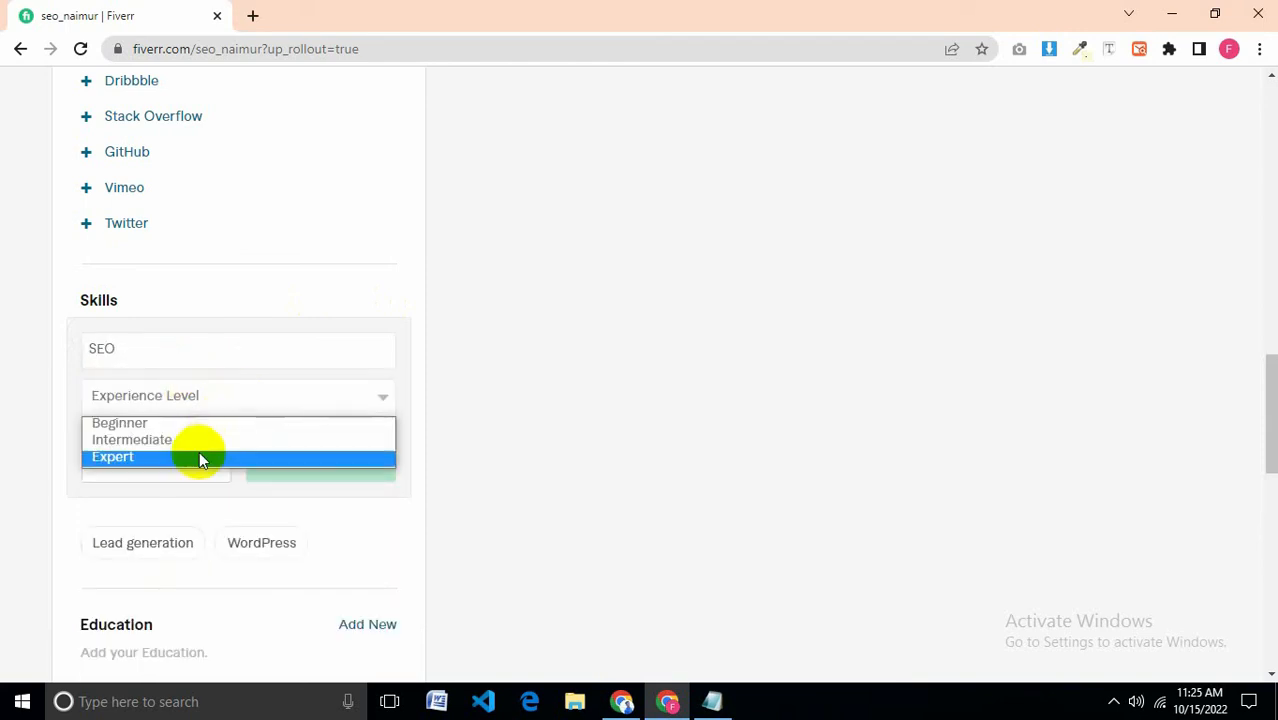
left_click(230, 456)
left_click(314, 466)
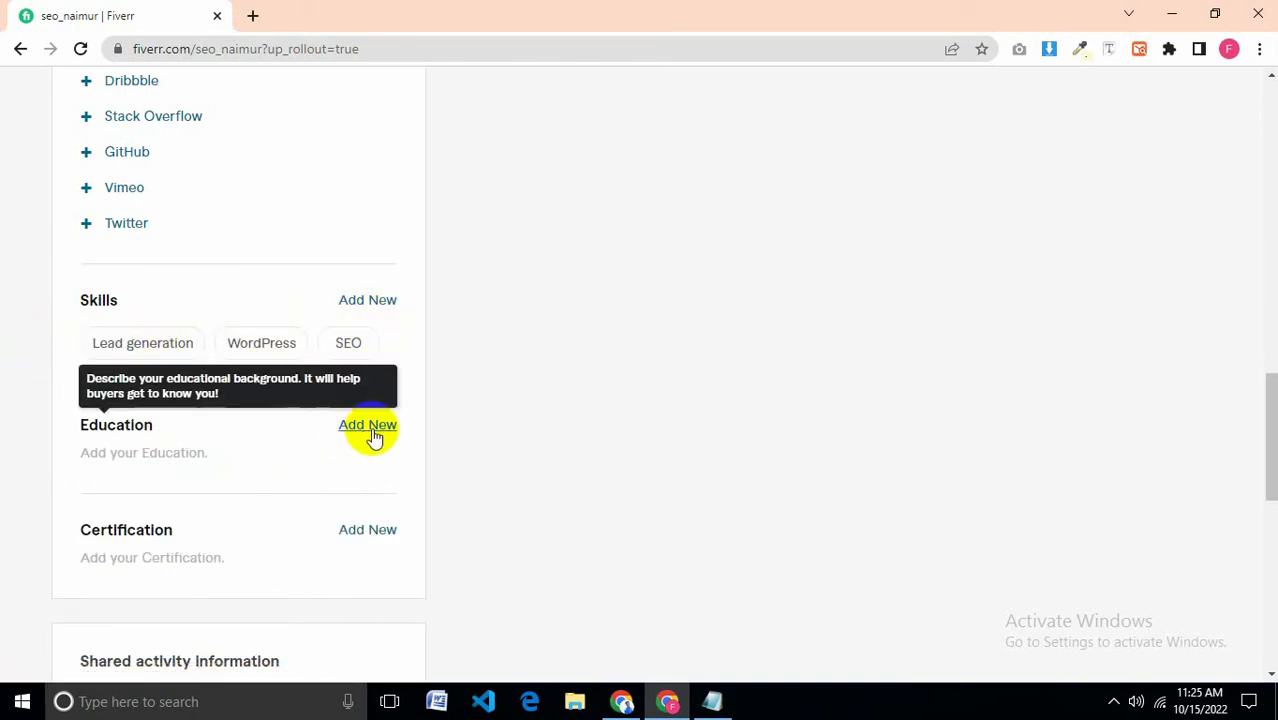
Step: Upload the image Untitled design (6) from the Downloads folder as the profile picture
scroll(372, 437, "down", 3)
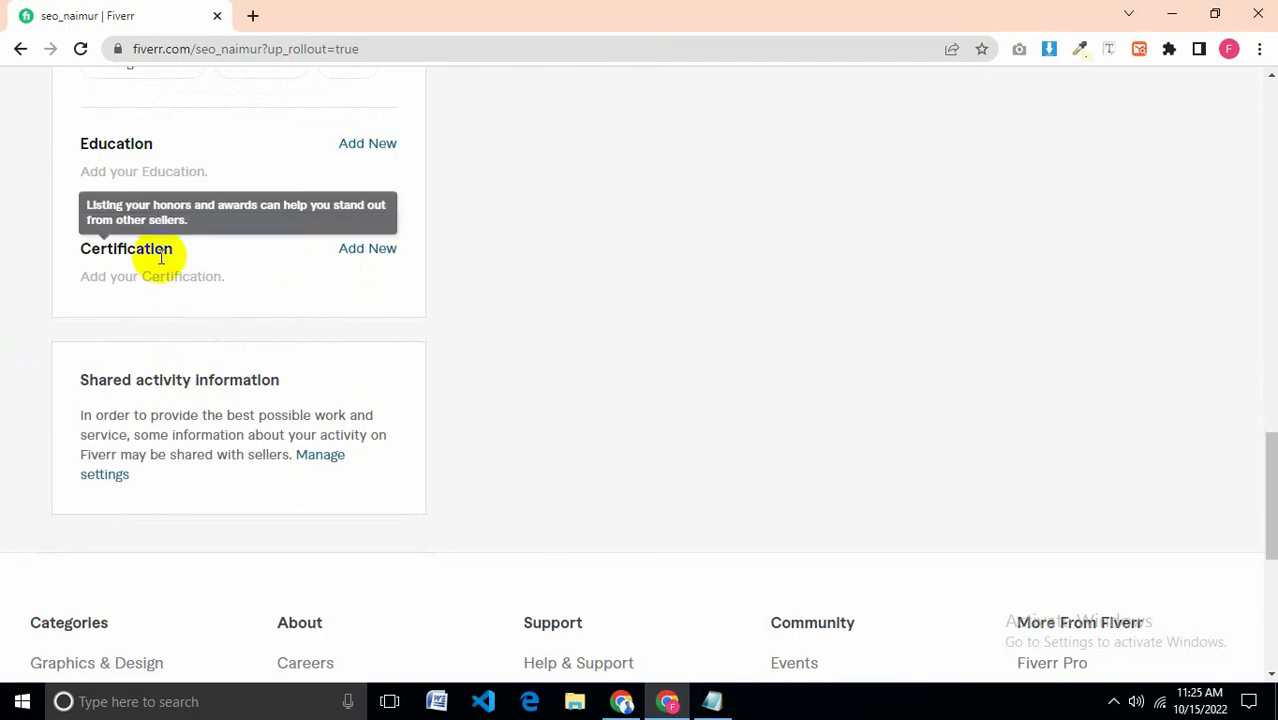
scroll(340, 403, "up", 2)
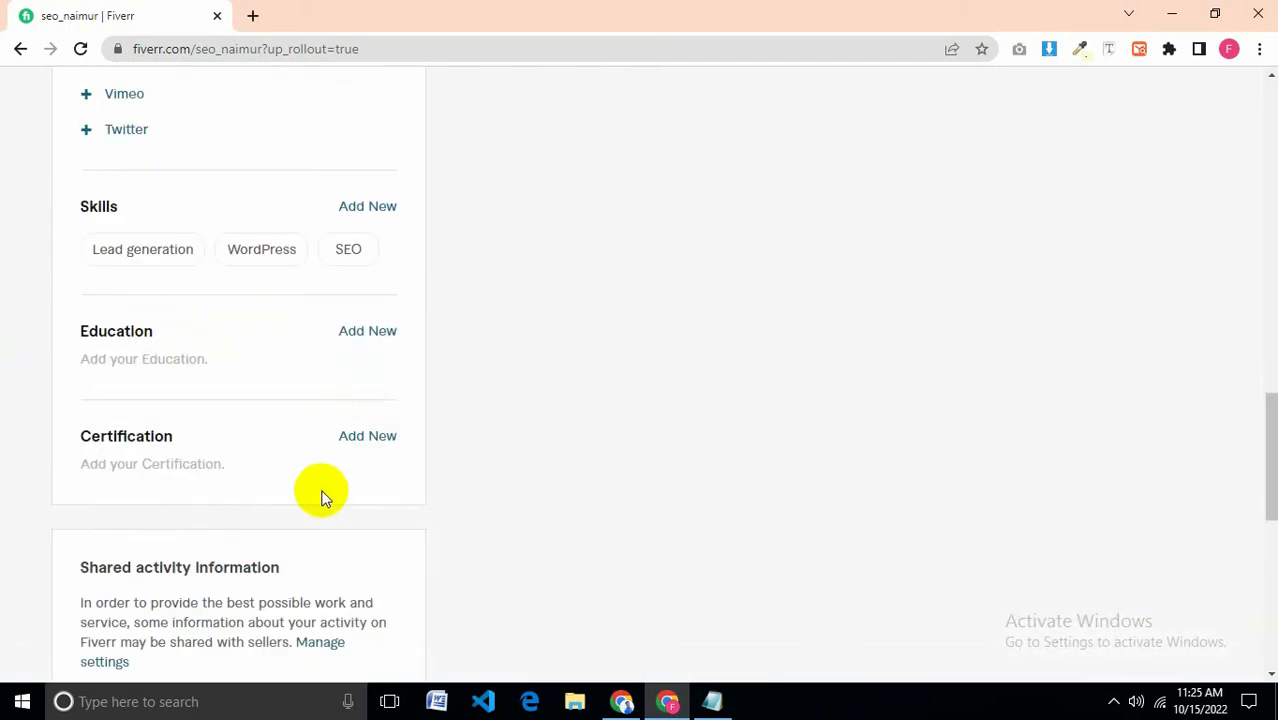
scroll(362, 442, "up", 10)
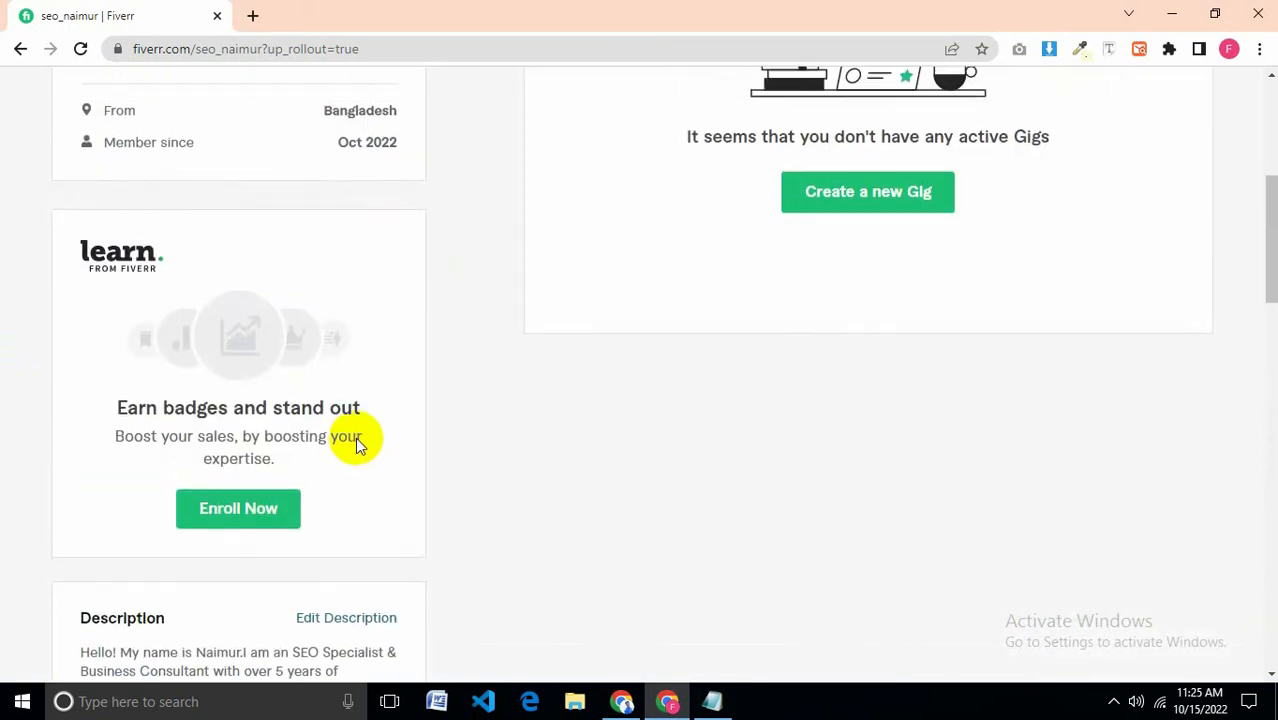
scroll(355, 437, "up", 5)
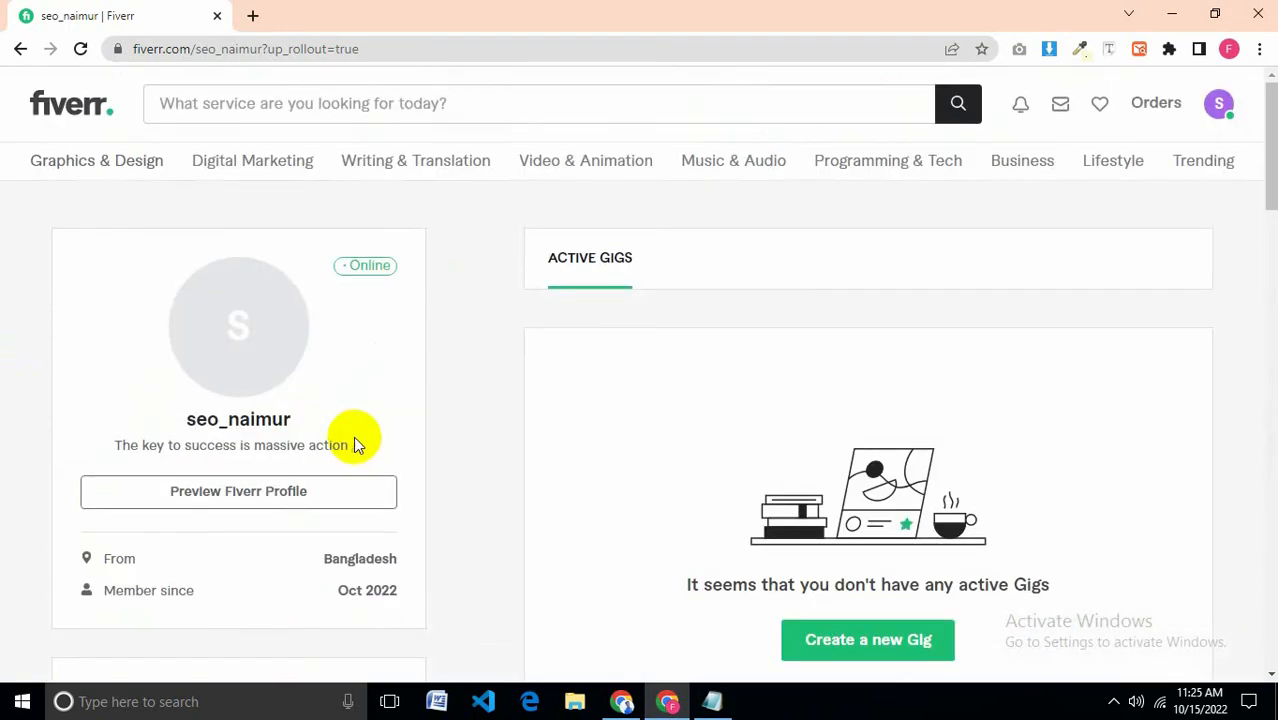
left_click(268, 354)
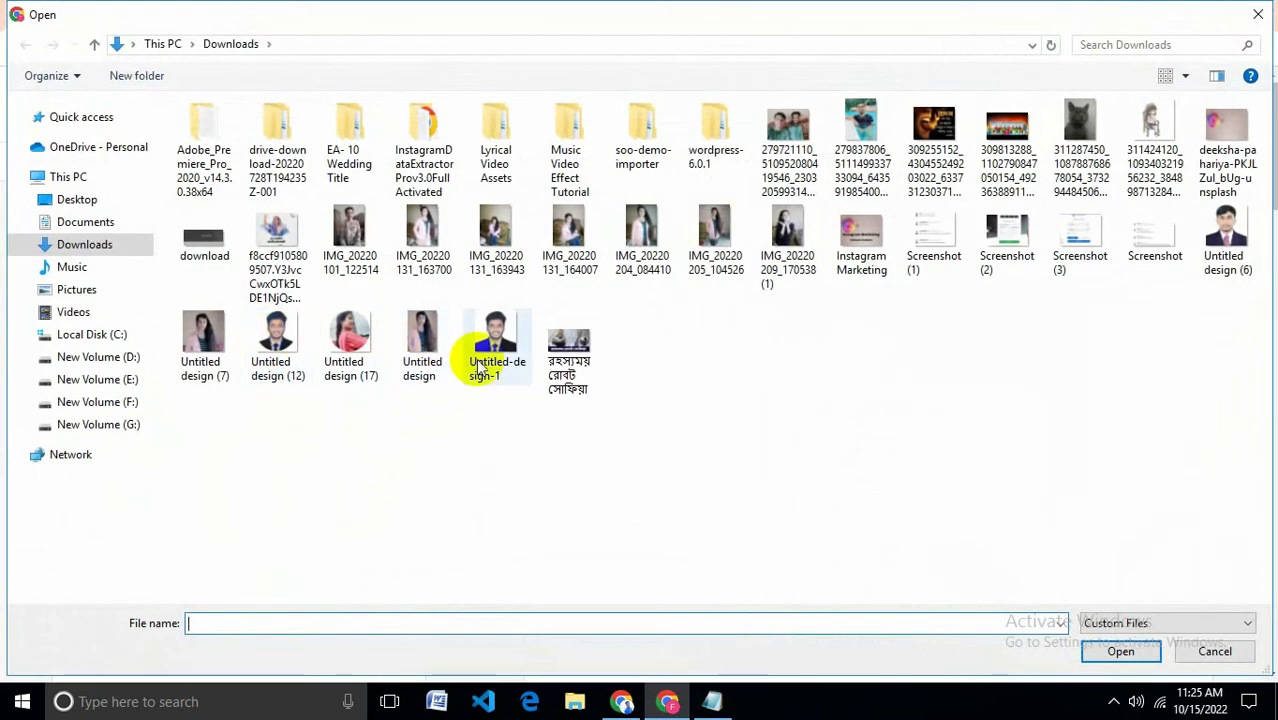
left_click(1225, 245)
left_click(1122, 652)
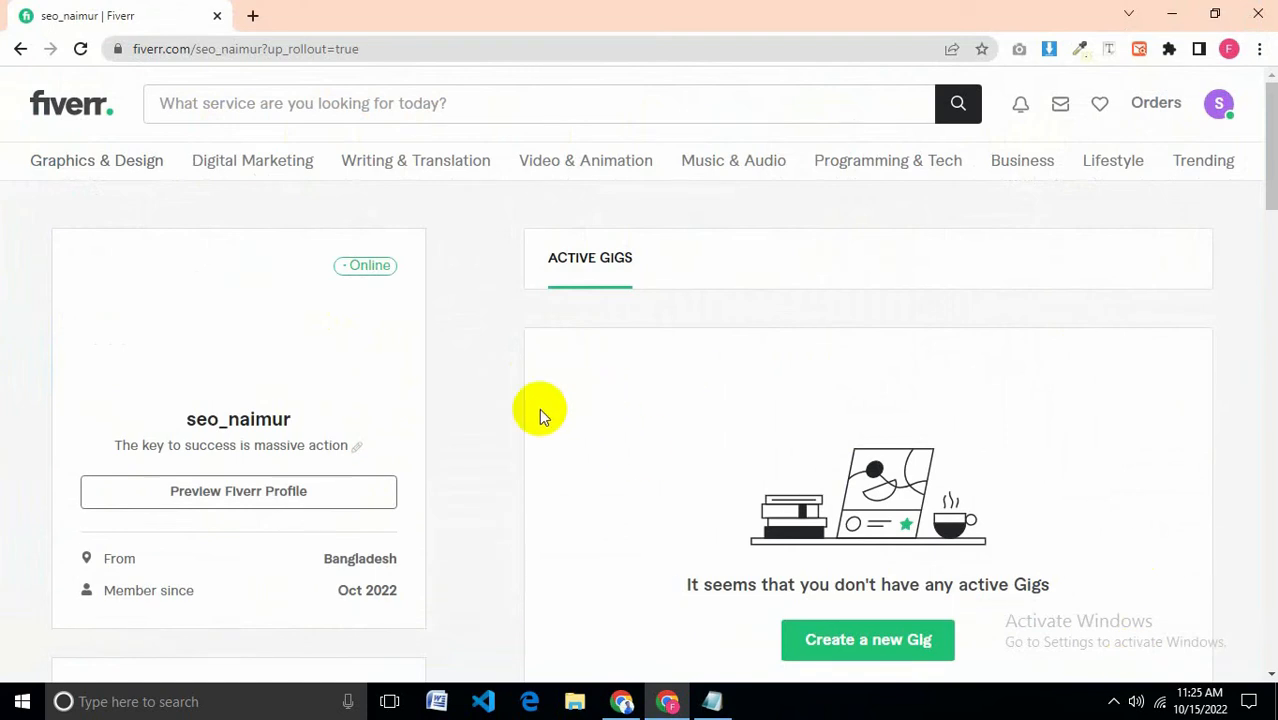
Step: Review the whole profile page, from the picture and one-line story through the description, languages, linked accounts and skills
scroll(562, 440, "down", 3)
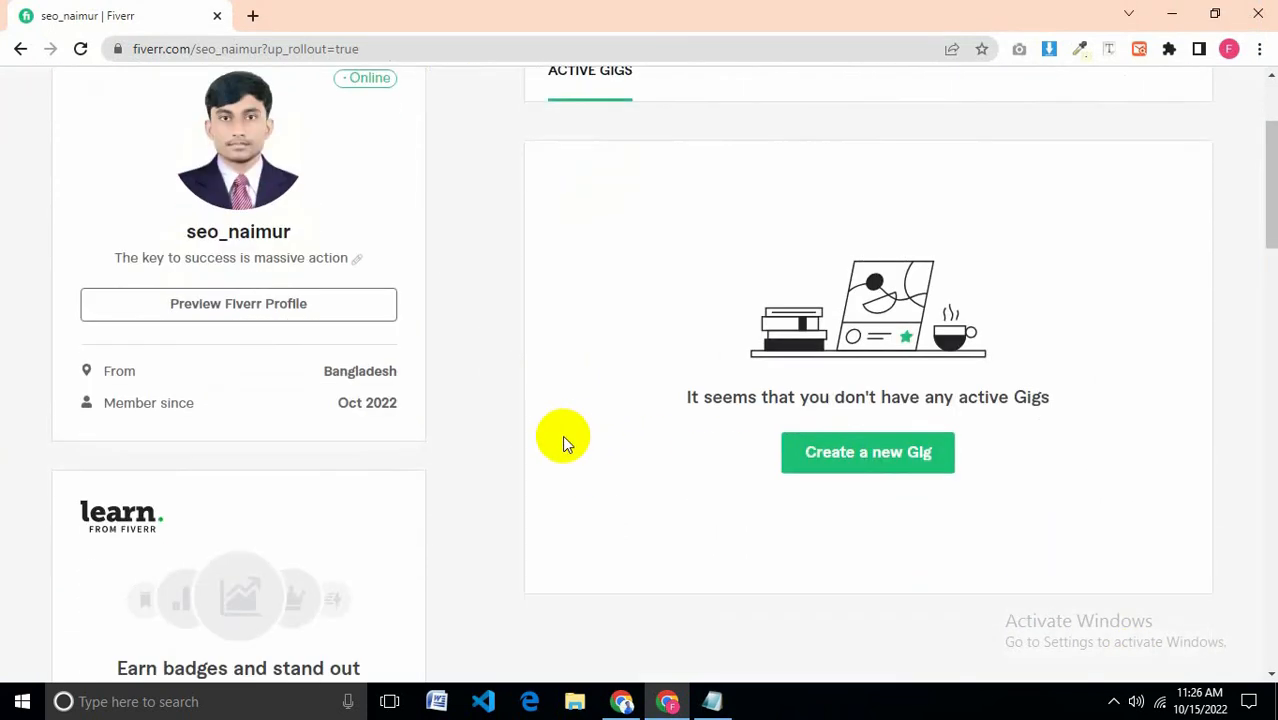
scroll(575, 435, "up", 3)
scroll(580, 430, "down", 15)
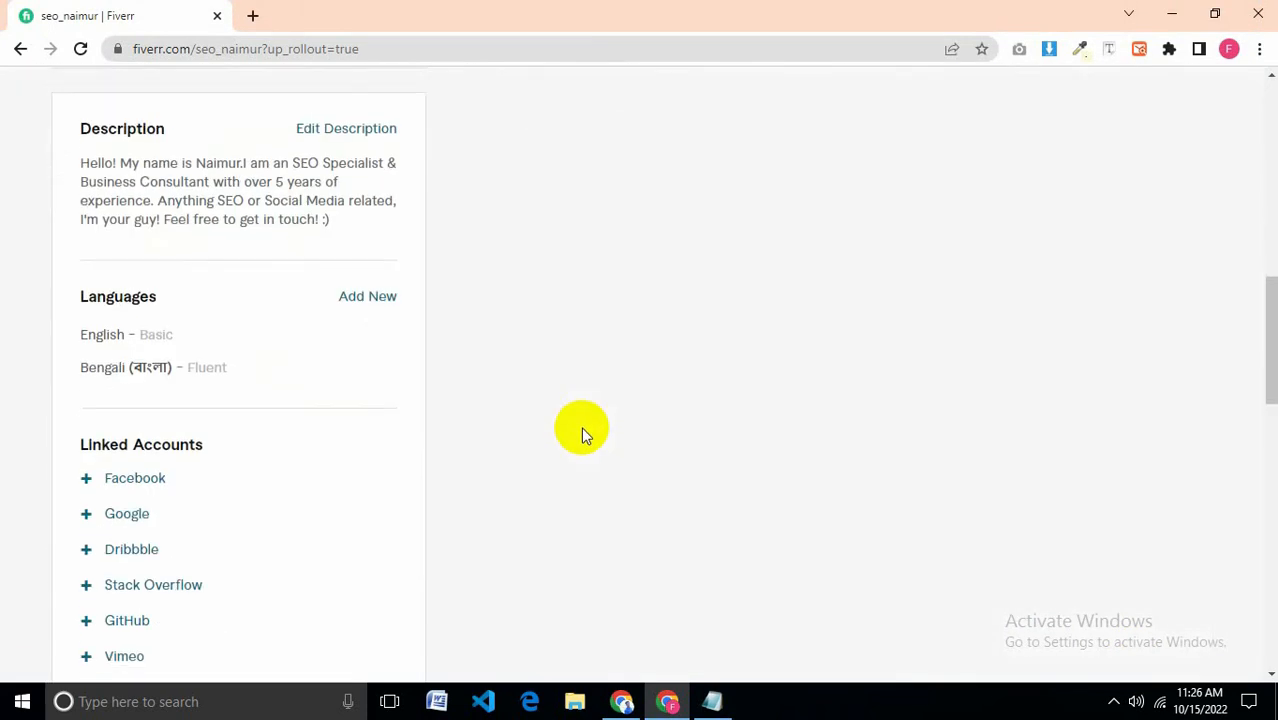
scroll(582, 430, "down", 12)
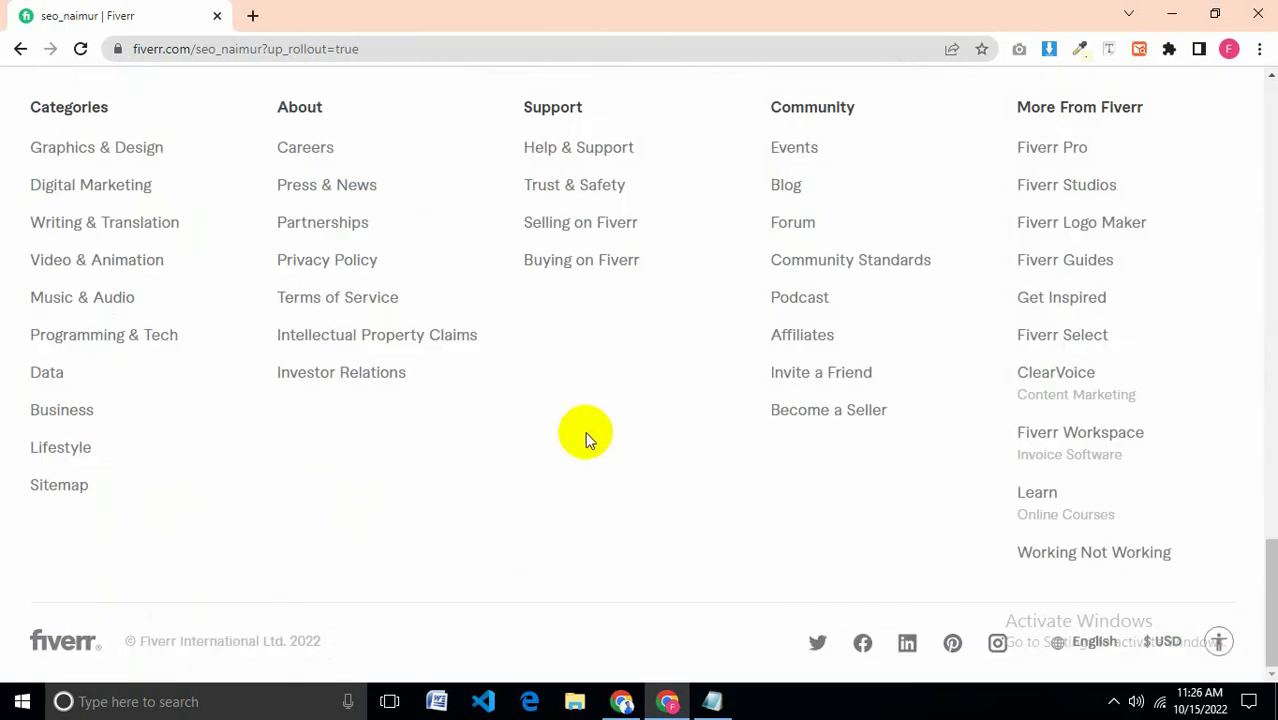
scroll(584, 437, "up", 20)
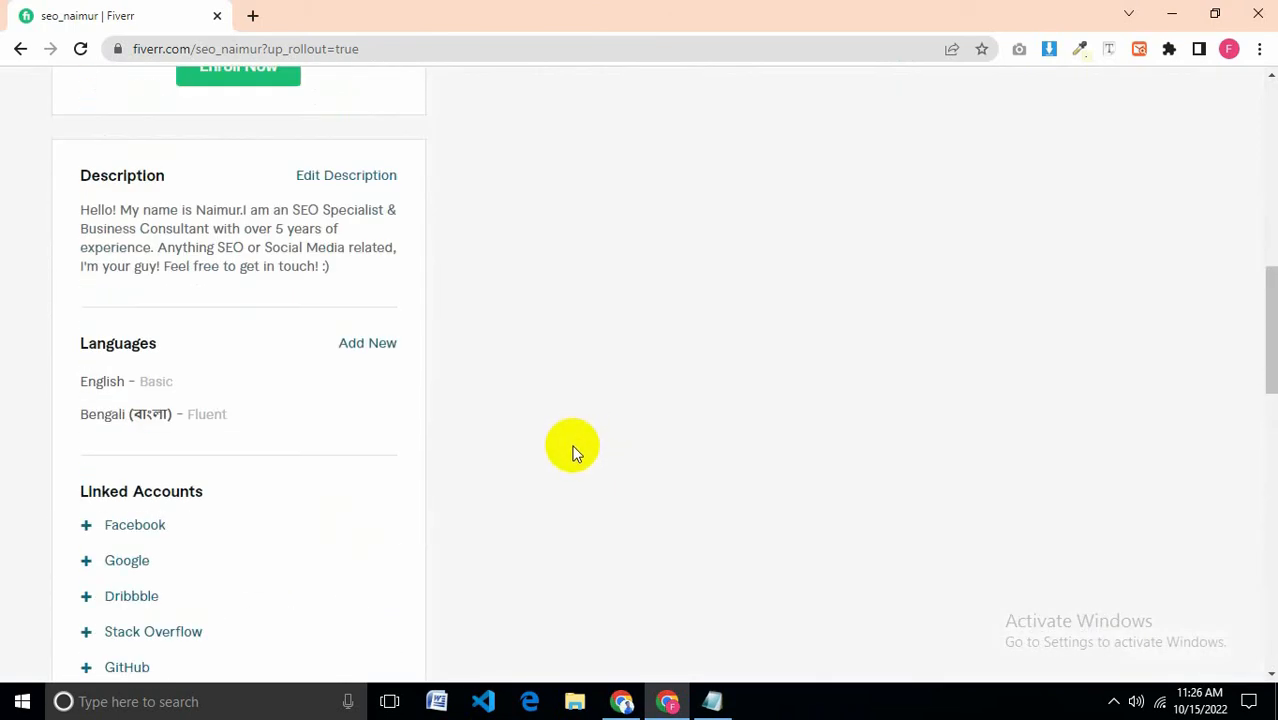
scroll(575, 453, "up", 3)
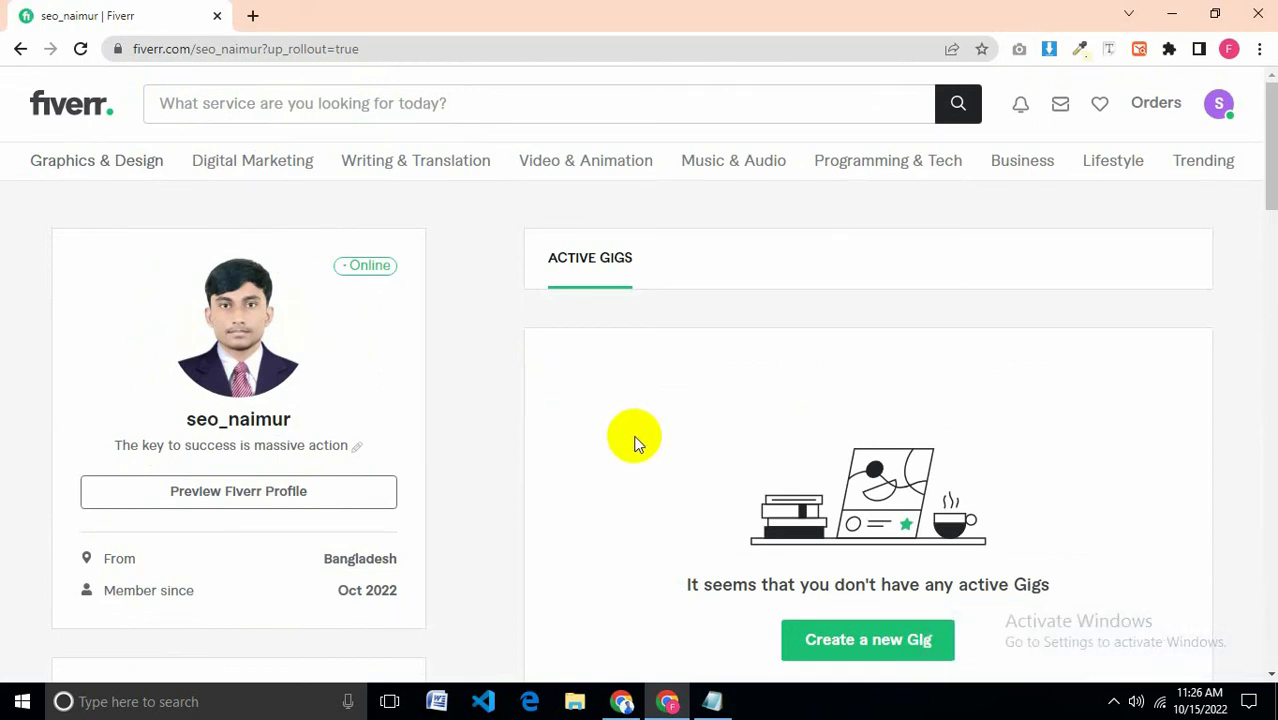
scroll(645, 470, "down", 3)
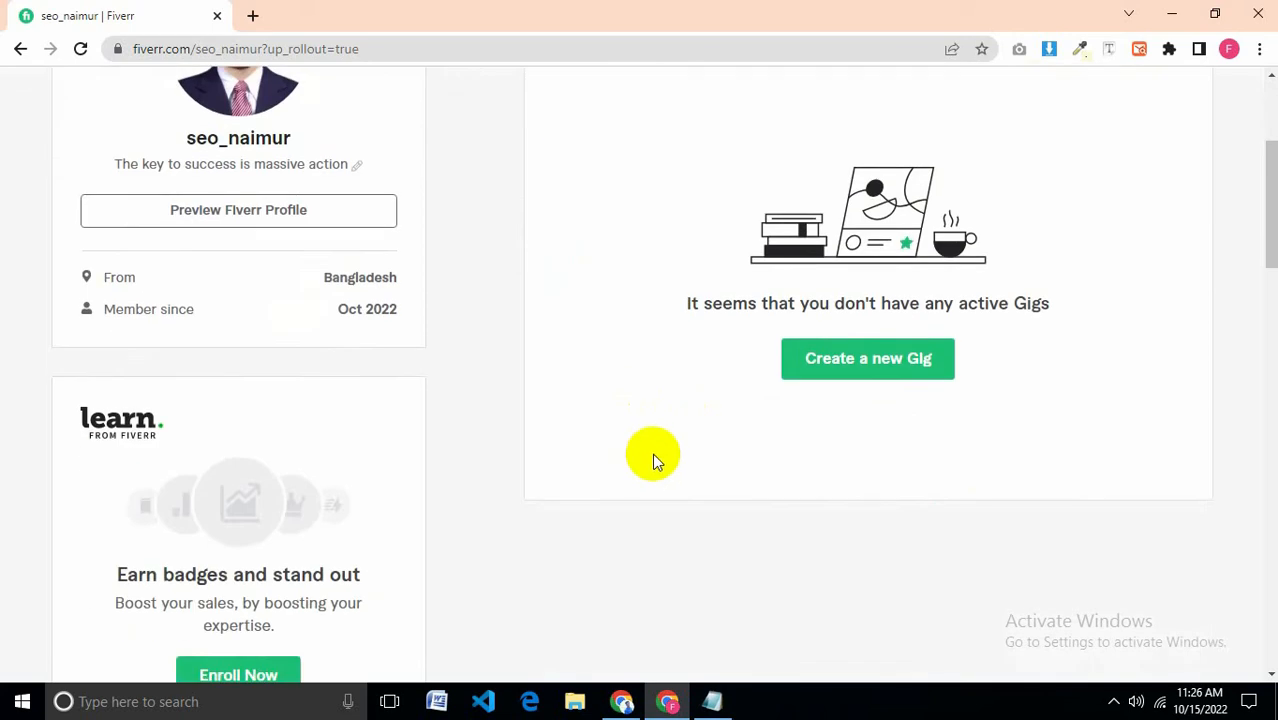
scroll(660, 457, "down", 8)
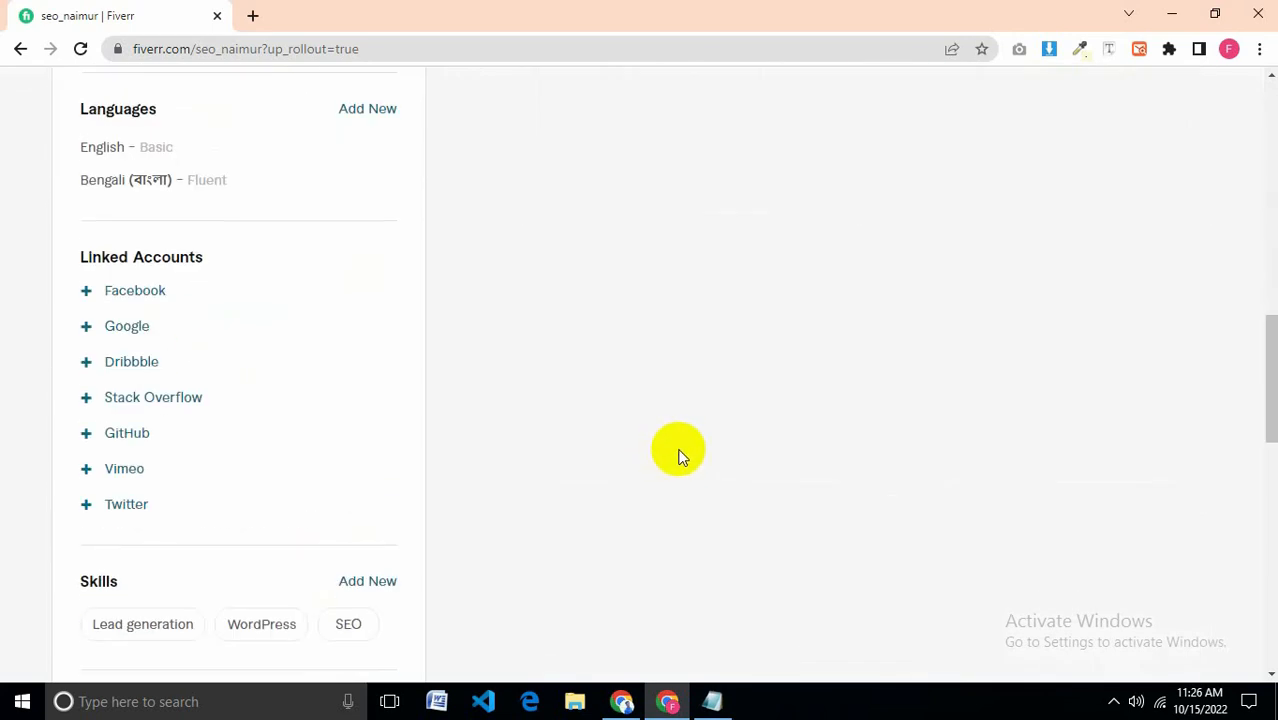
scroll(678, 450, "up", 10)
Step: Check the message inbox and the notifications, and look over the profile's skills, education and certification sections
left_click(1062, 106)
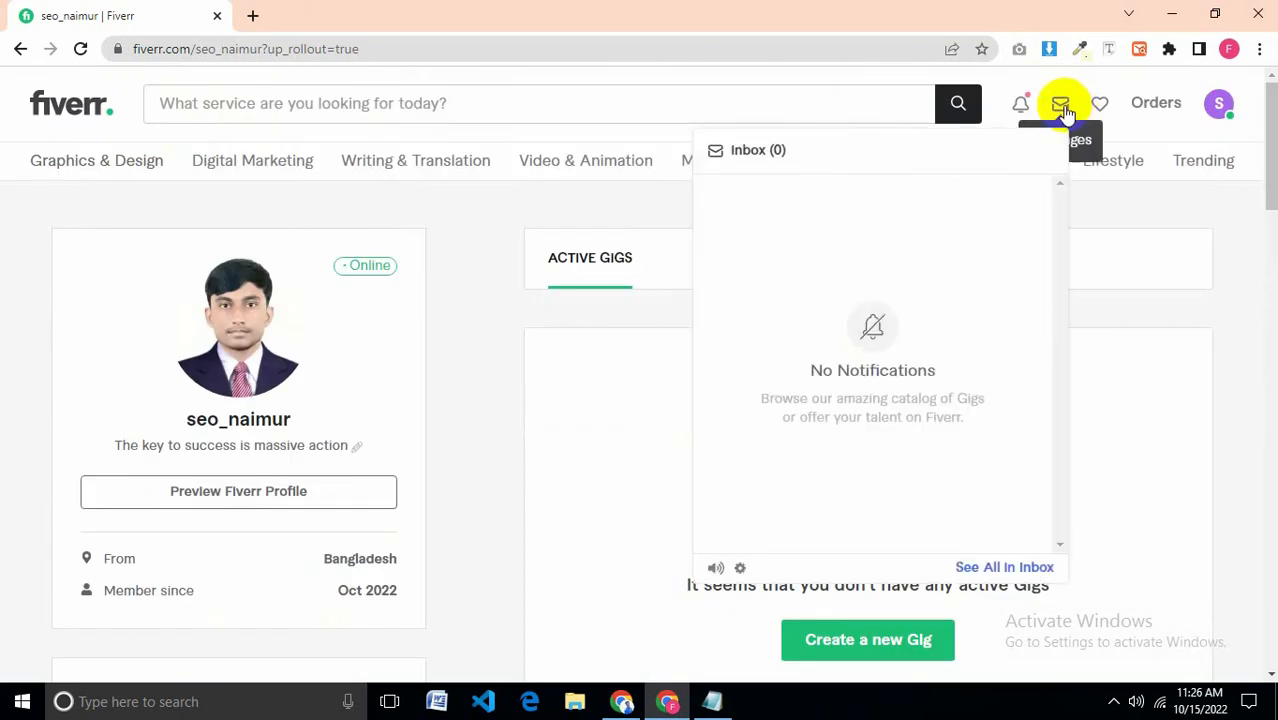
left_click(1021, 103)
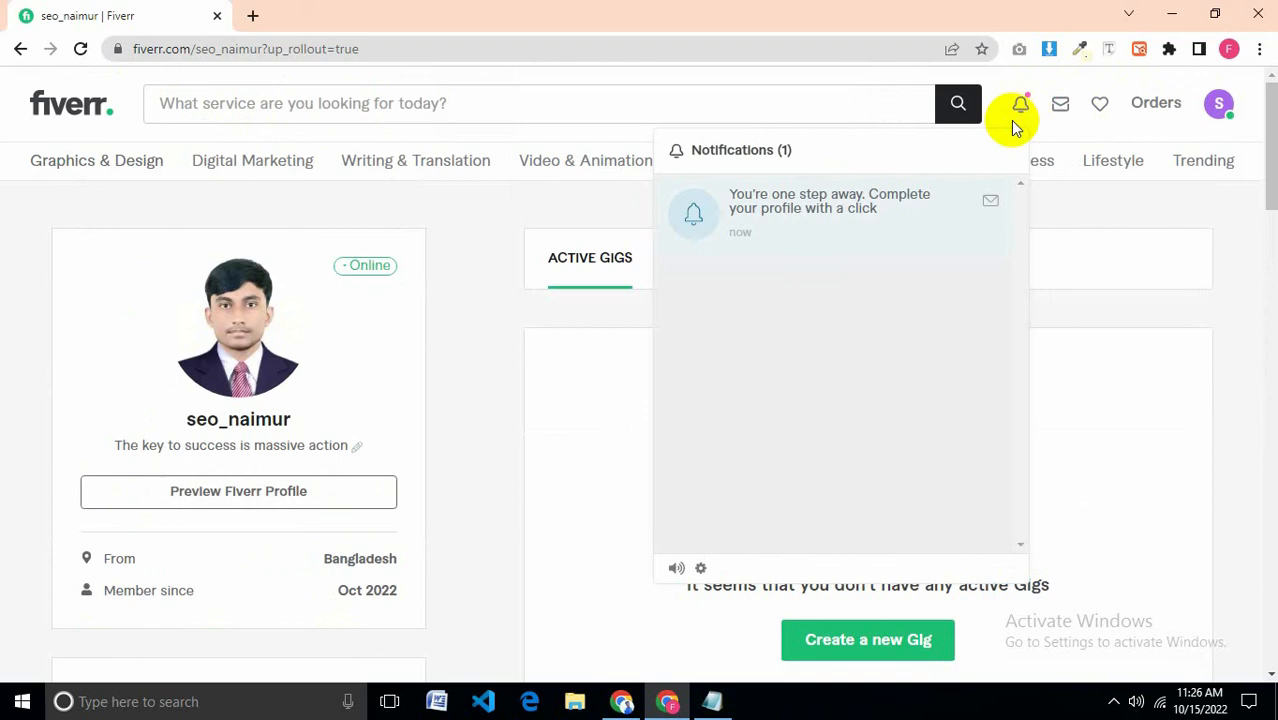
scroll(506, 528, "down", 5)
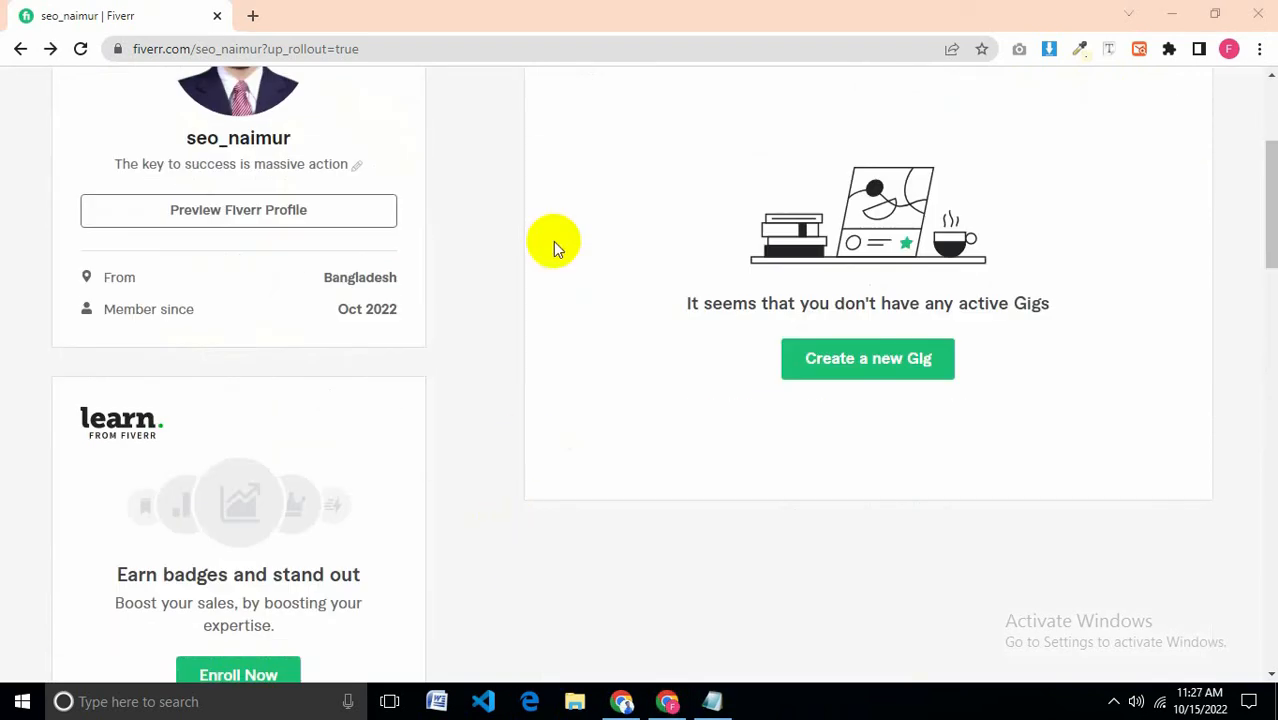
scroll(391, 376, "down", 9)
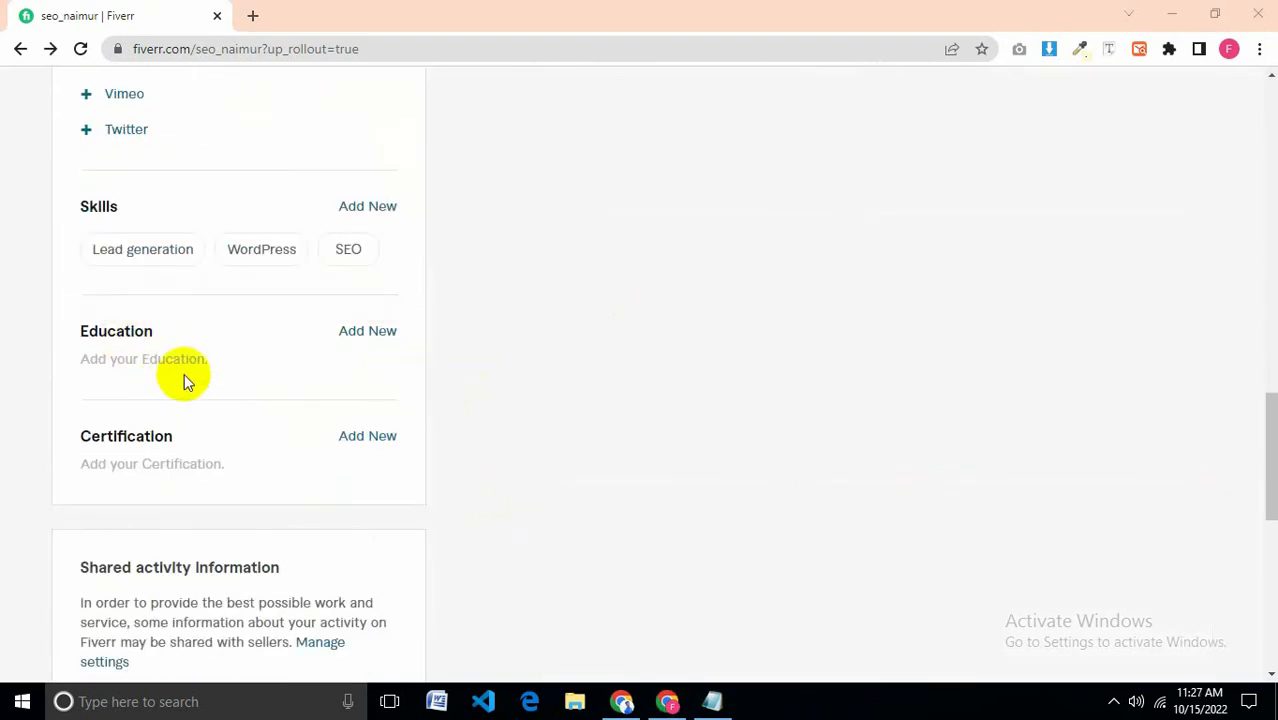
scroll(160, 470, "down", 2)
scroll(251, 422, "up", 10)
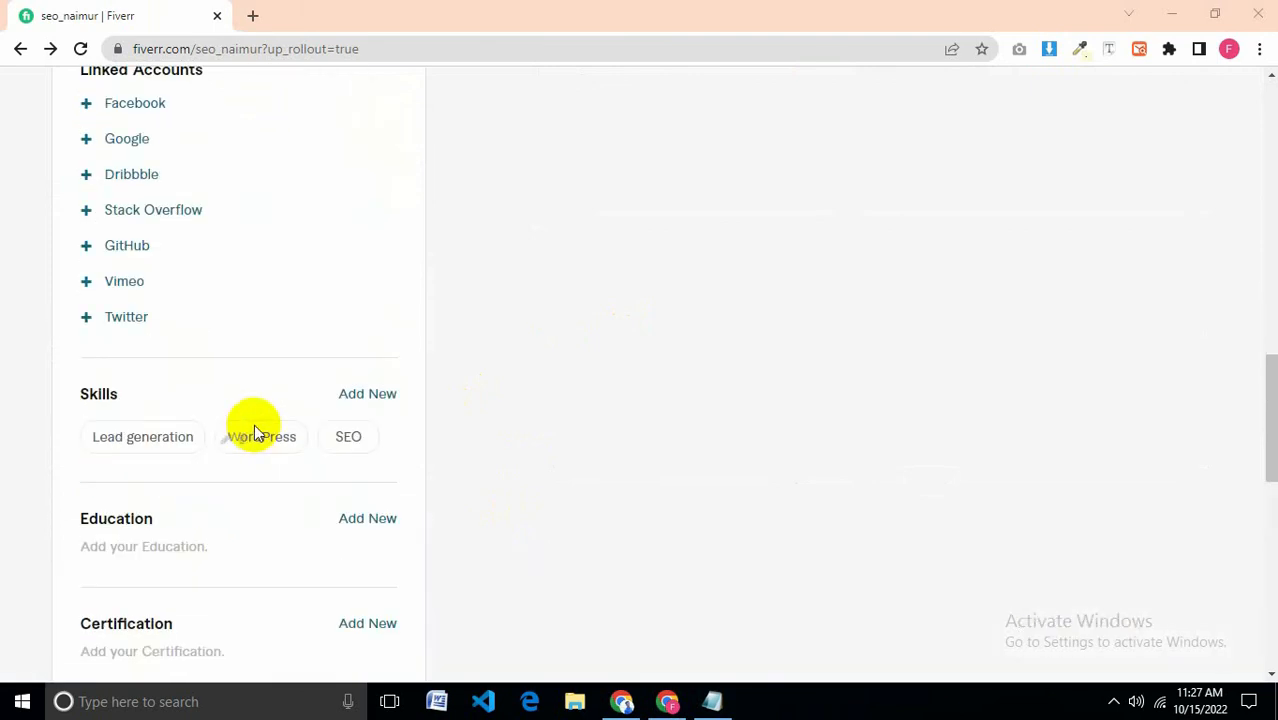
Step: Return to the start of the profile page and examine the profile summary and the Active Gigs section with its new-gig option
scroll(262, 430, "up", 6)
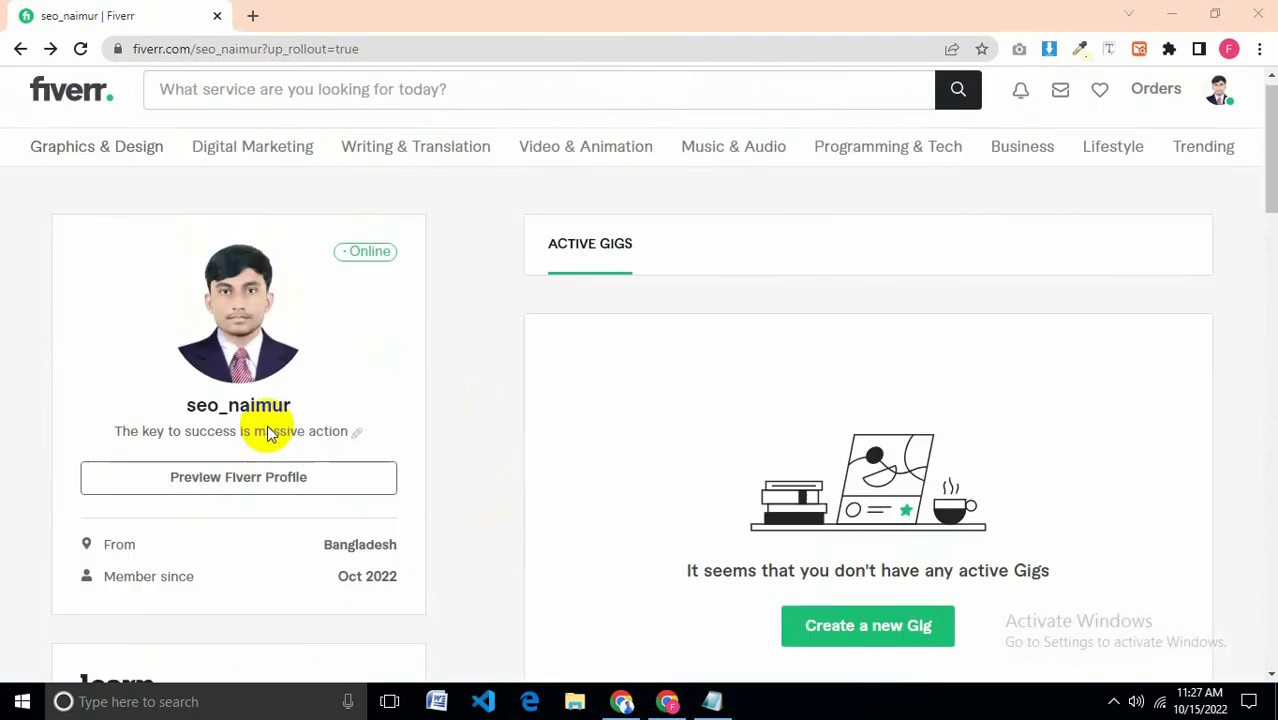
scroll(840, 505, "down", 2)
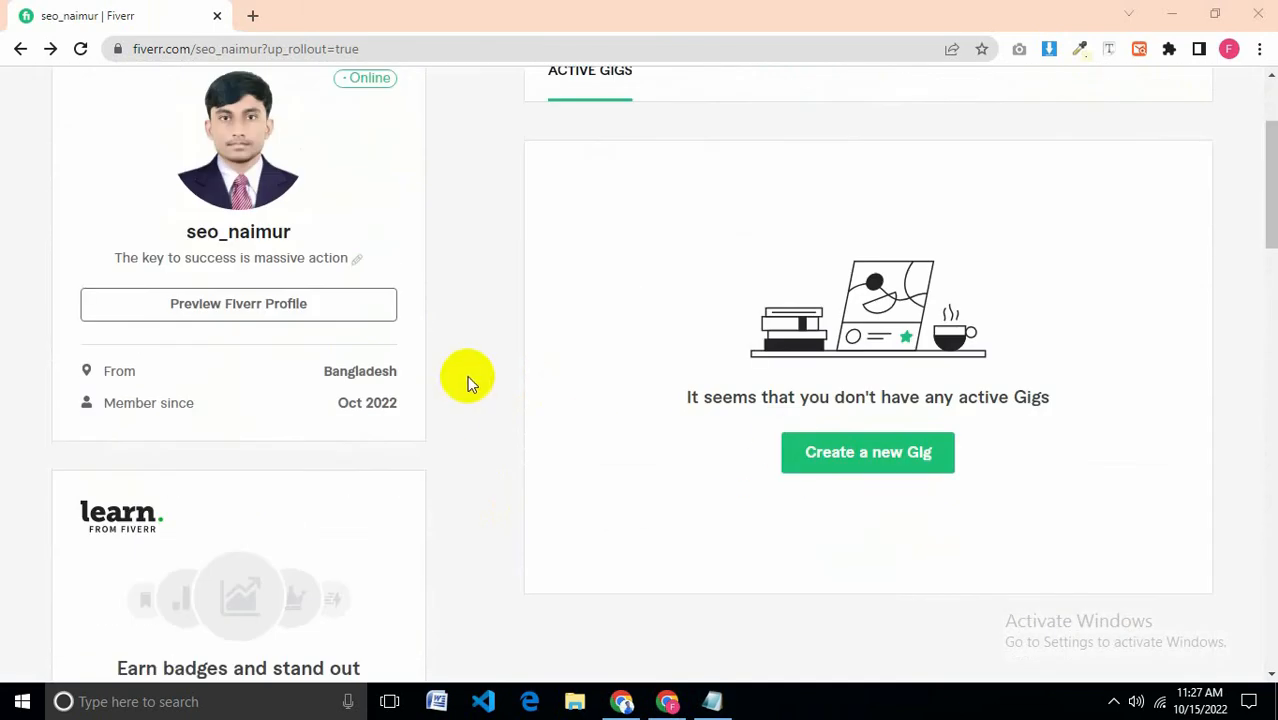
scroll(893, 573, "up", 2)
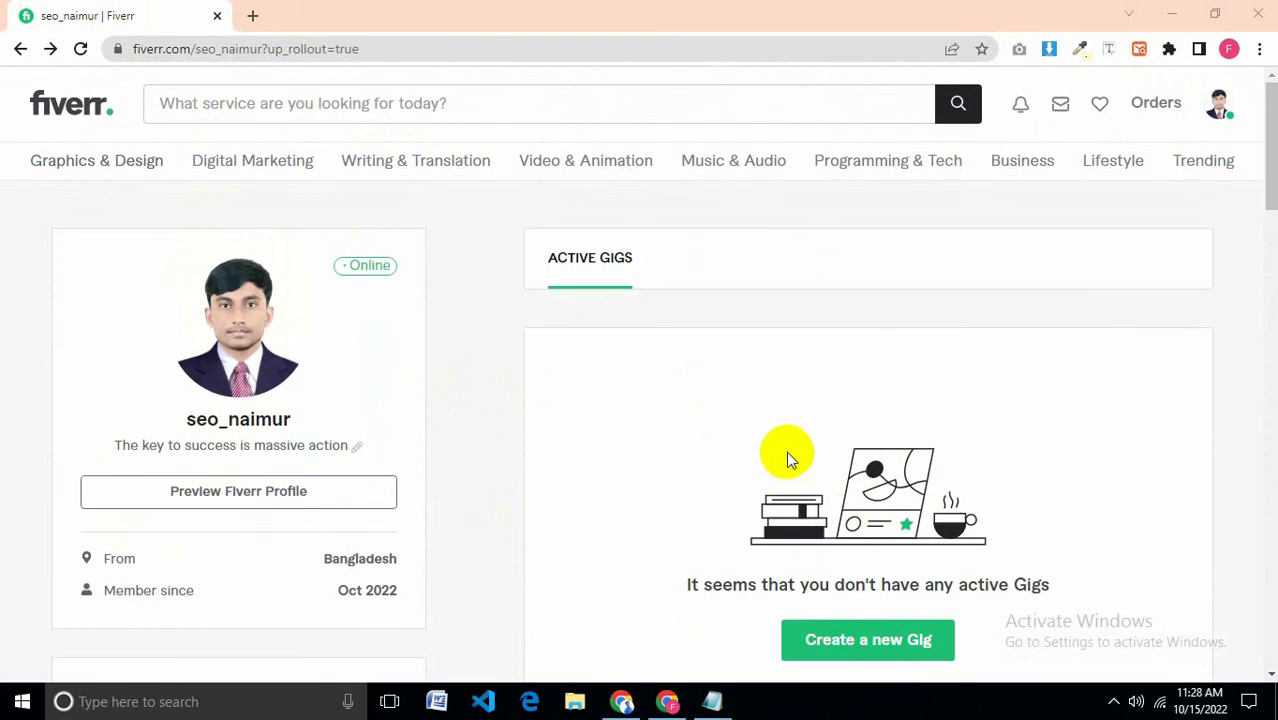
scroll(790, 455, "down", 1)
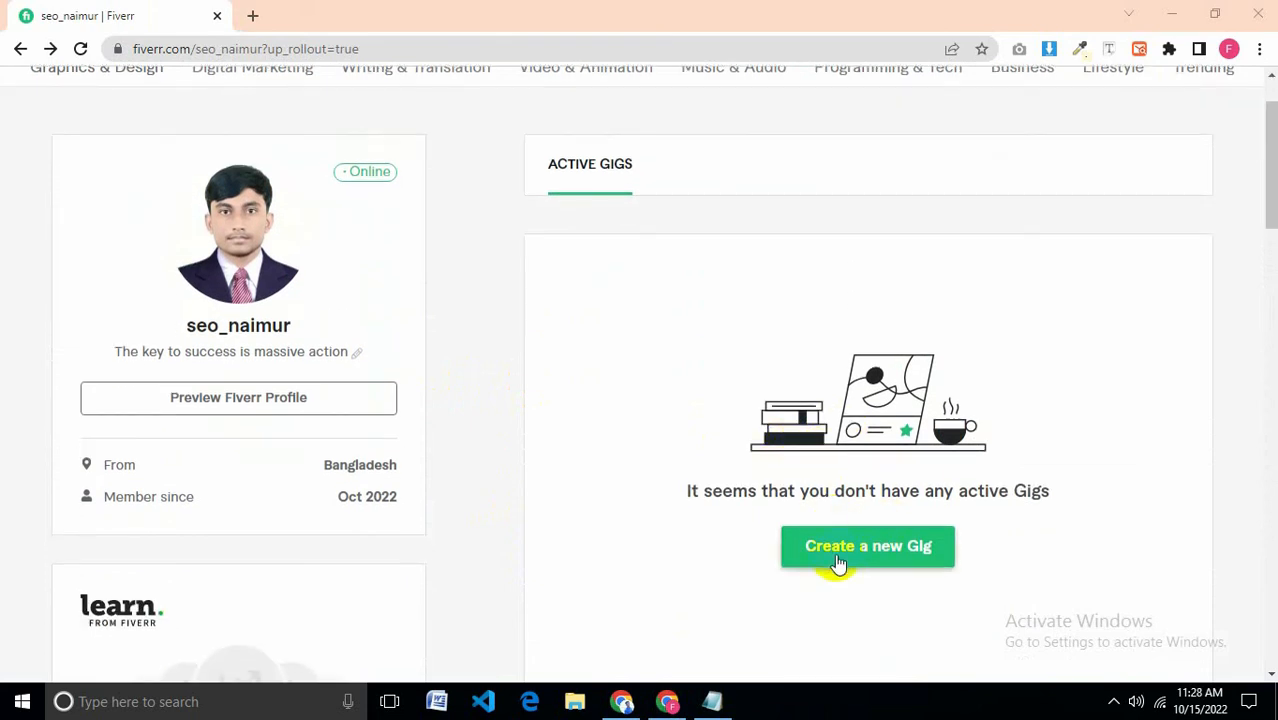
scroll(865, 530, "up", 1)
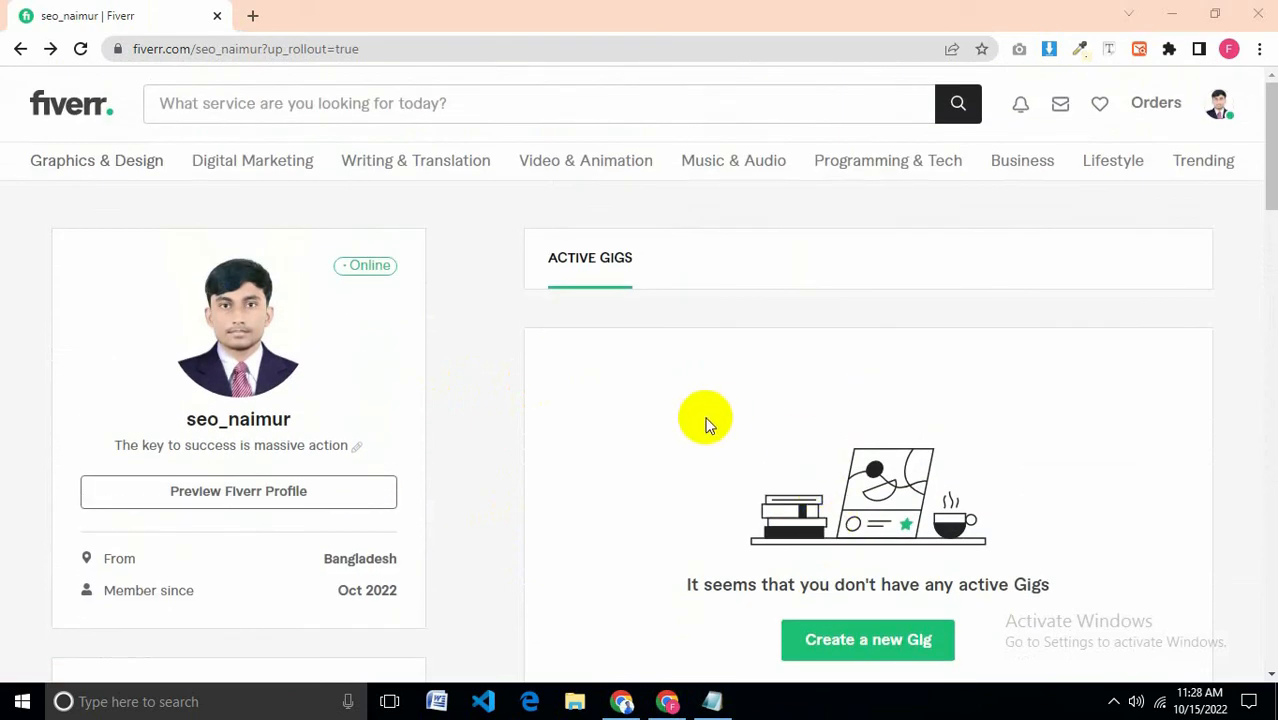
scroll(720, 423, "down", 3)
scroll(696, 415, "up", 2)
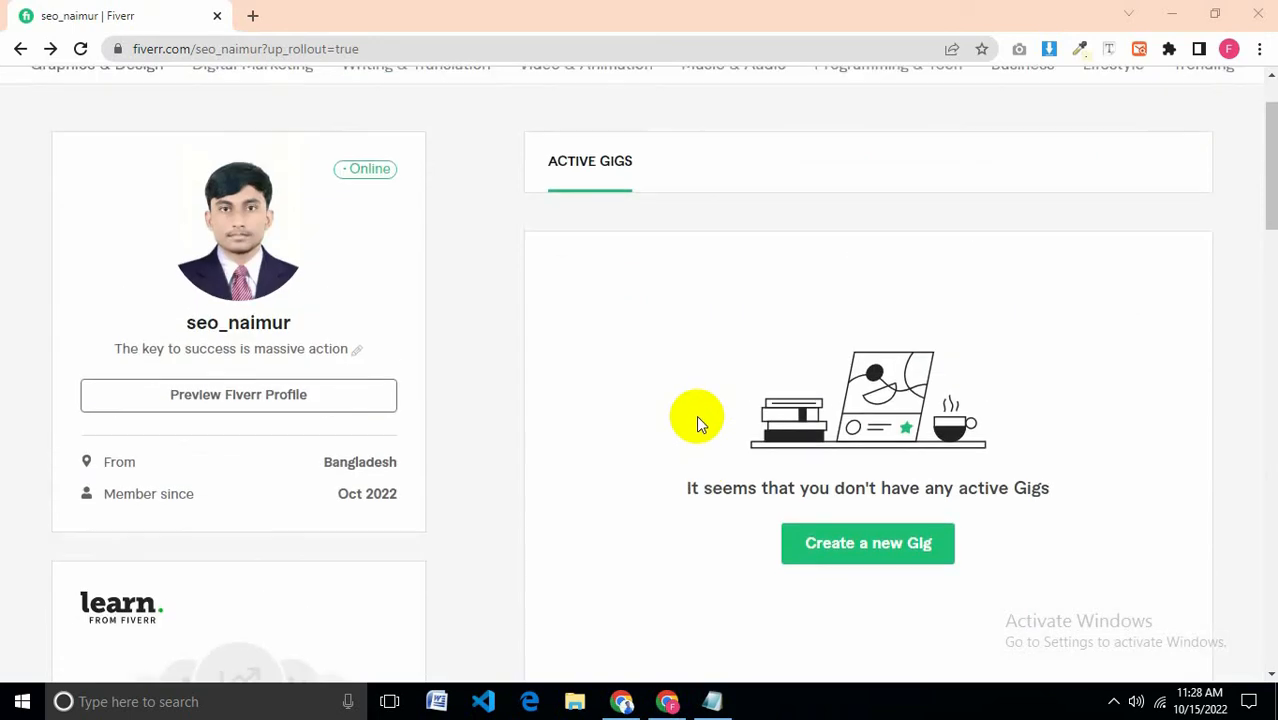
scroll(659, 410, "up", 1)
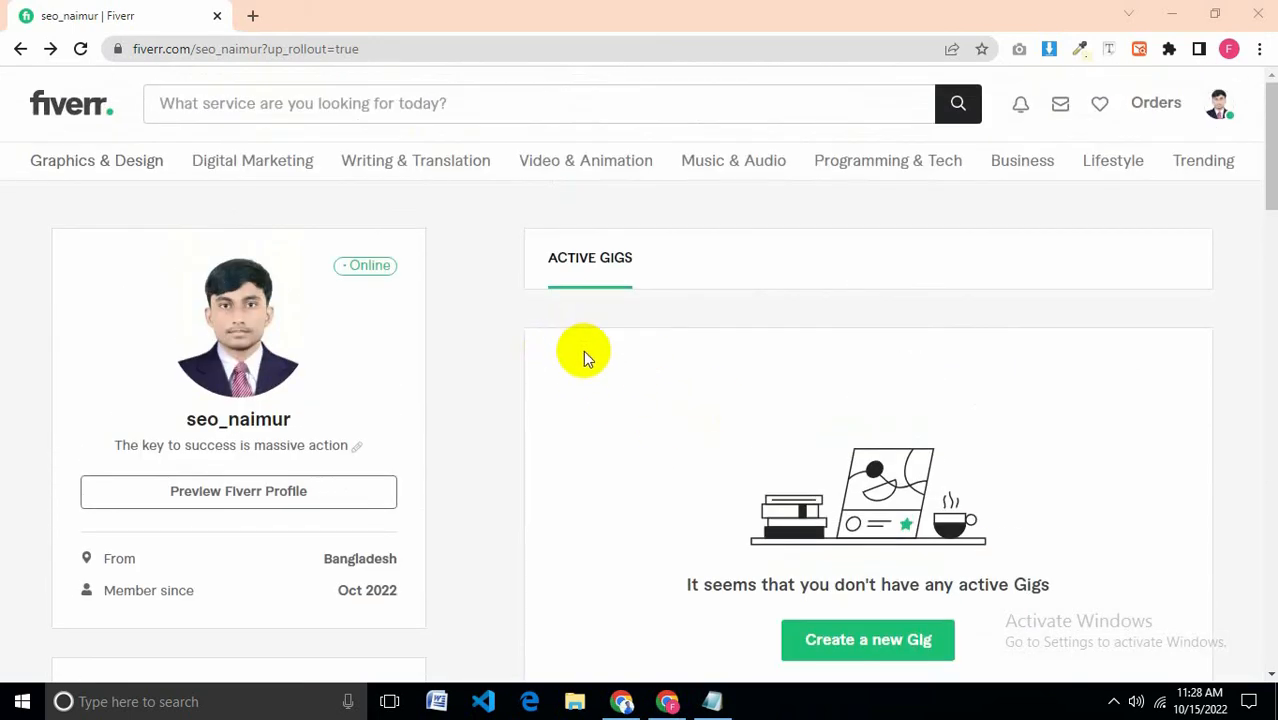
scroll(590, 355, "down", 3)
scroll(613, 360, "up", 3)
scroll(626, 389, "down", 8)
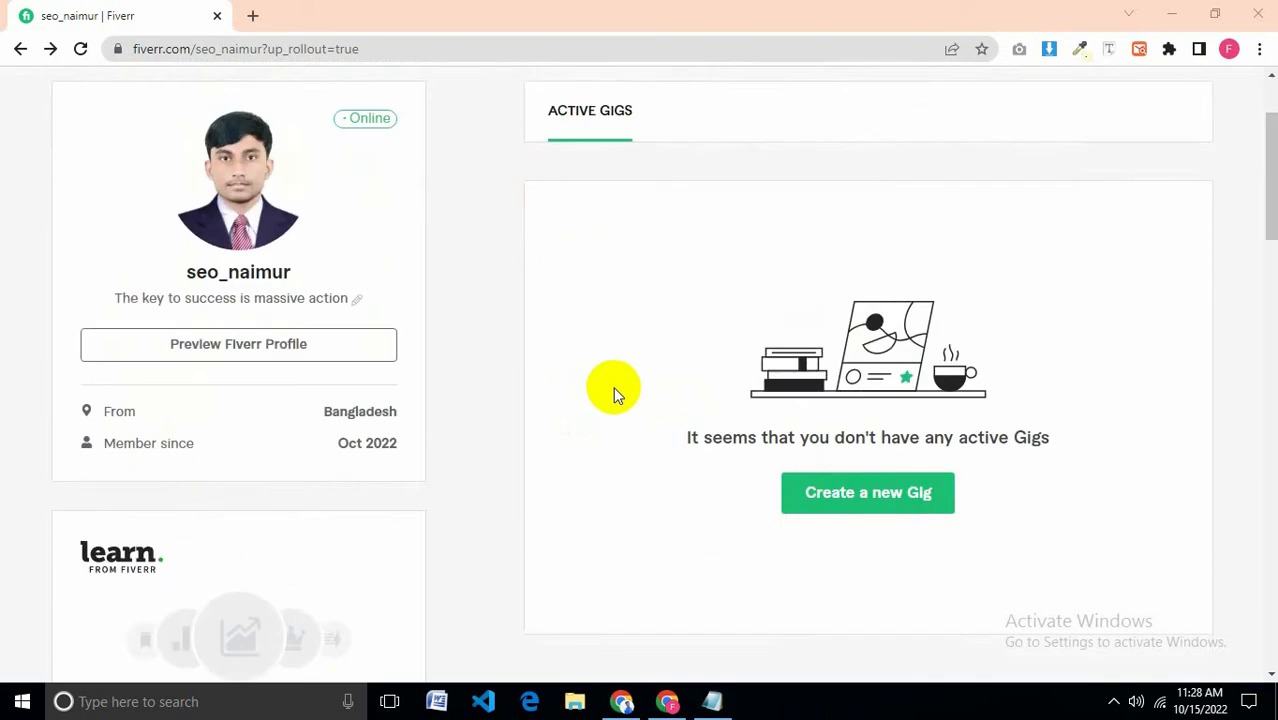
scroll(343, 347, "up", 10)
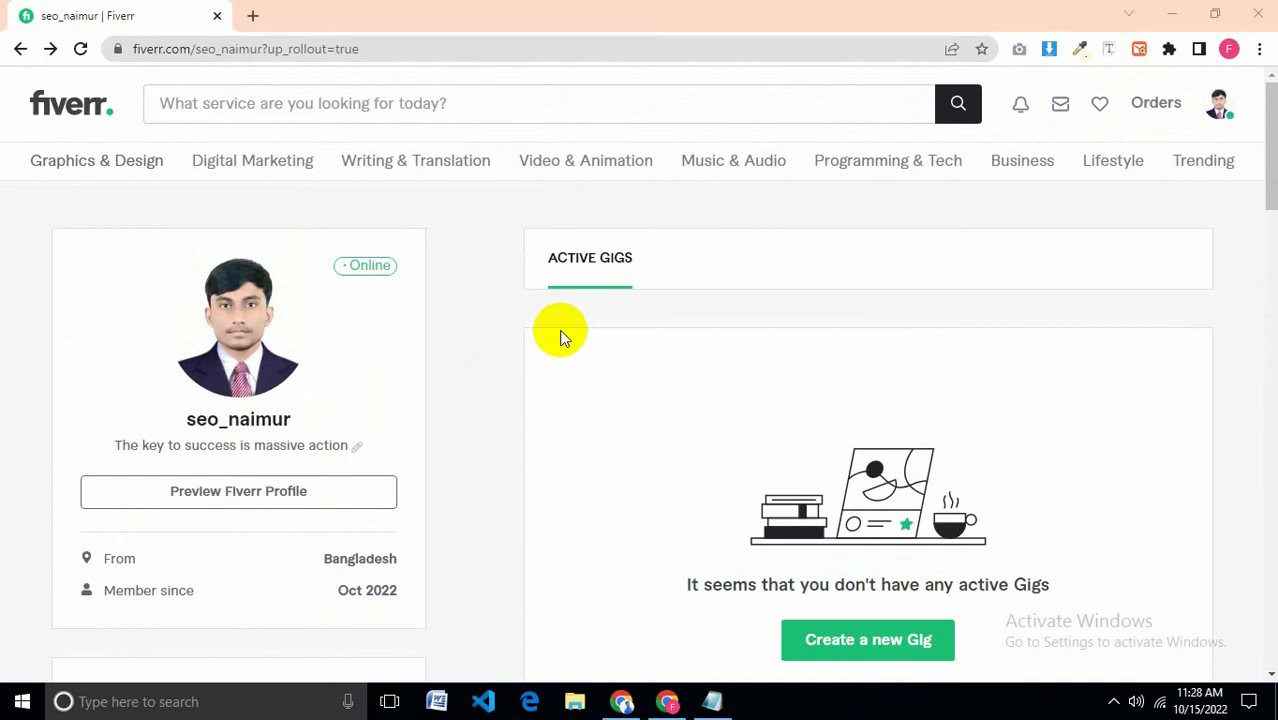
scroll(548, 330, "down", 1)
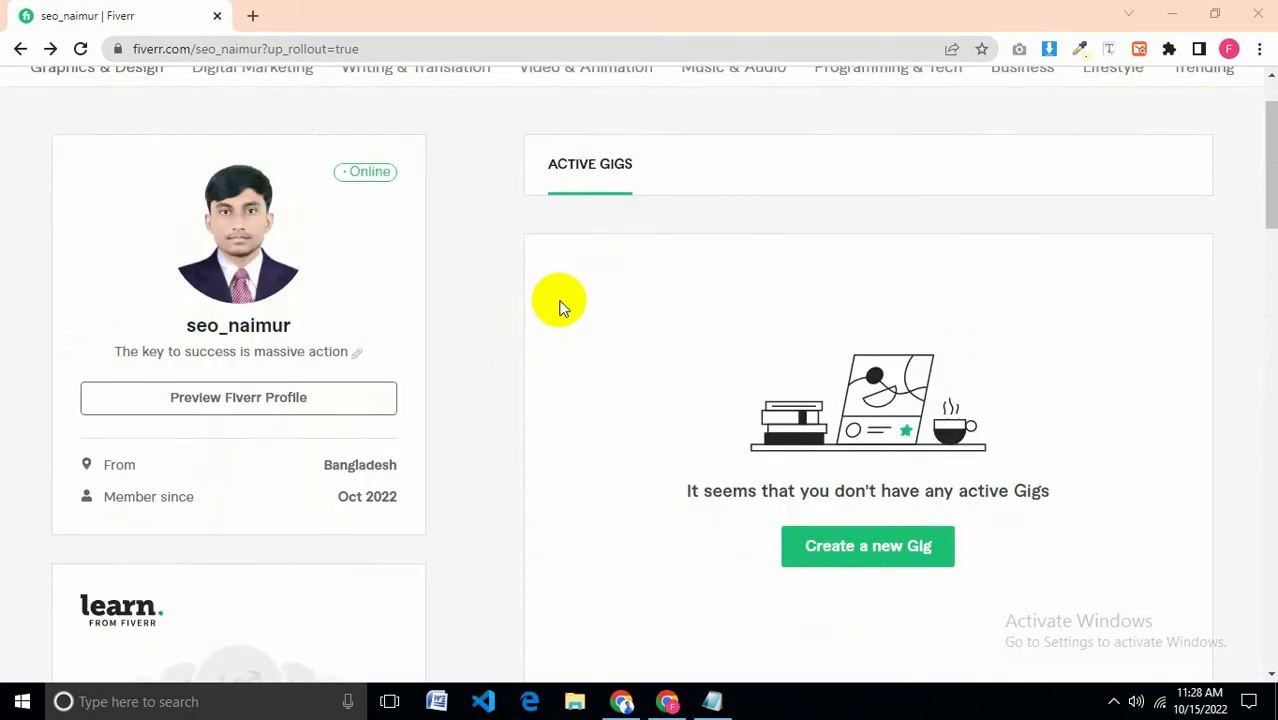